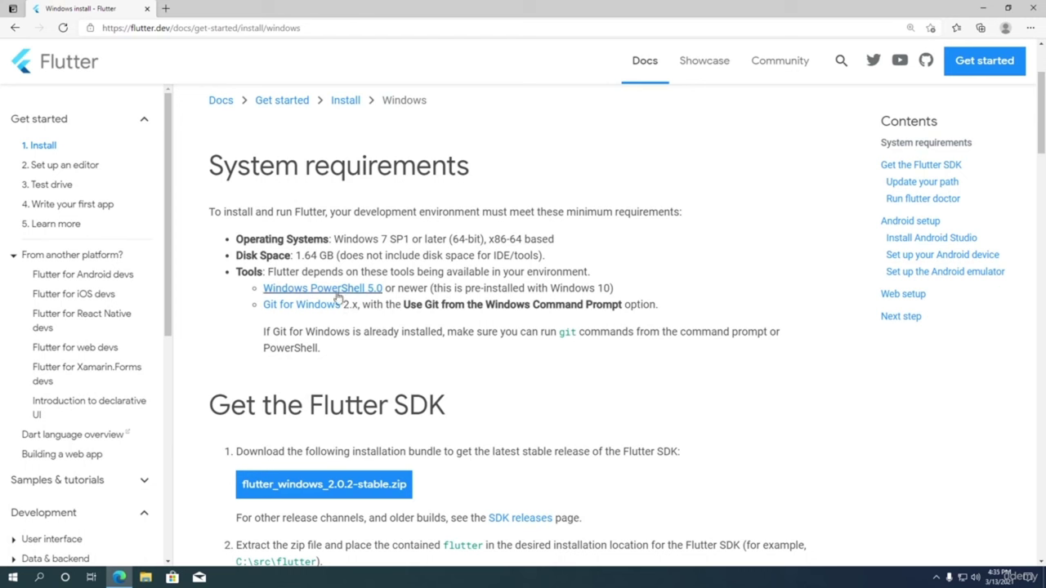
# Step: Open the Git for Windows link in a new tab, download the 64-bit Git for Windows Setup, and dismiss the save-location notice permanently
pyautogui.rightClick(311, 309)
pyautogui.click(327, 317)
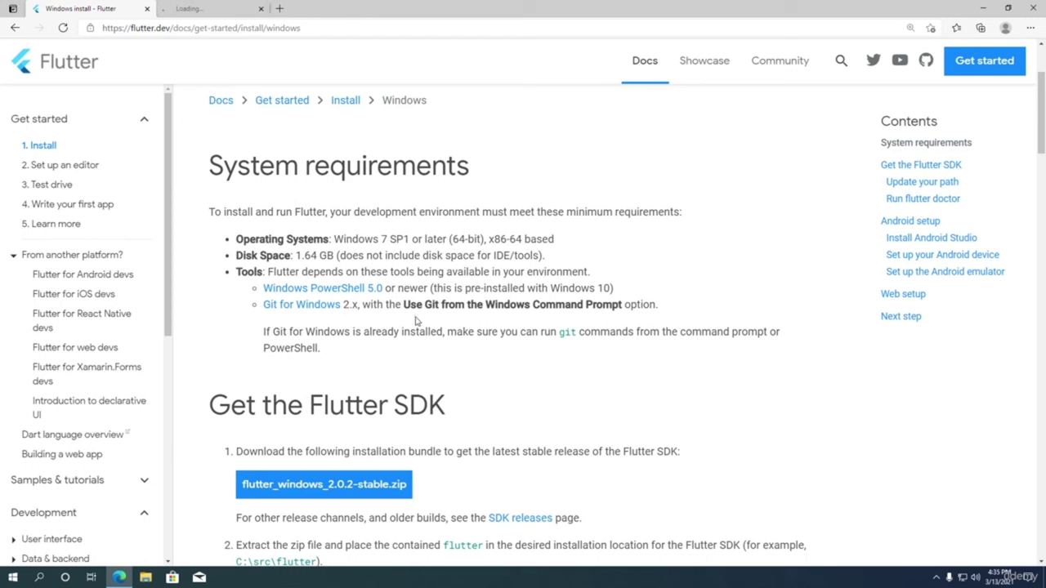
pyautogui.click(245, 8)
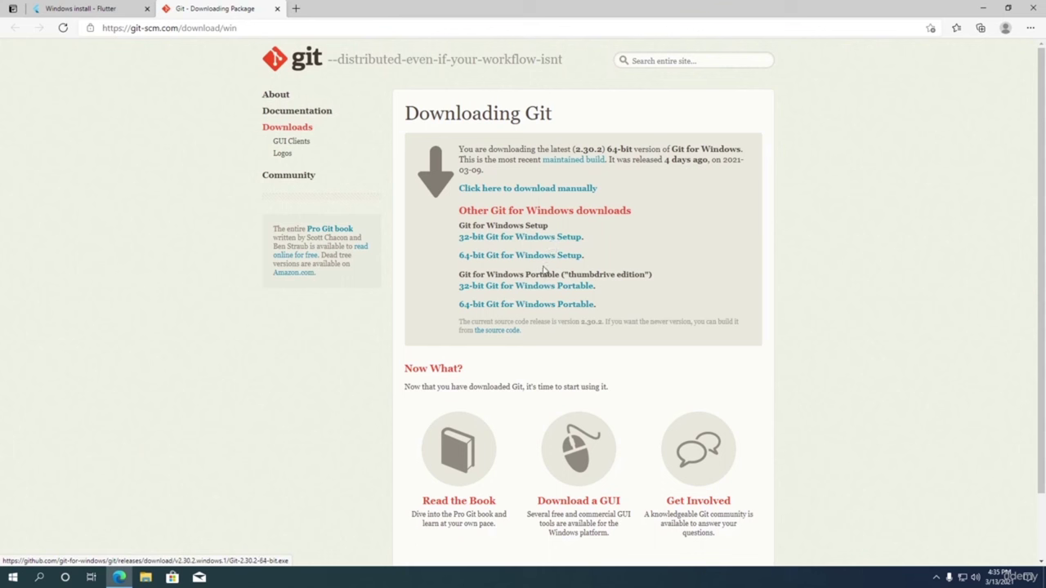
pyautogui.click(519, 255)
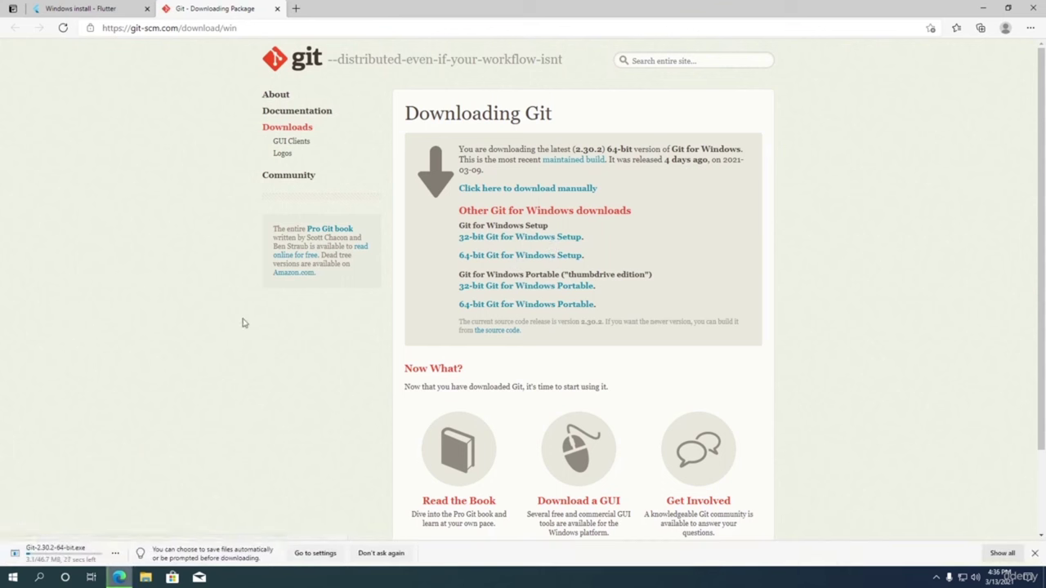
pyautogui.click(380, 553)
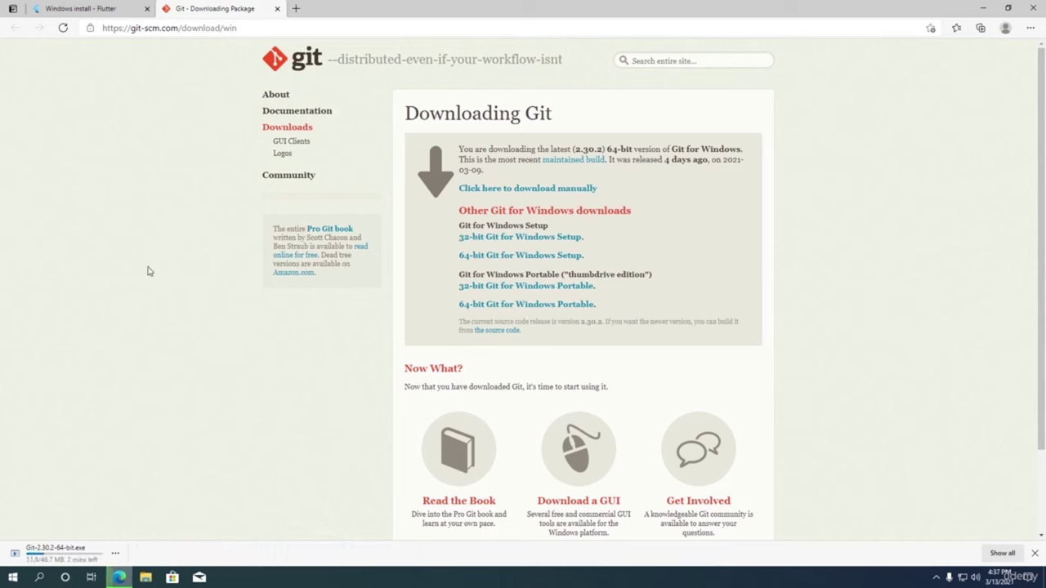
# Step: Download the flutter_windows_2.0.2-stable.zip bundle from the Flutter Windows install page
pyautogui.click(82, 9)
pyautogui.scroll(-3, 441, 309)
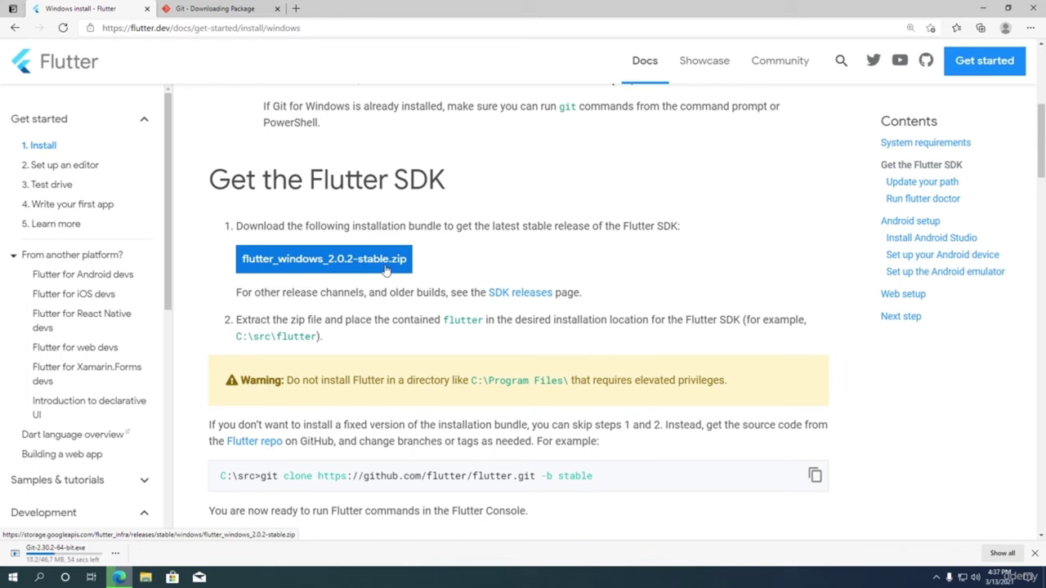
pyautogui.click(386, 268)
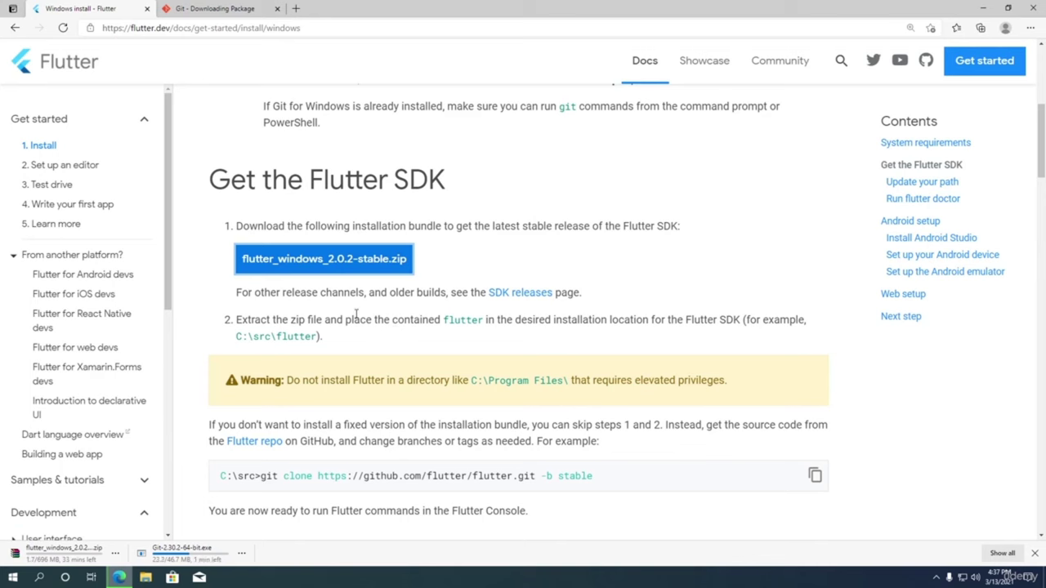
# Step: Open the Android Studio link from the Flutter install page in a new tab and download Android Studio for Windows, agreeing to its terms
pyautogui.scroll(-10, 357, 315)
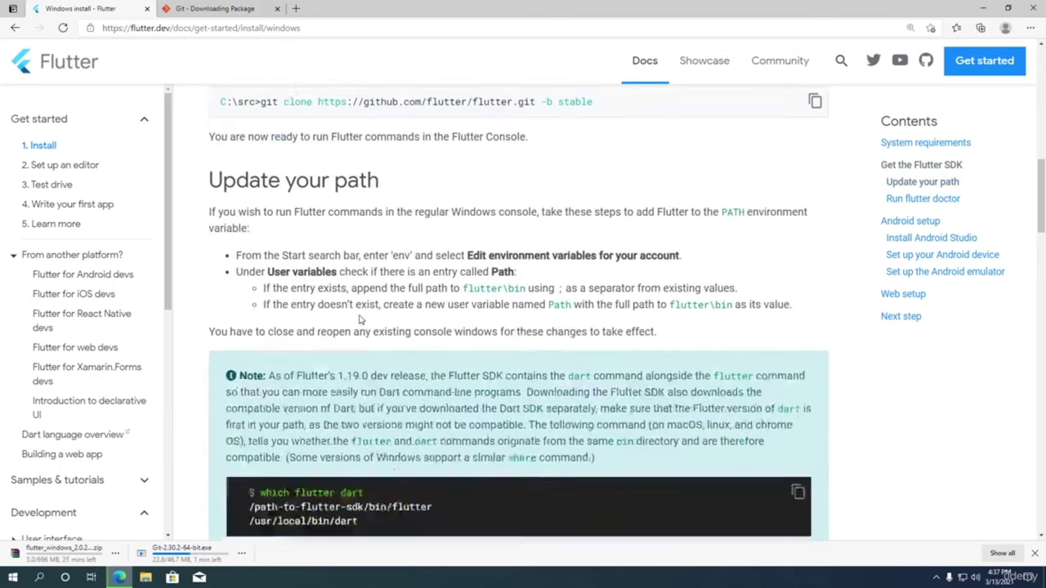
pyautogui.scroll(-10, 364, 317)
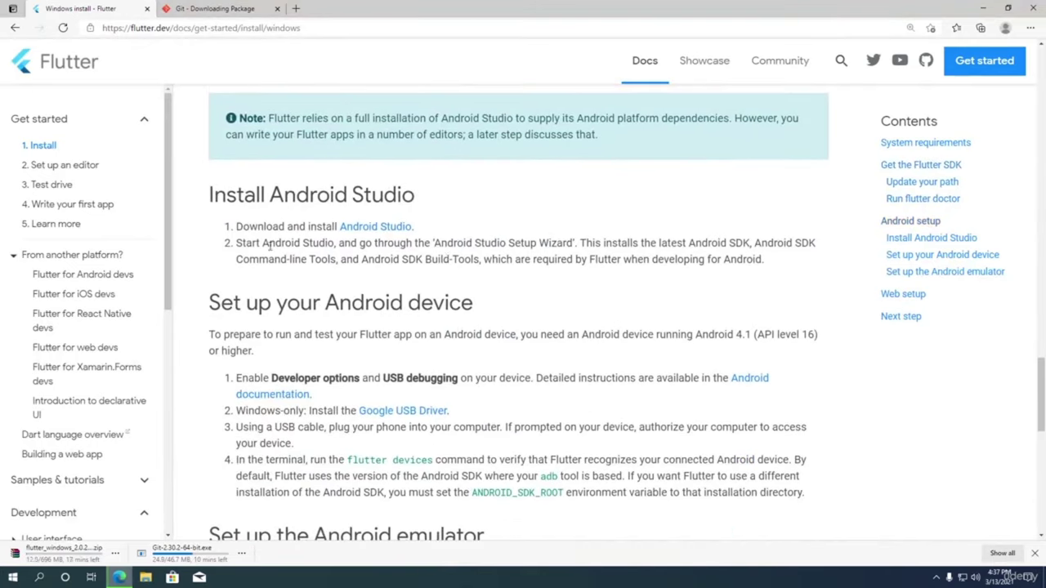
pyautogui.rightClick(370, 228)
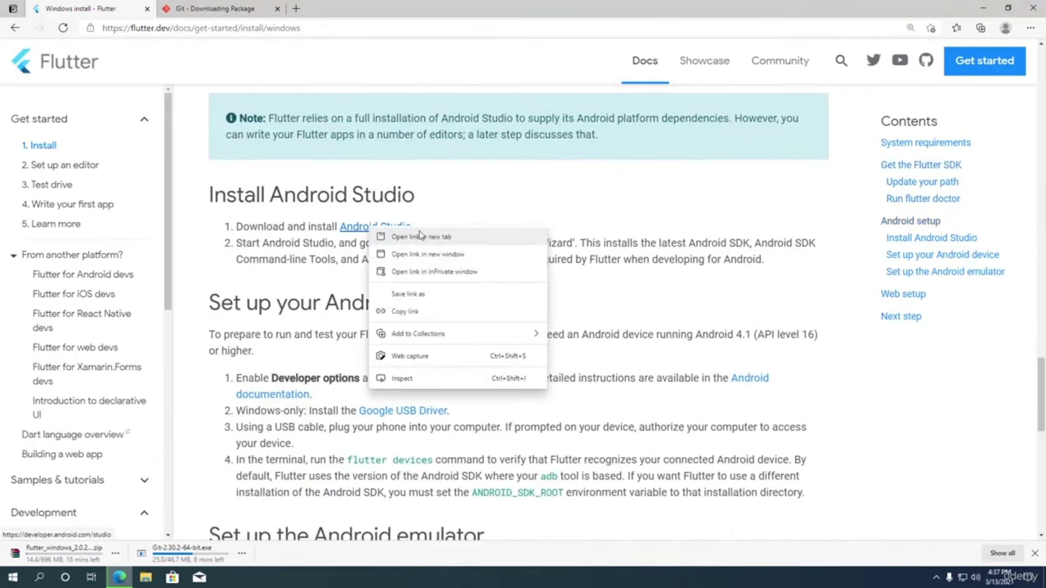
pyautogui.click(446, 237)
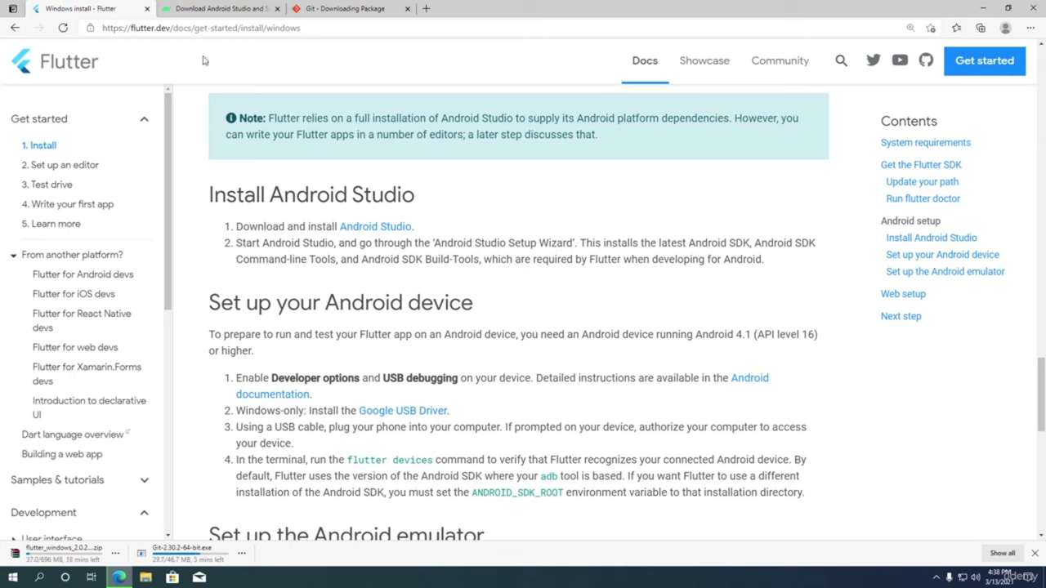
pyautogui.click(216, 8)
pyautogui.click(579, 368)
pyautogui.click(286, 464)
pyautogui.click(276, 486)
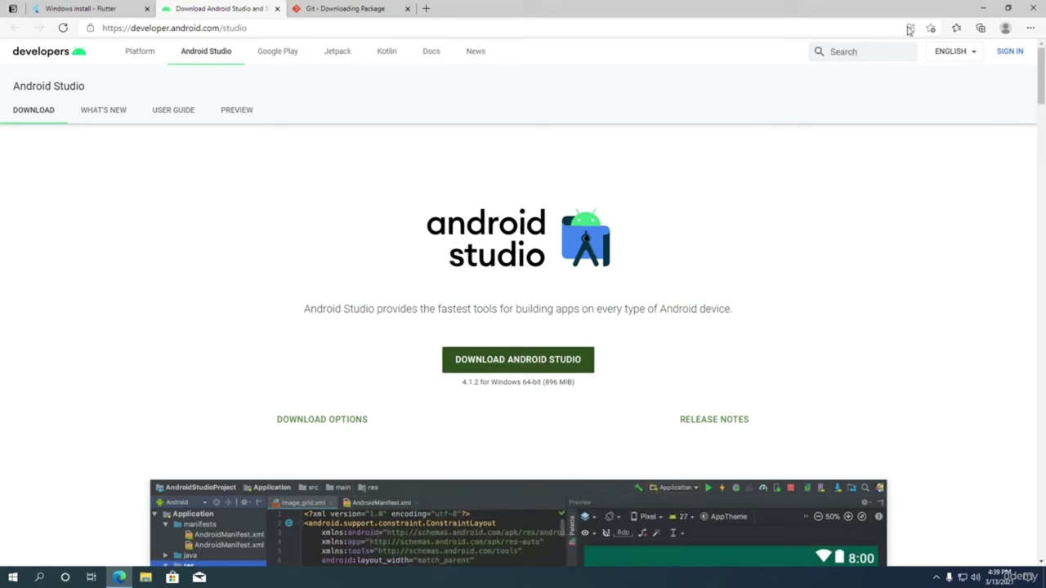
# Step: Minimize the browser, run the Git-2.30.2-64-bit installer from the Downloads folder in File Explorer, and allow it to make changes
pyautogui.click(983, 9)
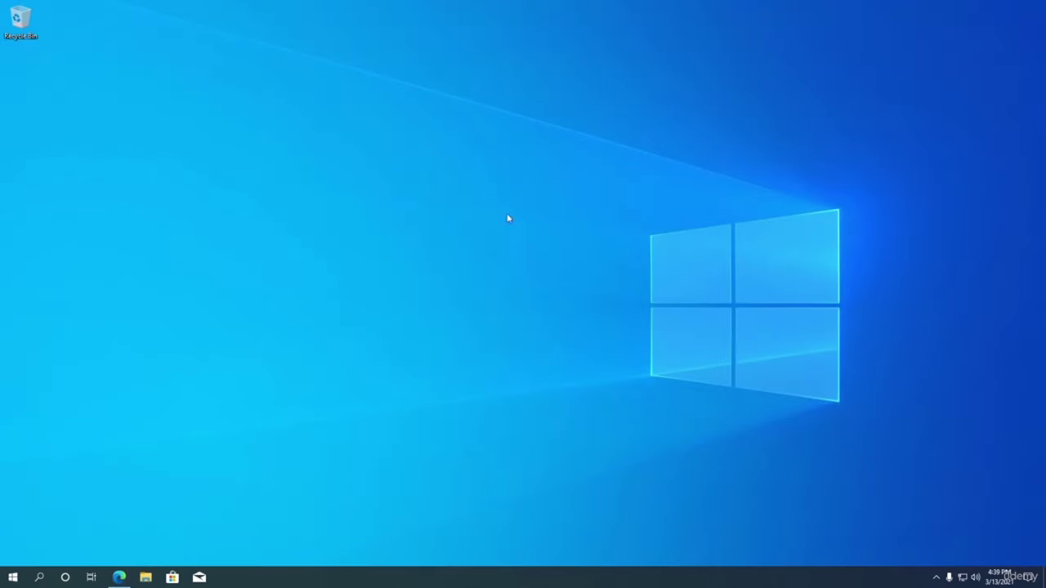
pyautogui.click(146, 577)
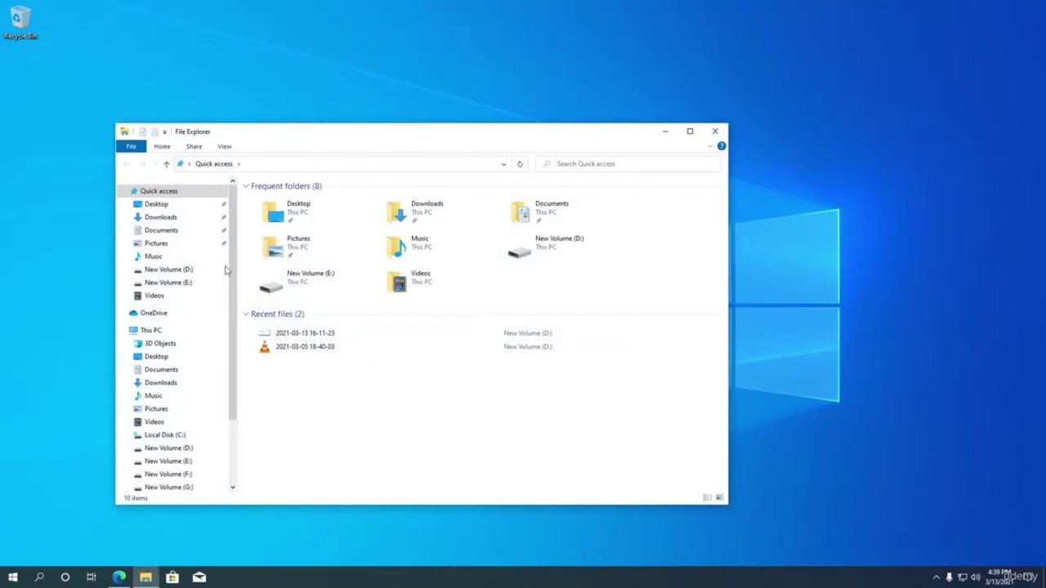
pyautogui.click(161, 217)
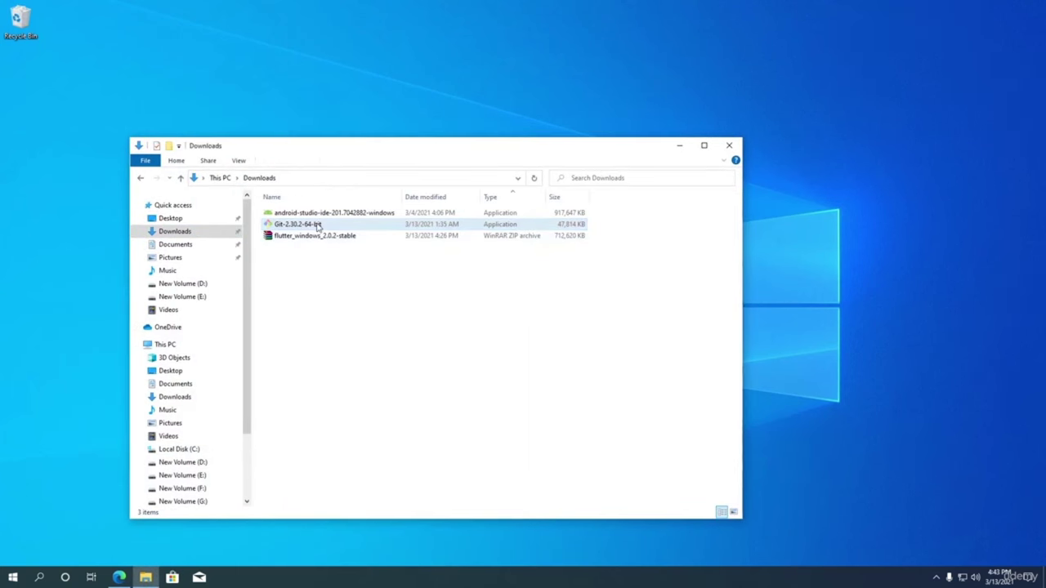
pyautogui.rightClick(318, 225)
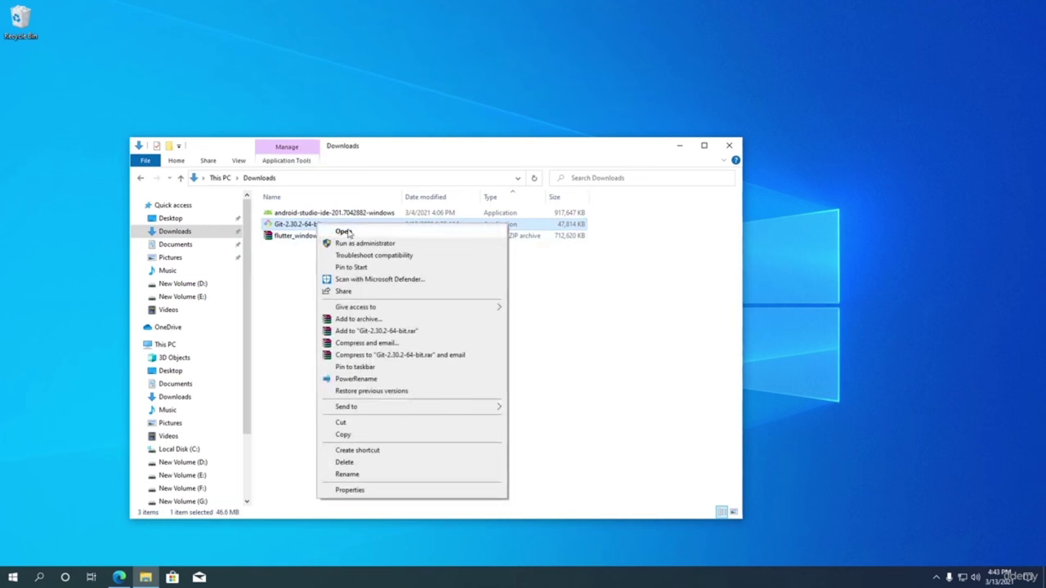
pyautogui.click(344, 232)
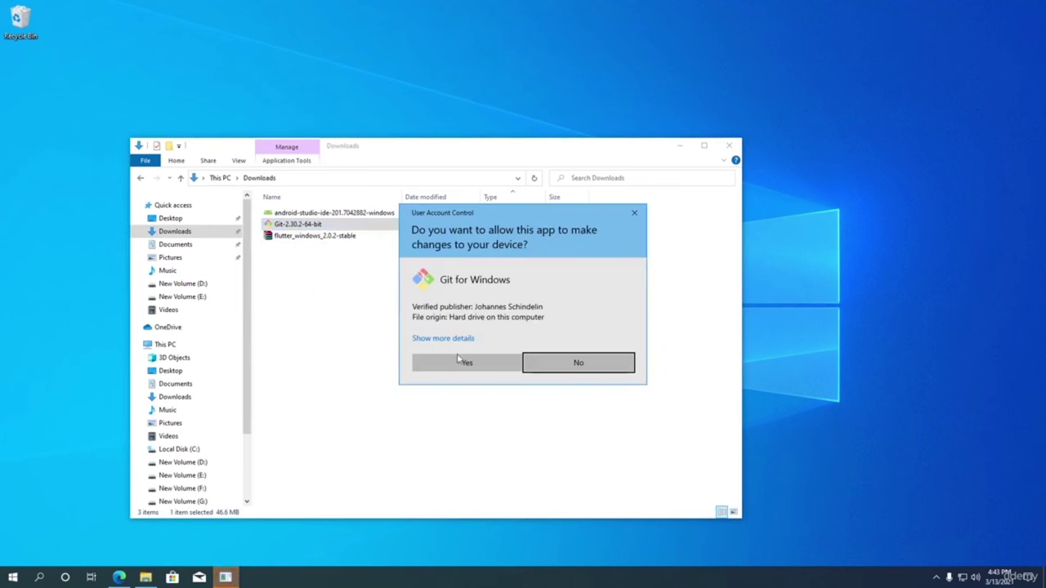
pyautogui.click(481, 364)
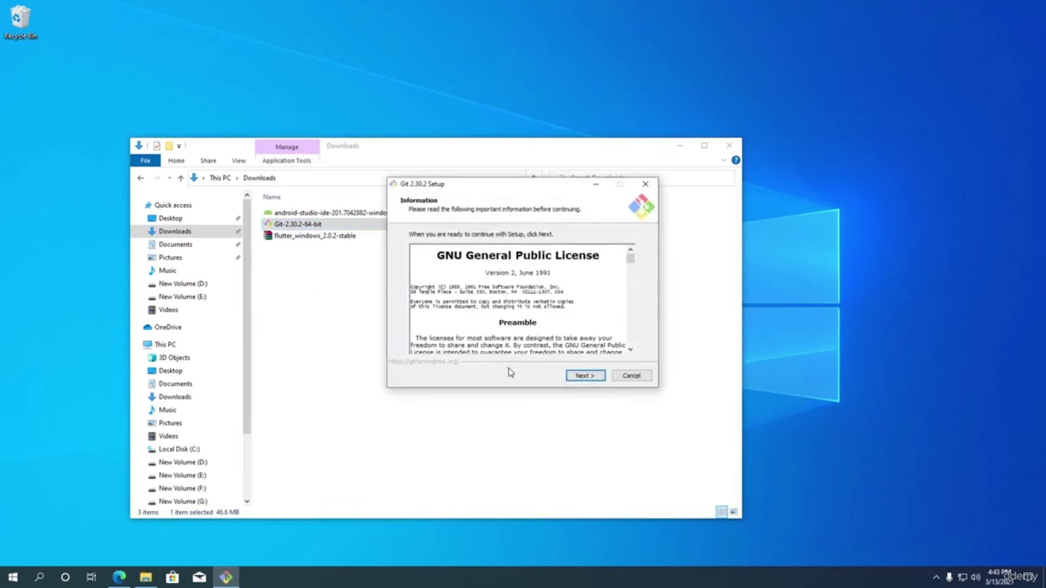
# Step: Keep the default Git install folder, components and Start Menu folder, and override the initial branch name for new repositories with main
pyautogui.click(588, 378)
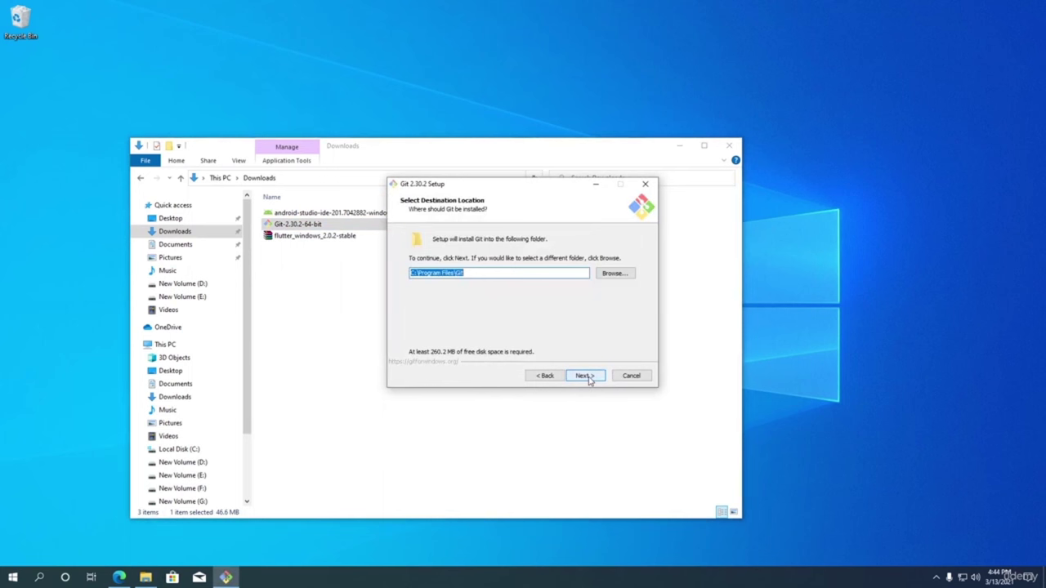
pyautogui.click(585, 376)
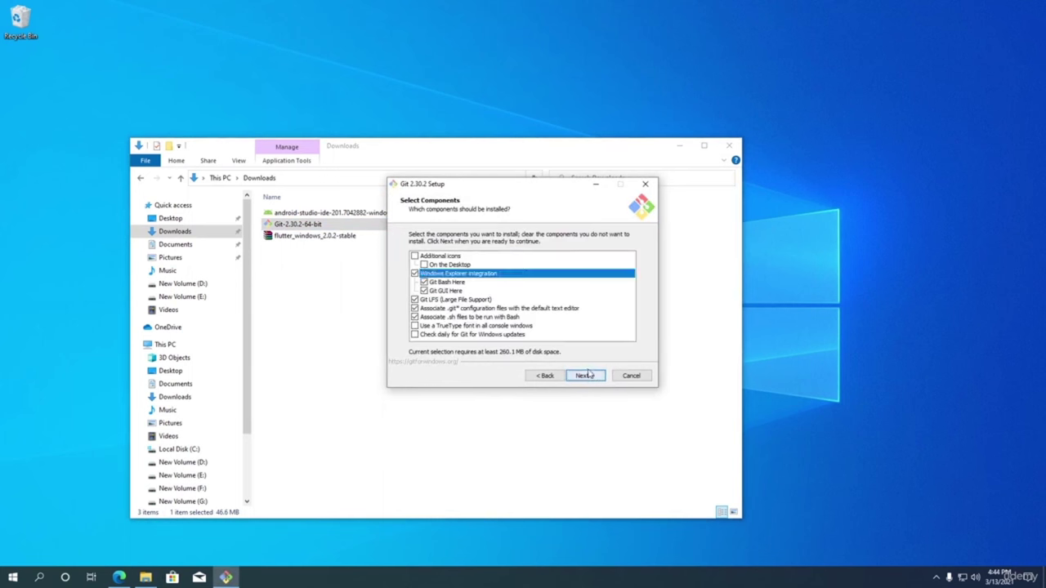
pyautogui.click(594, 376)
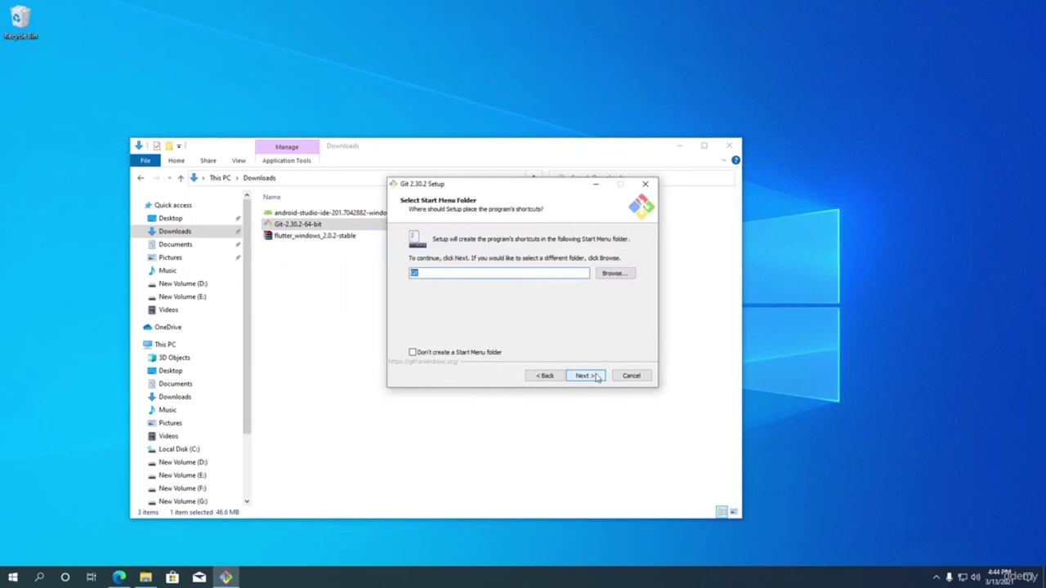
pyautogui.click(597, 377)
pyautogui.click(596, 377)
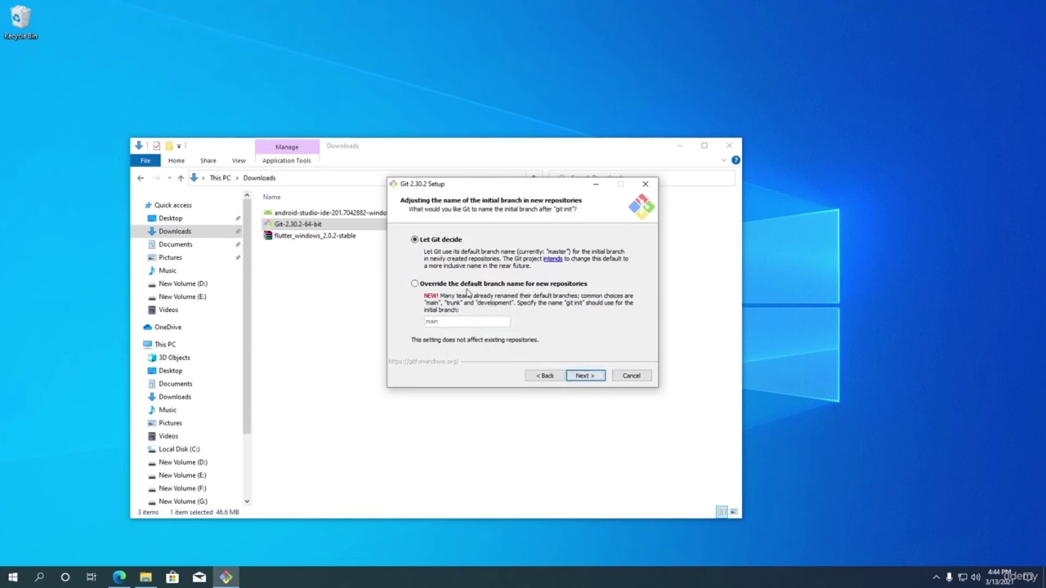
pyautogui.click(452, 286)
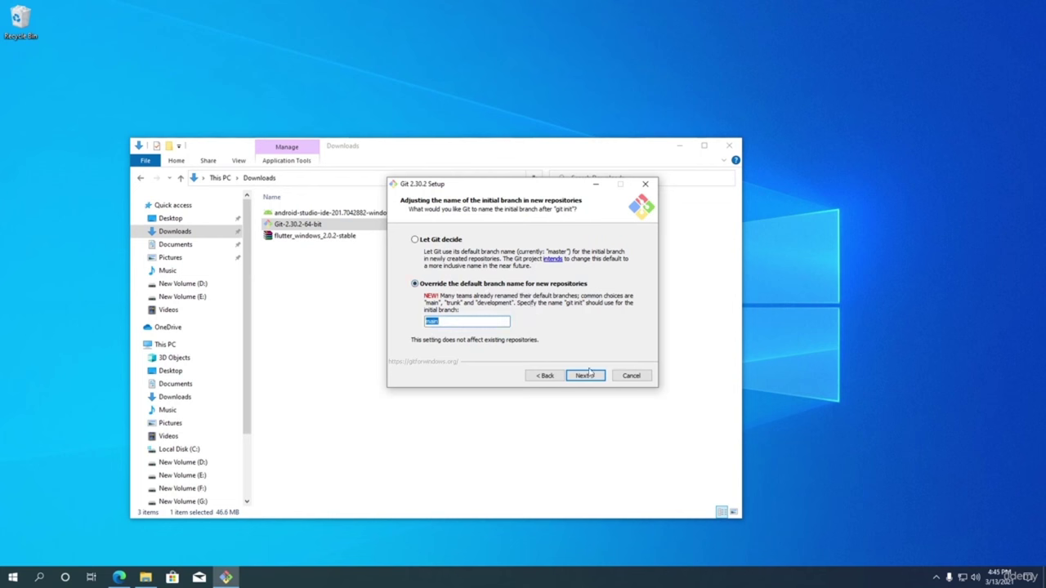
pyautogui.click(593, 377)
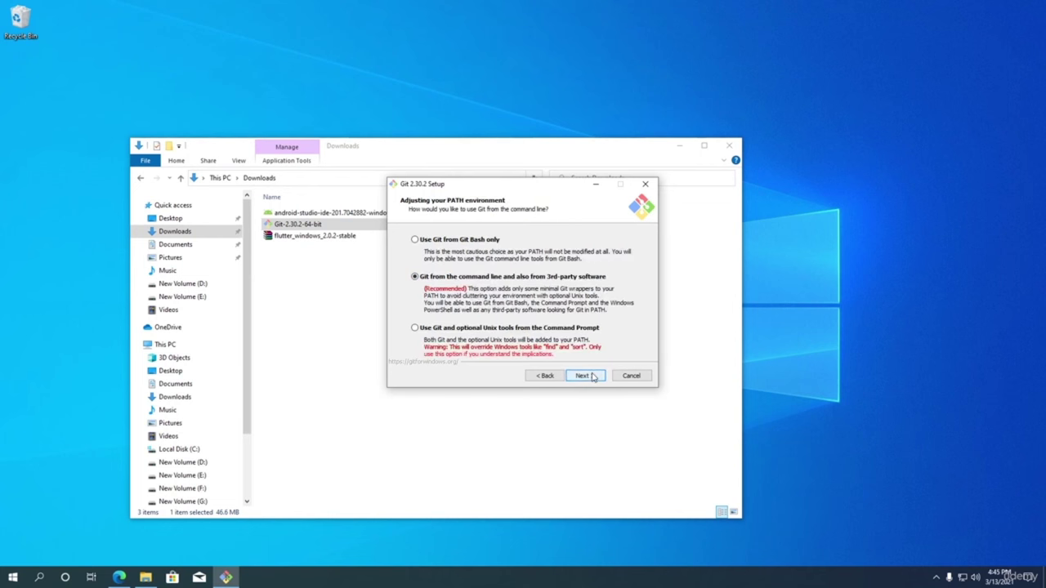
# Step: Keep the command line and 3rd-party software PATH option and the remaining defaults, install Git, and finish setup without viewing the release notes
pyautogui.click(593, 377)
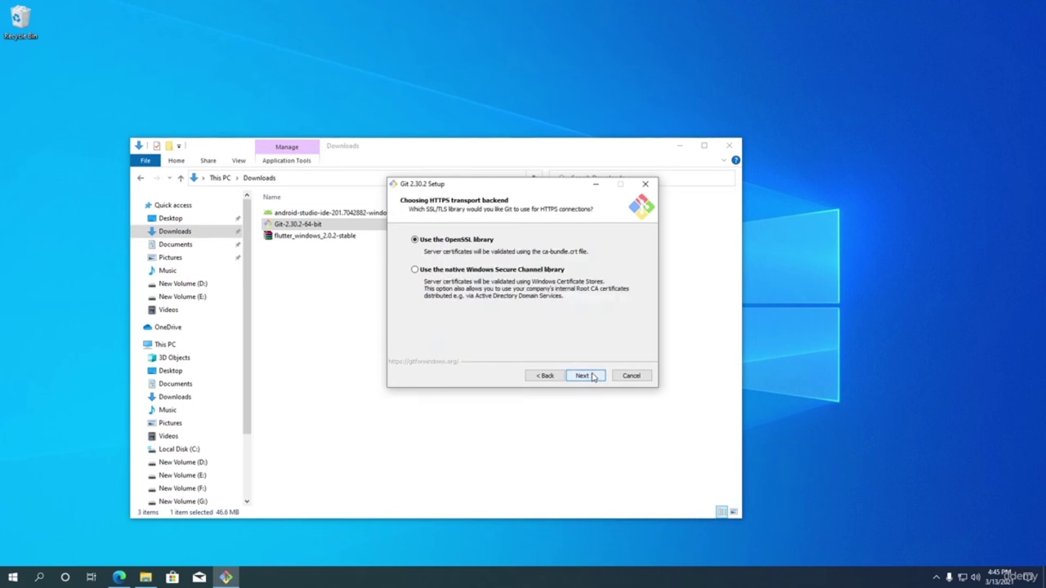
pyautogui.click(595, 377)
pyautogui.click(596, 377)
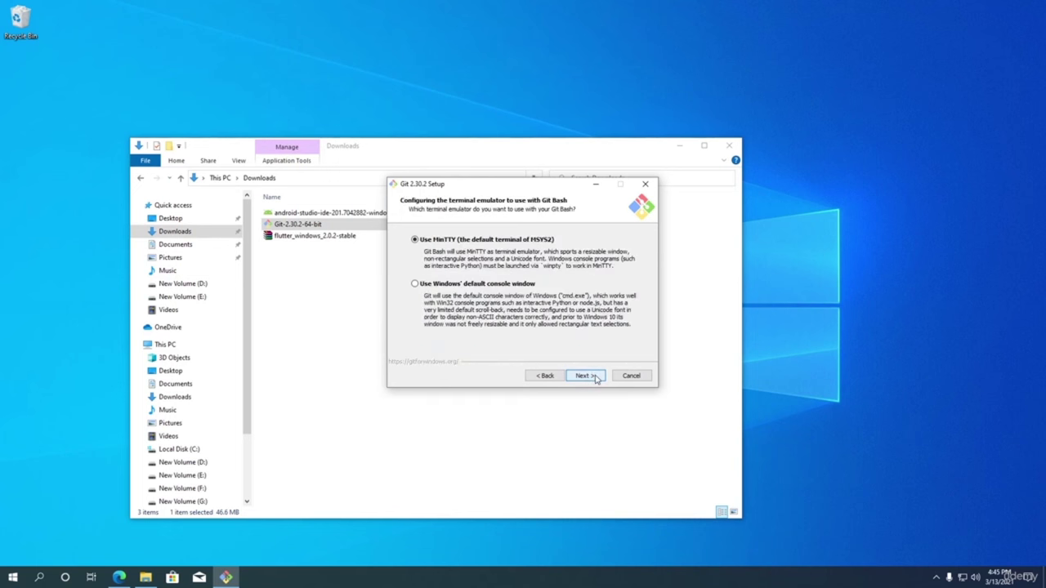
pyautogui.click(595, 376)
pyautogui.click(589, 377)
pyautogui.click(588, 377)
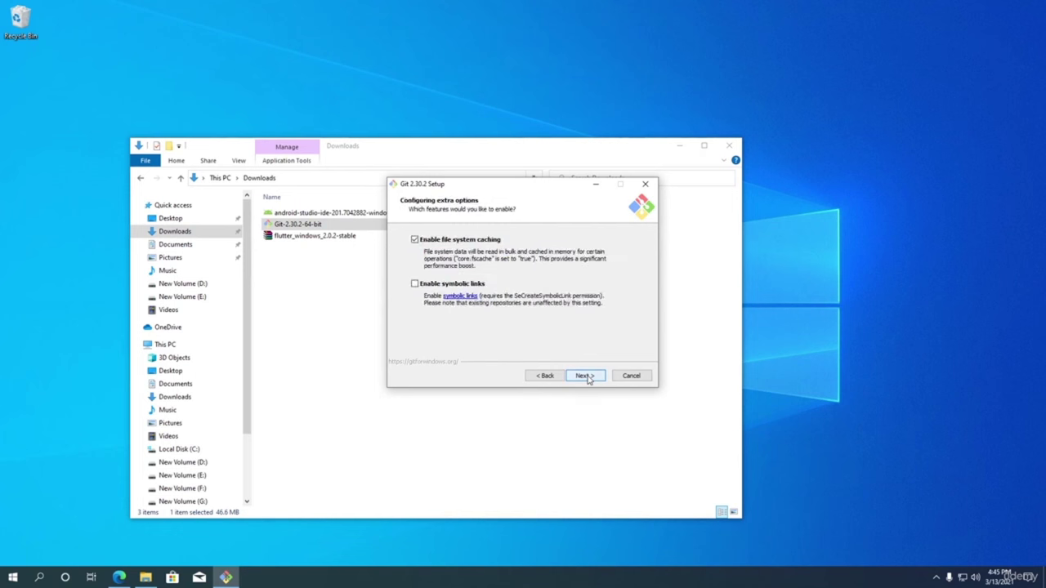
pyautogui.click(590, 377)
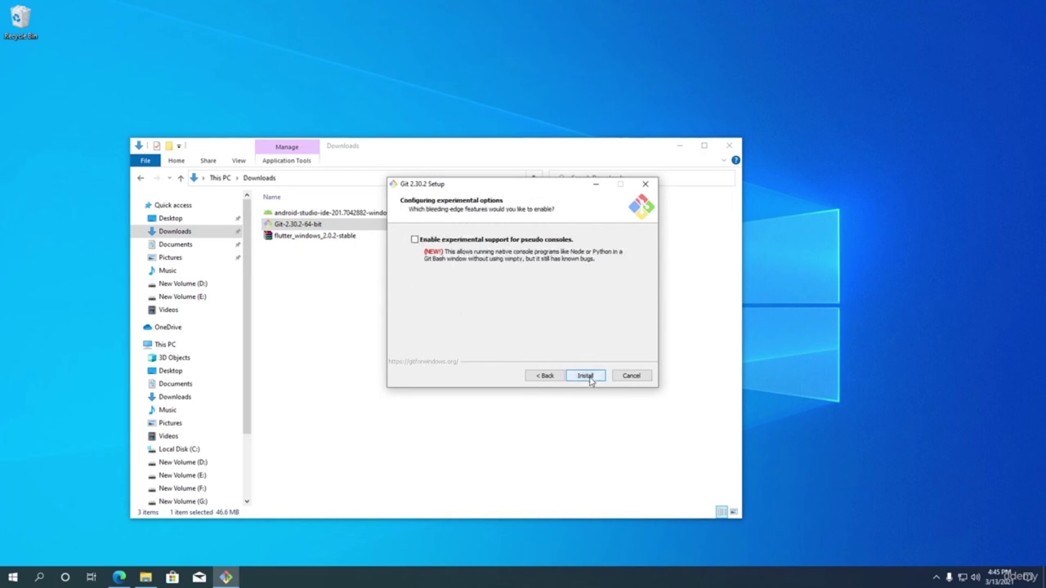
pyautogui.click(590, 380)
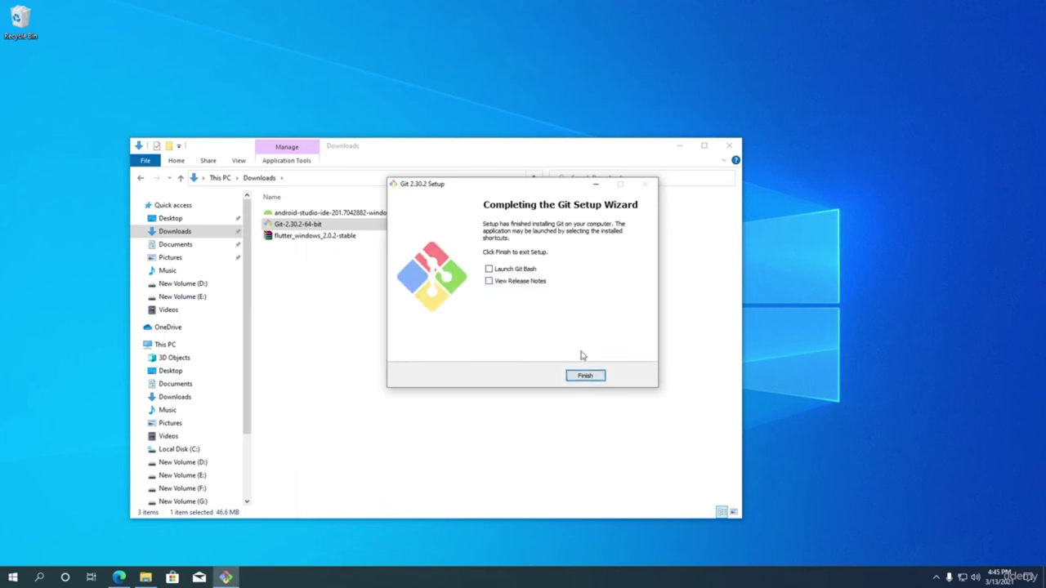
pyautogui.click(586, 378)
pyautogui.click(388, 407)
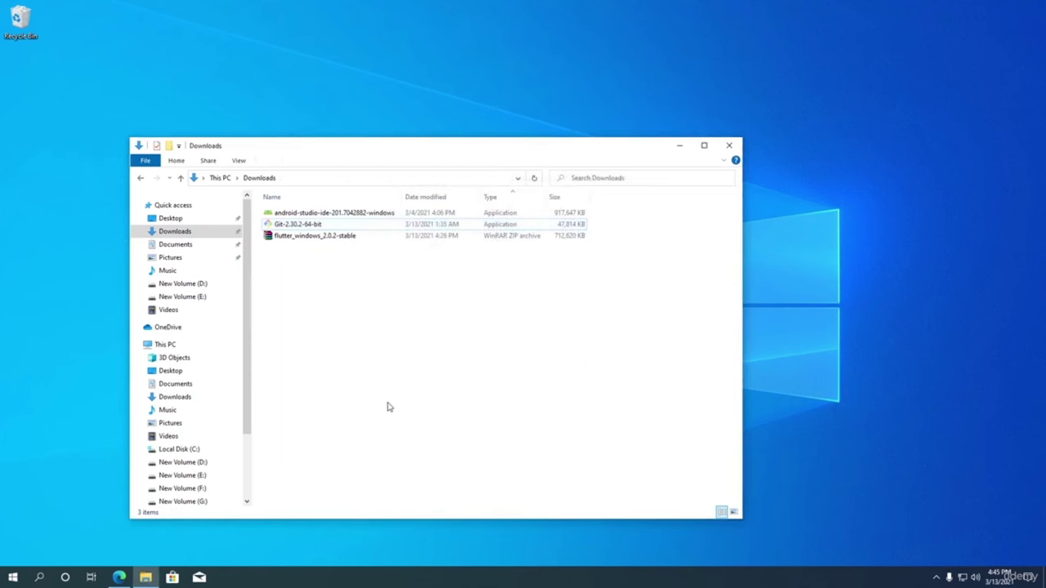
# Step: Check the installed Git version by running git --version in Windows PowerShell, and close the console
pyautogui.press('super')
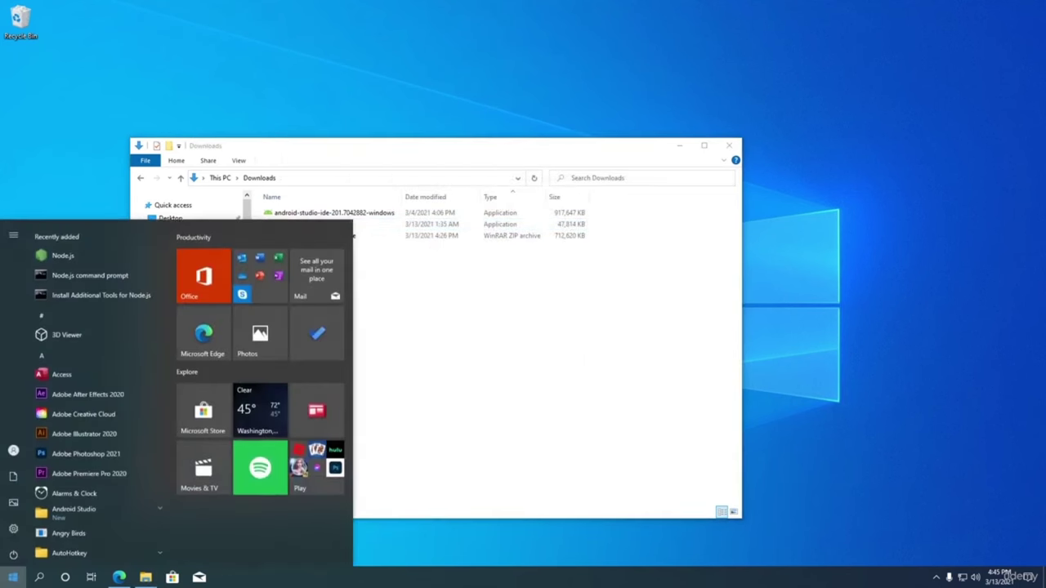
pyautogui.write('power')
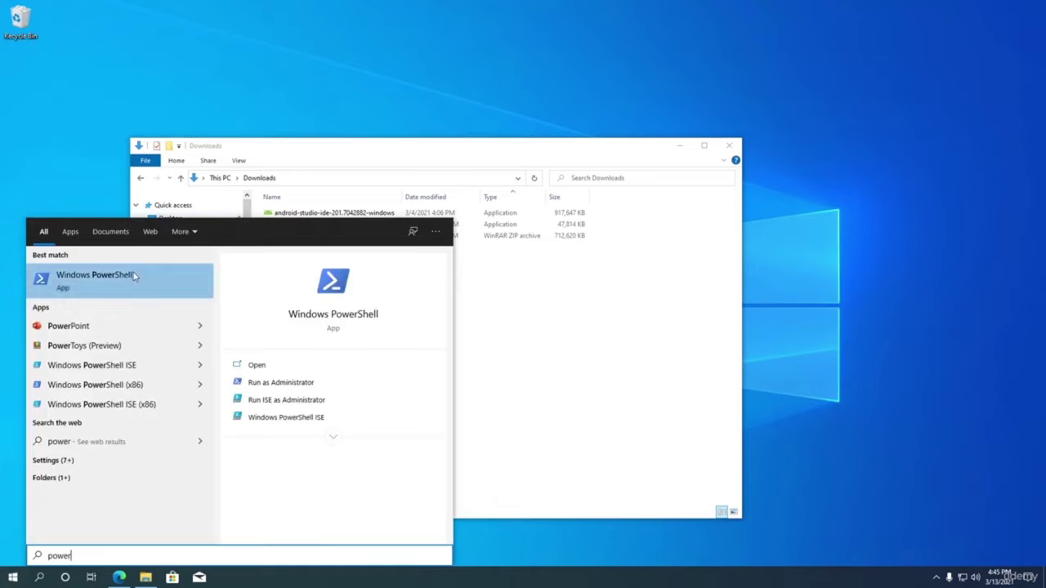
pyautogui.press('Return')
pyautogui.write('git')
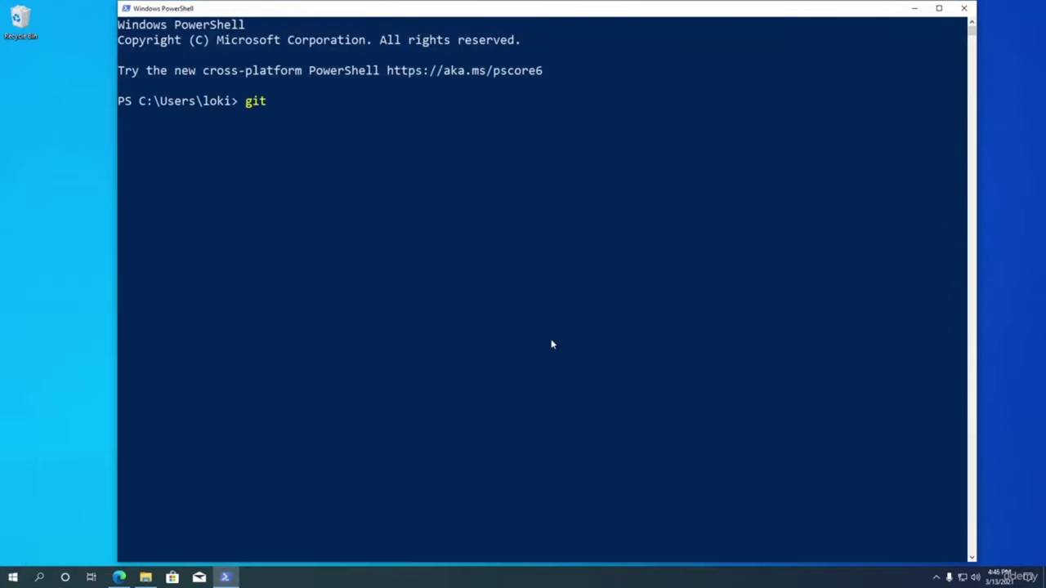
pyautogui.write(' --version')
pyautogui.press('Return')
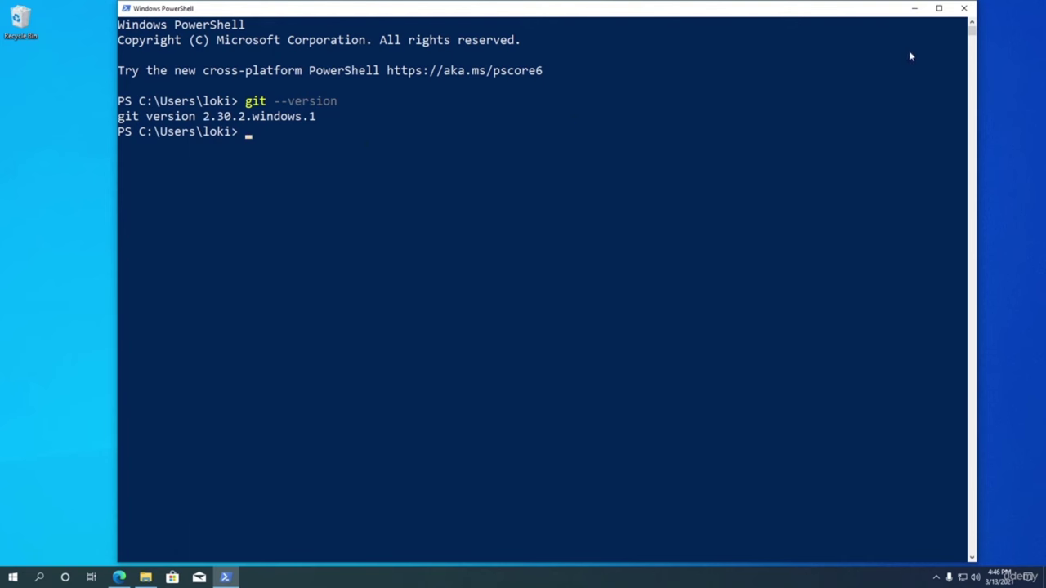
pyautogui.click(963, 8)
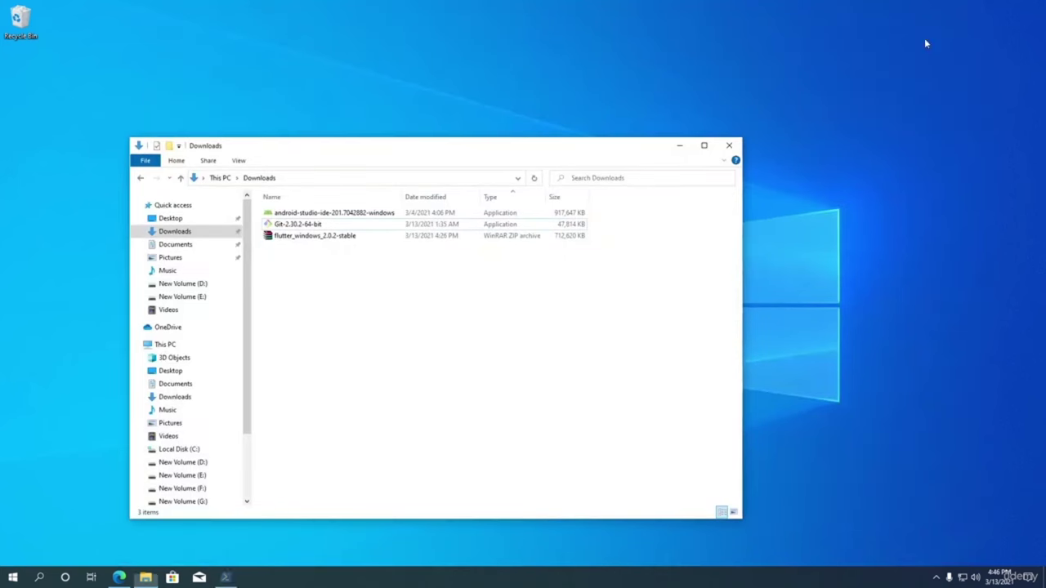
# Step: Open the extraction options for the flutter_windows_2.0.2-stable archive in the Downloads folder
pyautogui.click(355, 237)
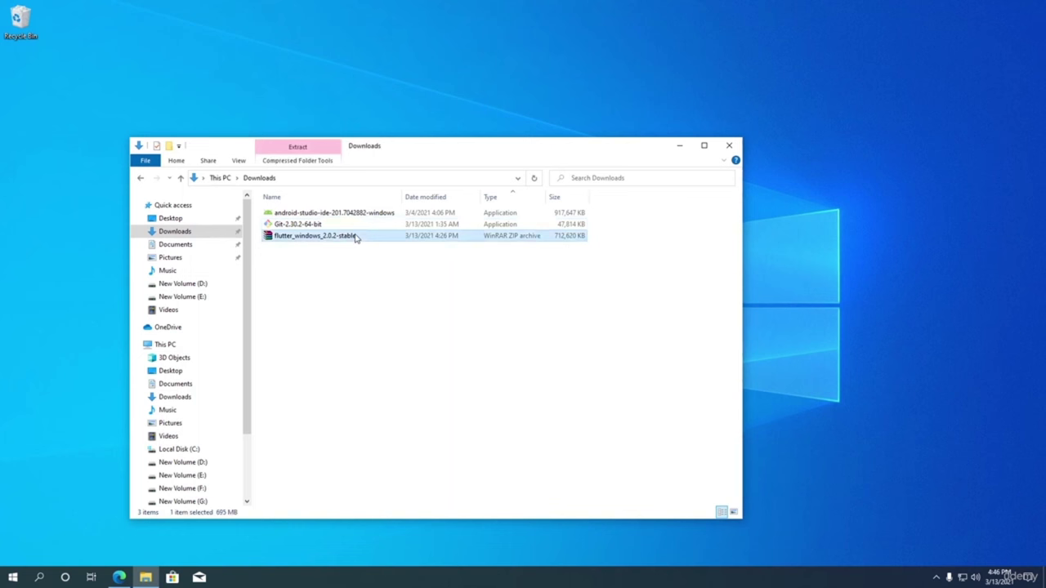
pyautogui.rightClick(355, 237)
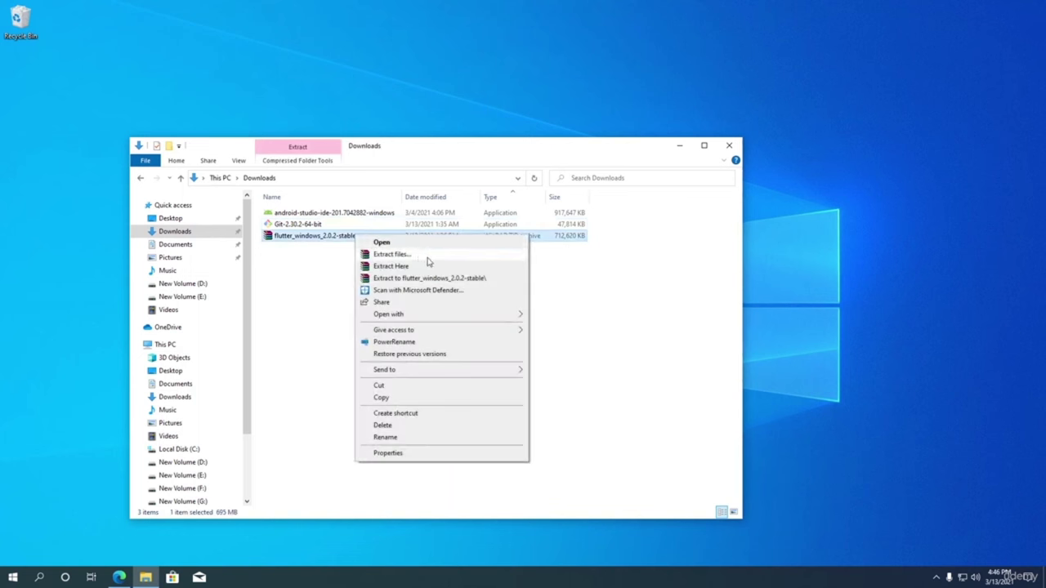
pyautogui.click(413, 259)
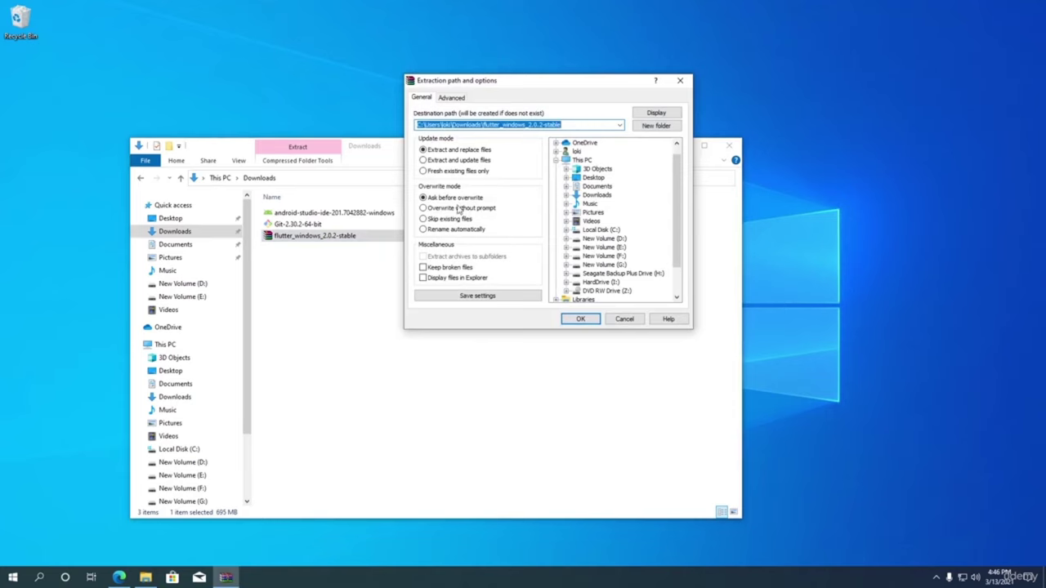
# Step: Switch to the browser, check the recommended extraction location under Get the Flutter SDK on the Flutter Windows install page, and minimize the browser
pyautogui.click(118, 578)
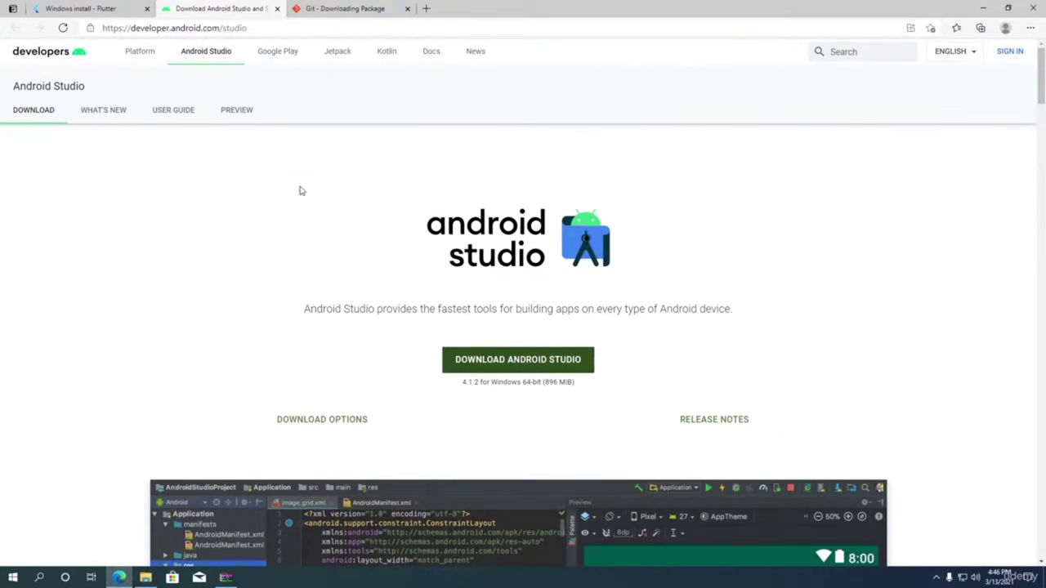
pyautogui.click(98, 6)
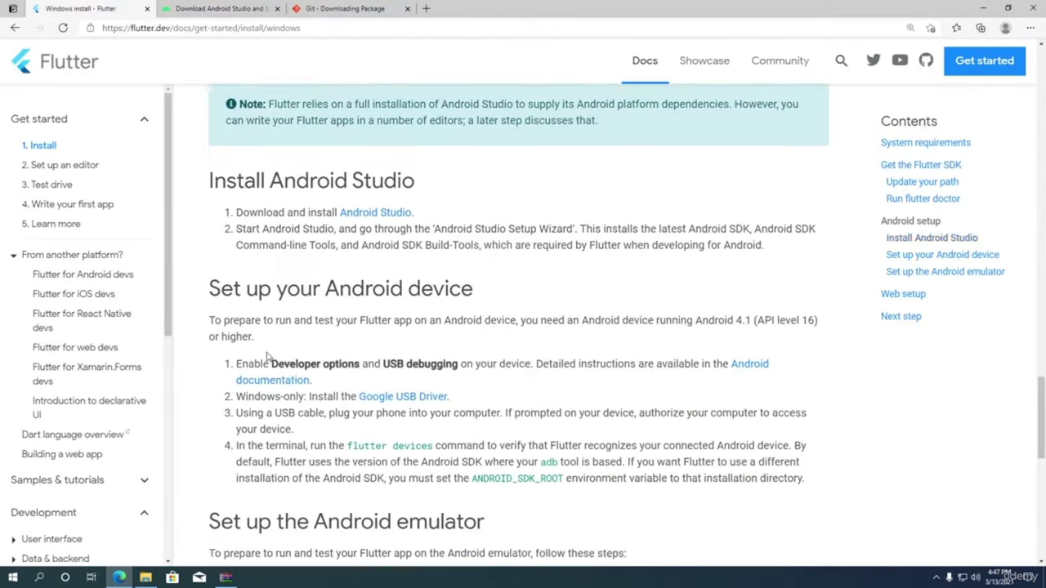
pyautogui.scroll(20, 267, 357)
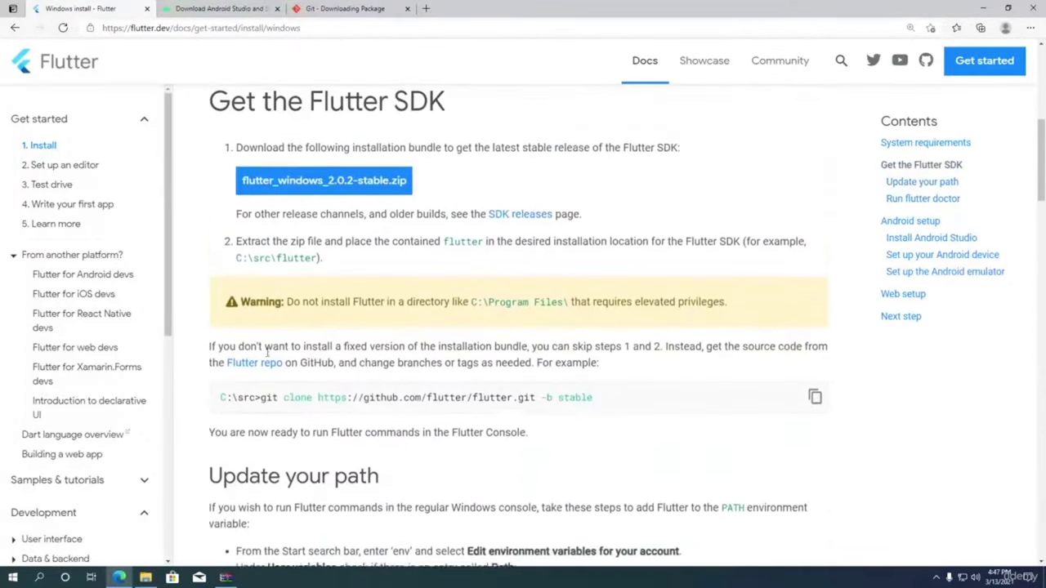
pyautogui.scroll(2, 266, 352)
pyautogui.scroll(-2, 268, 354)
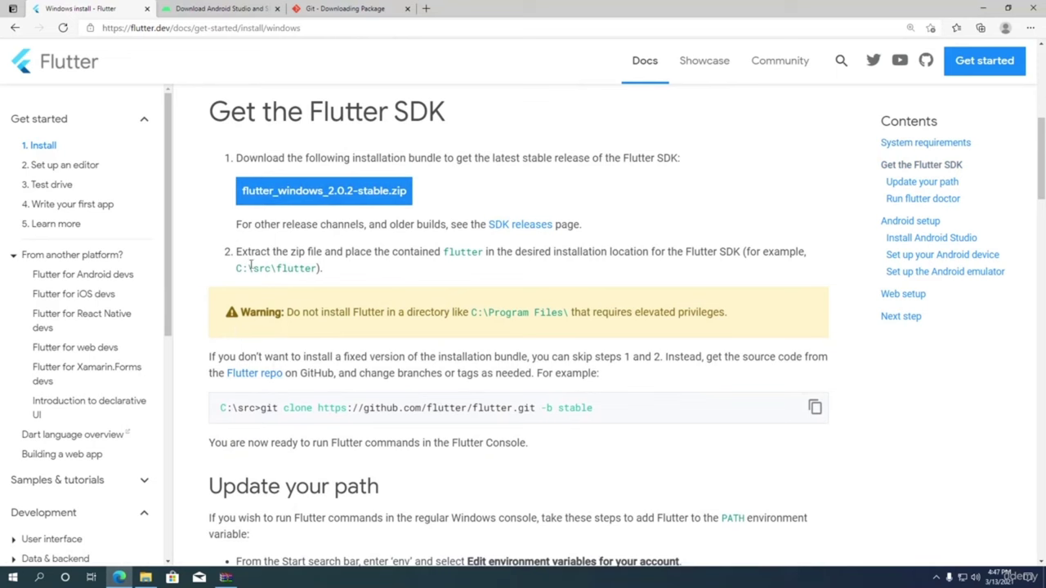
pyautogui.scroll(1, 208, 314)
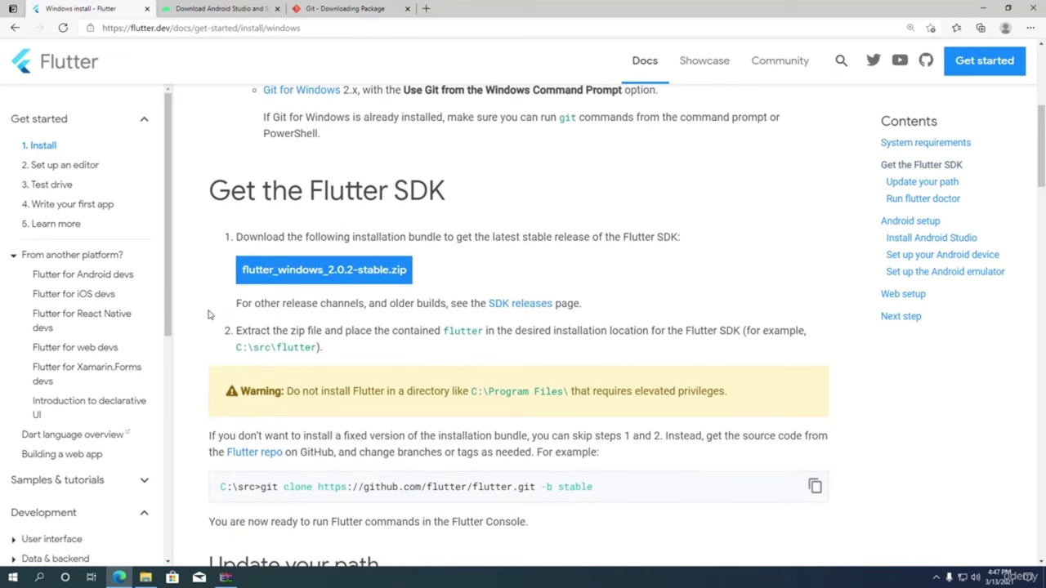
pyautogui.scroll(-1, 220, 298)
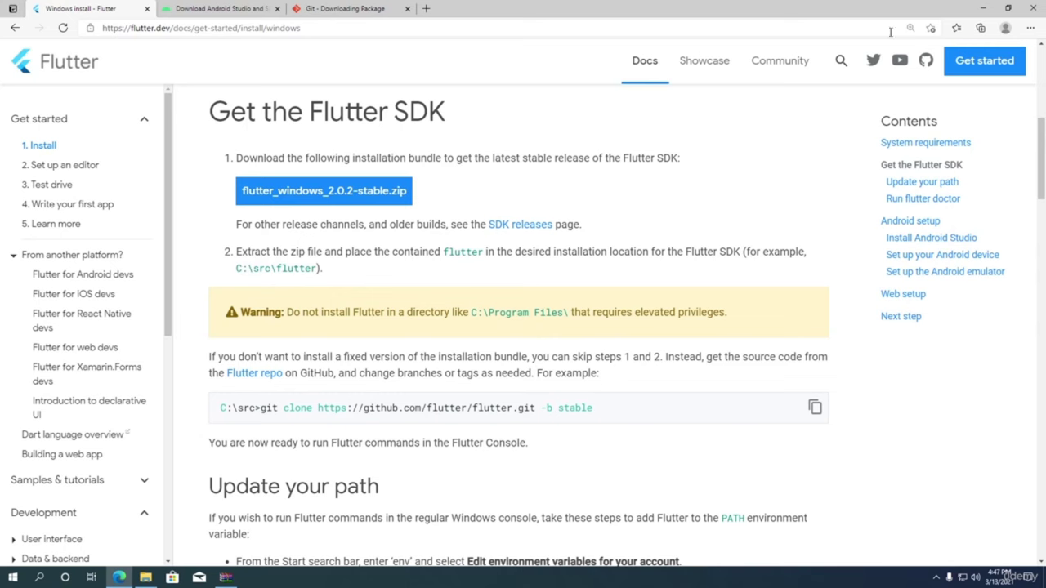
pyautogui.click(978, 6)
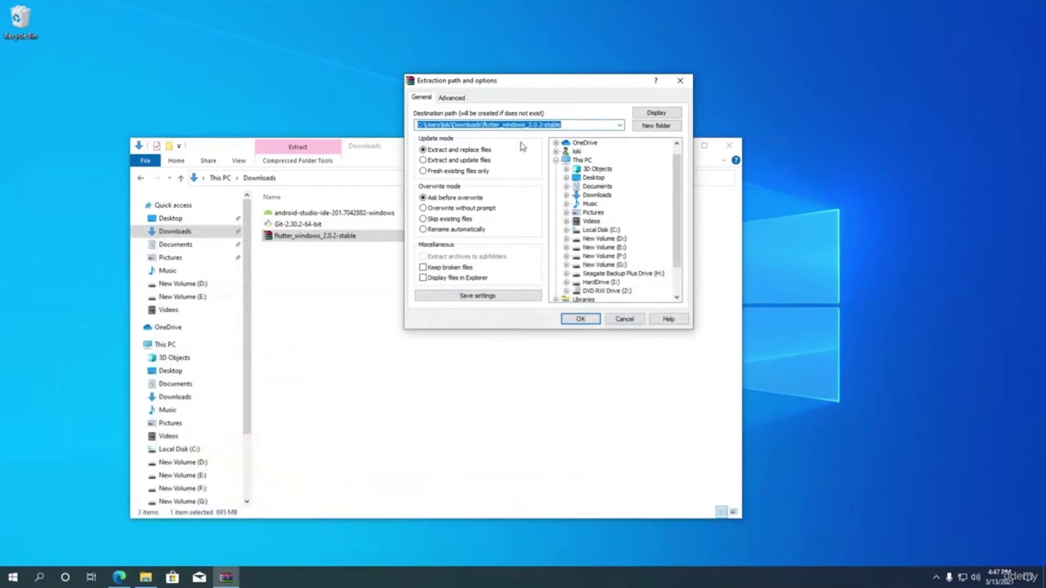
# Step: Set the extraction destination path to C:\src and extract the Flutter archive
pyautogui.click(611, 231)
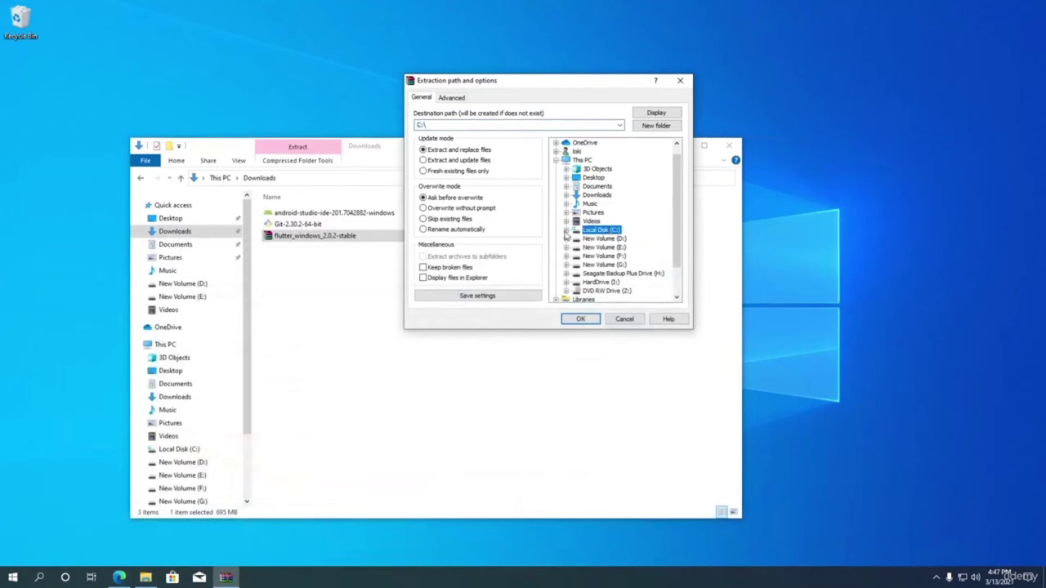
pyautogui.click(495, 125)
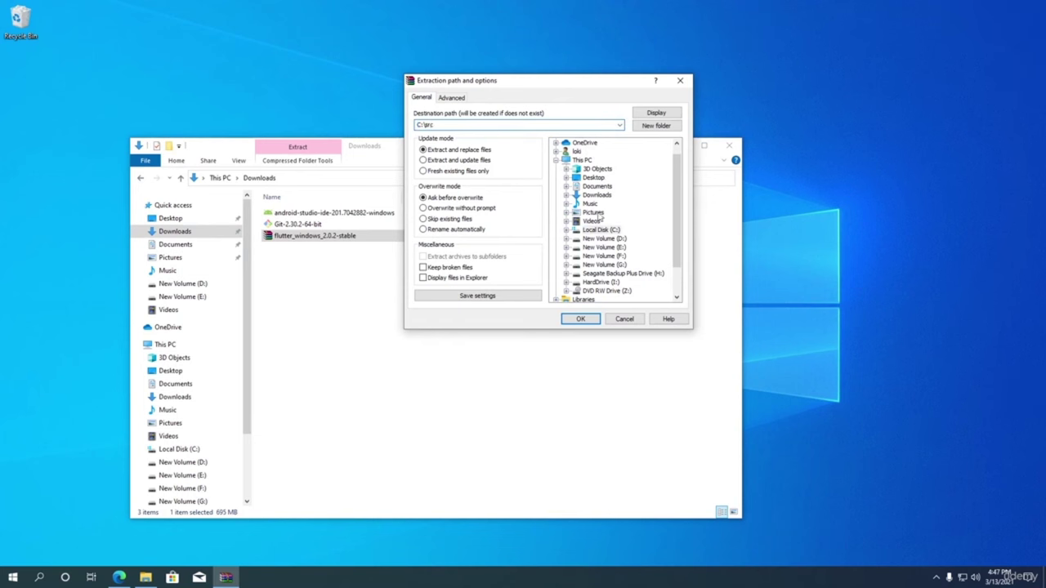
pyautogui.click(590, 320)
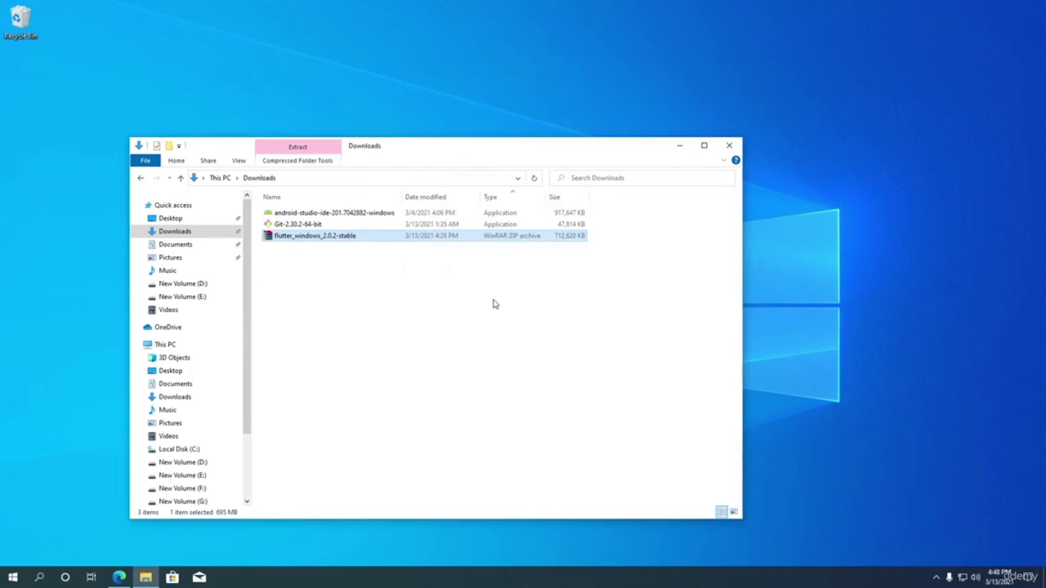
# Step: Open the extracted flutter folder inside src on Local Disk (C:)
pyautogui.click(210, 450)
pyautogui.doubleClick(360, 335)
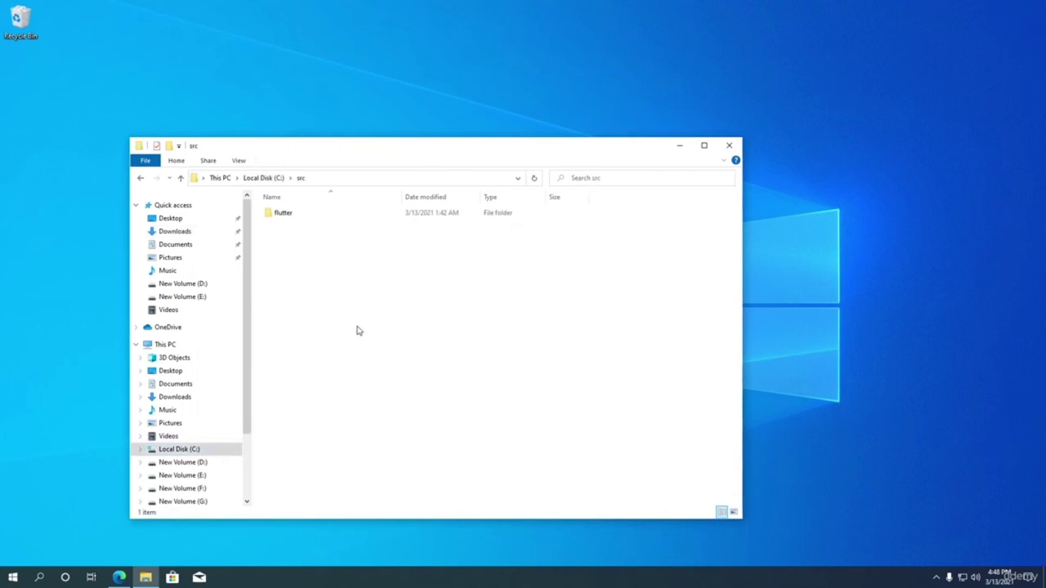
pyautogui.doubleClick(351, 211)
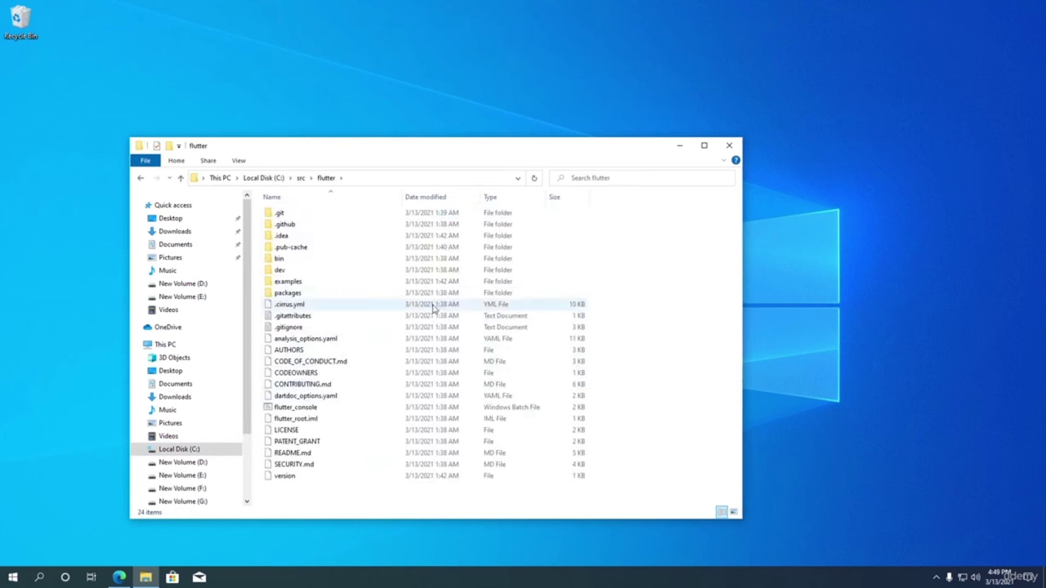
# Step: Switch to the browser, read the Update your path instructions on the Flutter install page, and minimize the browser
pyautogui.click(120, 577)
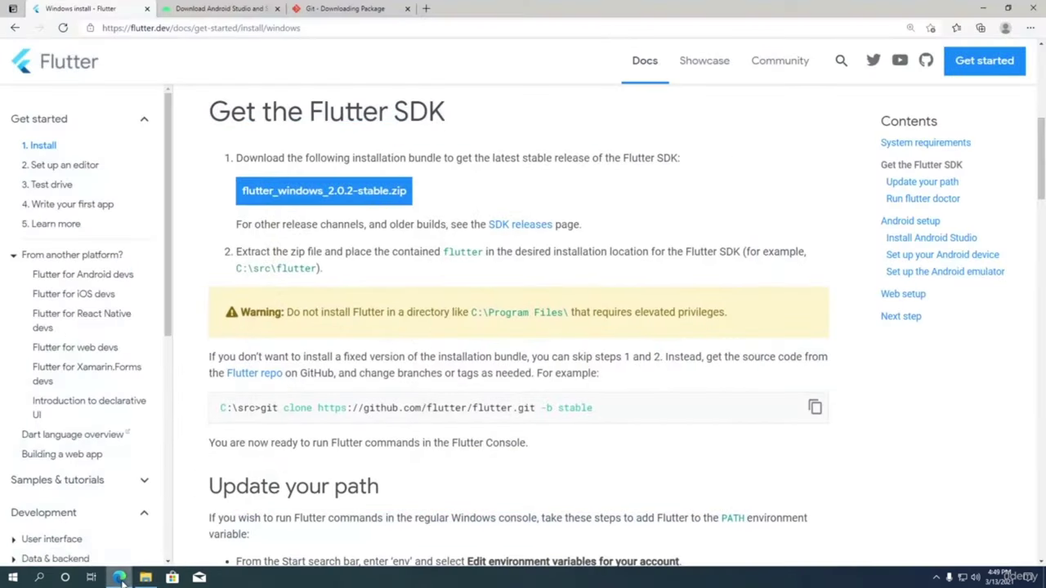
pyautogui.scroll(-3, 251, 265)
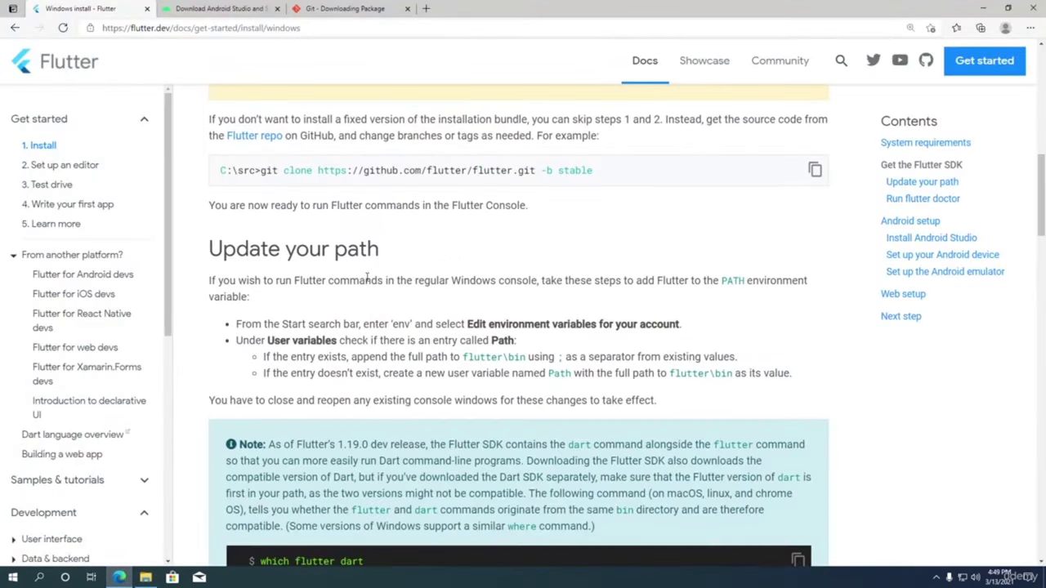
pyautogui.scroll(-1, 373, 287)
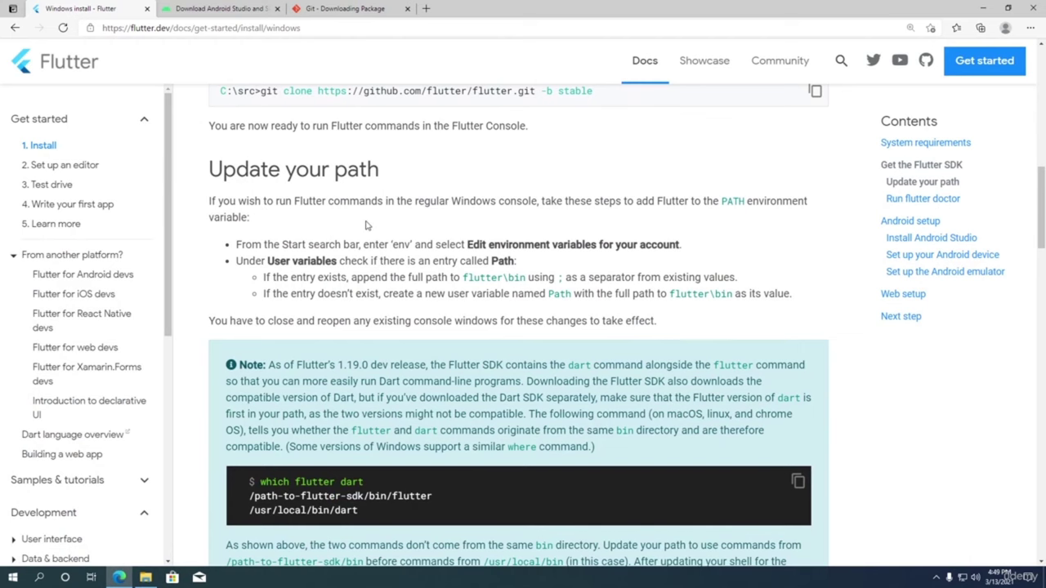
pyautogui.click(983, 8)
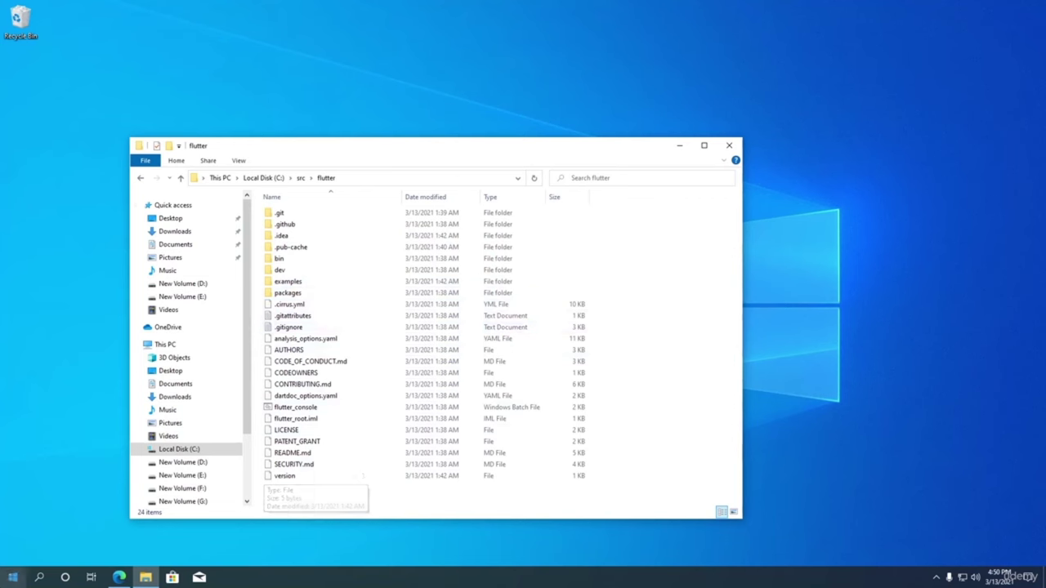
# Step: Search Windows for env, open the system environment variables settings, and open the user variable Path for editing
pyautogui.click(13, 577)
pyautogui.write('env')
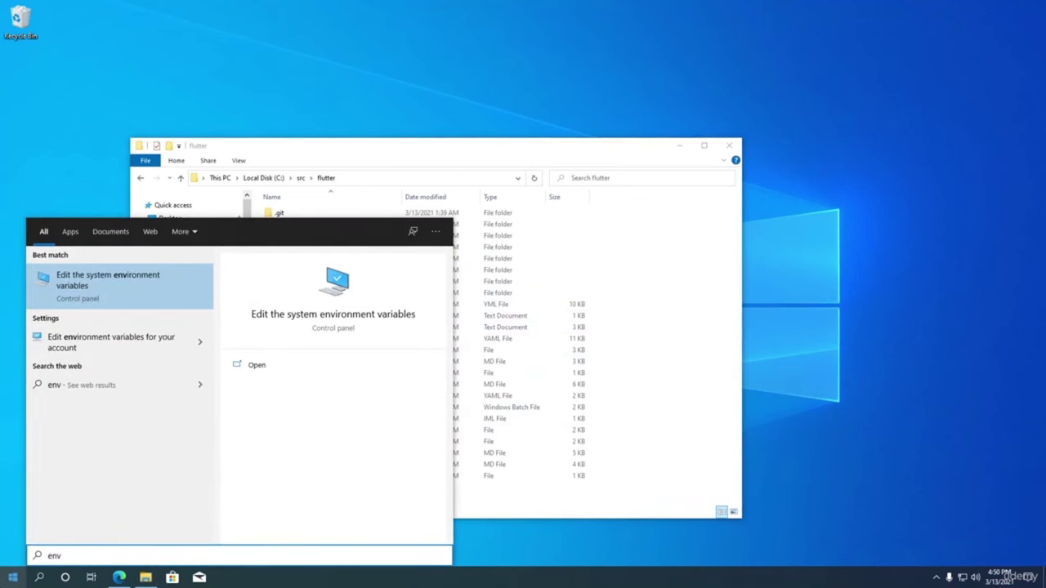
pyautogui.click(133, 287)
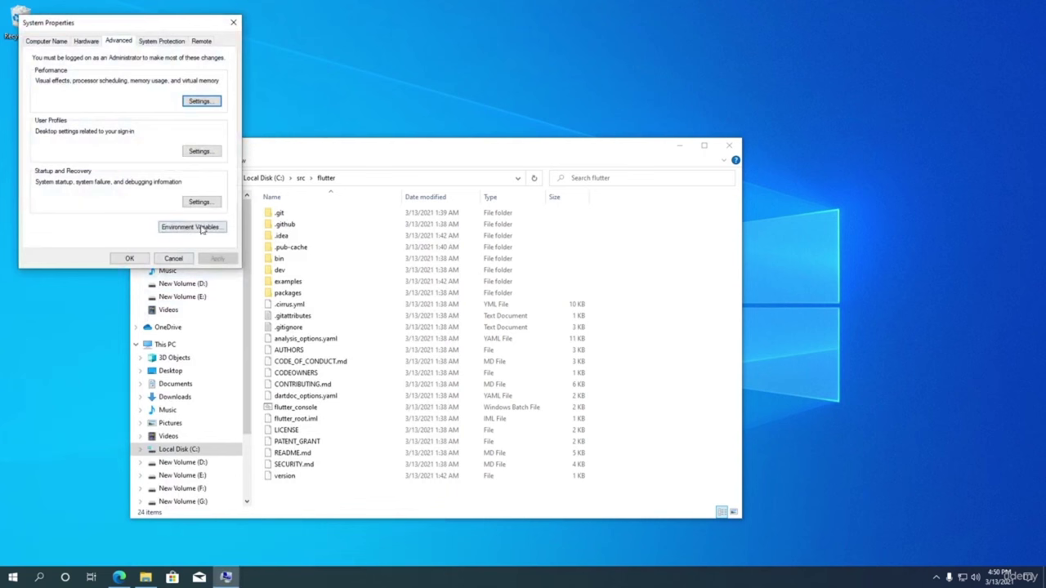
pyautogui.click(193, 232)
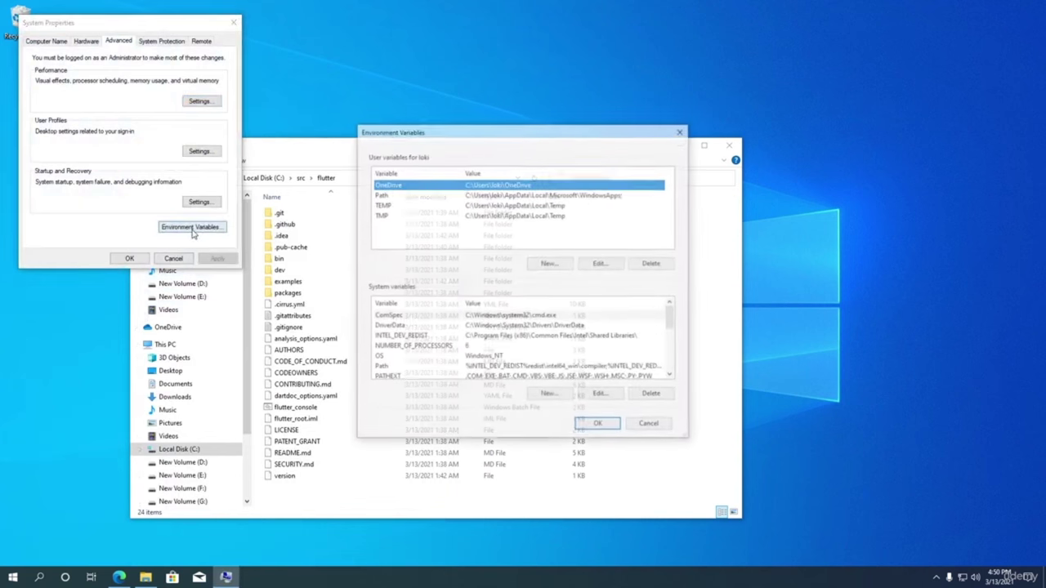
pyautogui.click(427, 196)
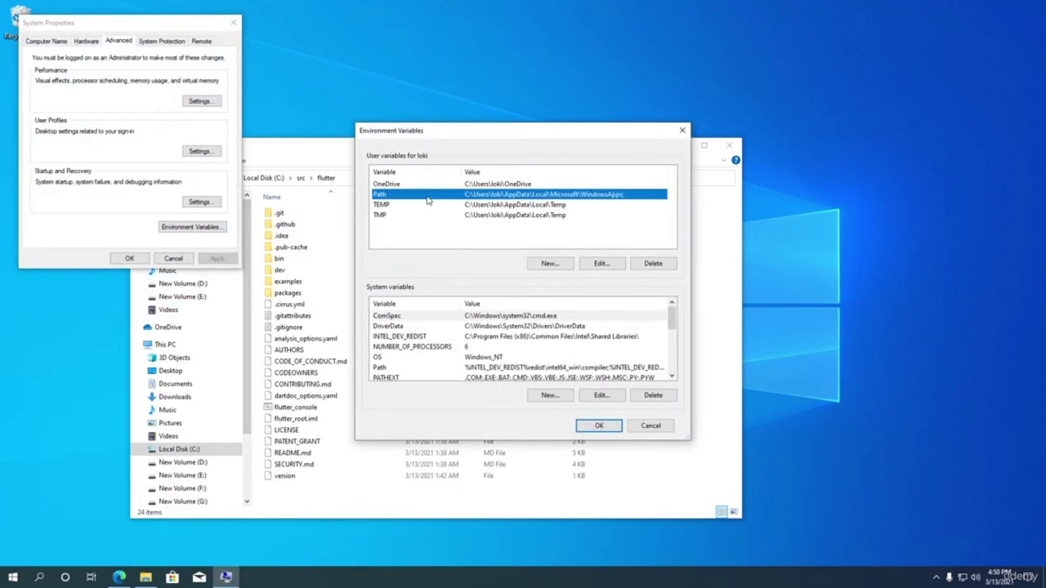
pyautogui.click(611, 270)
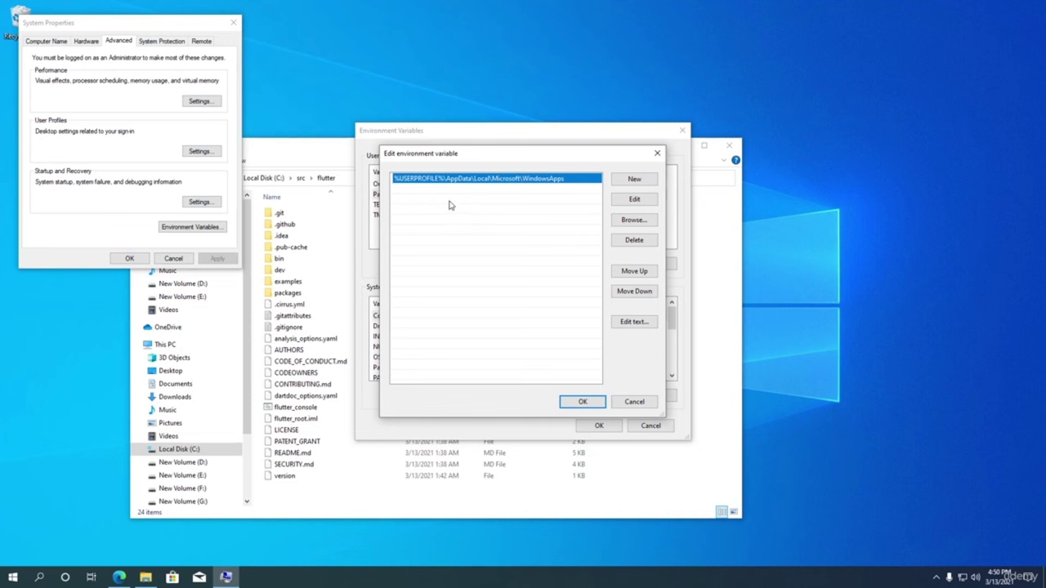
# Step: Bring File Explorer forward, open the bin folder inside flutter, and copy its full path
pyautogui.click(318, 152)
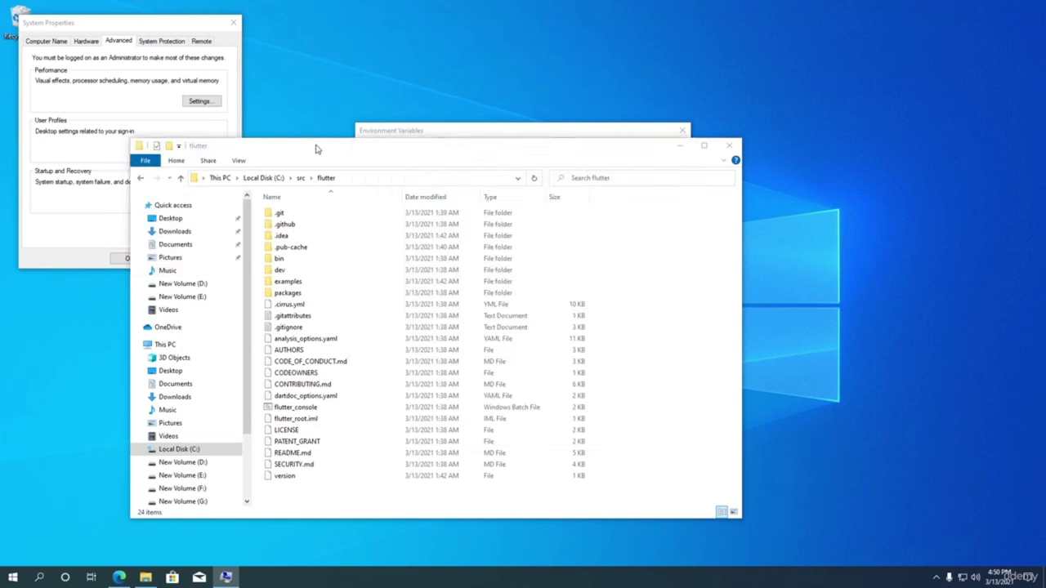
pyautogui.doubleClick(325, 259)
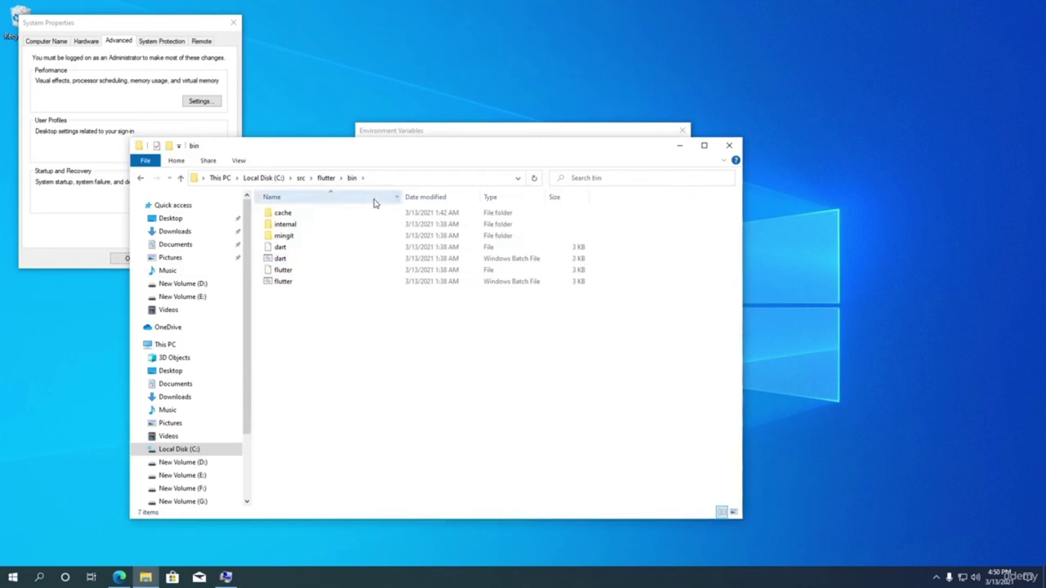
pyautogui.click(403, 181)
pyautogui.rightClick(238, 183)
pyautogui.click(325, 214)
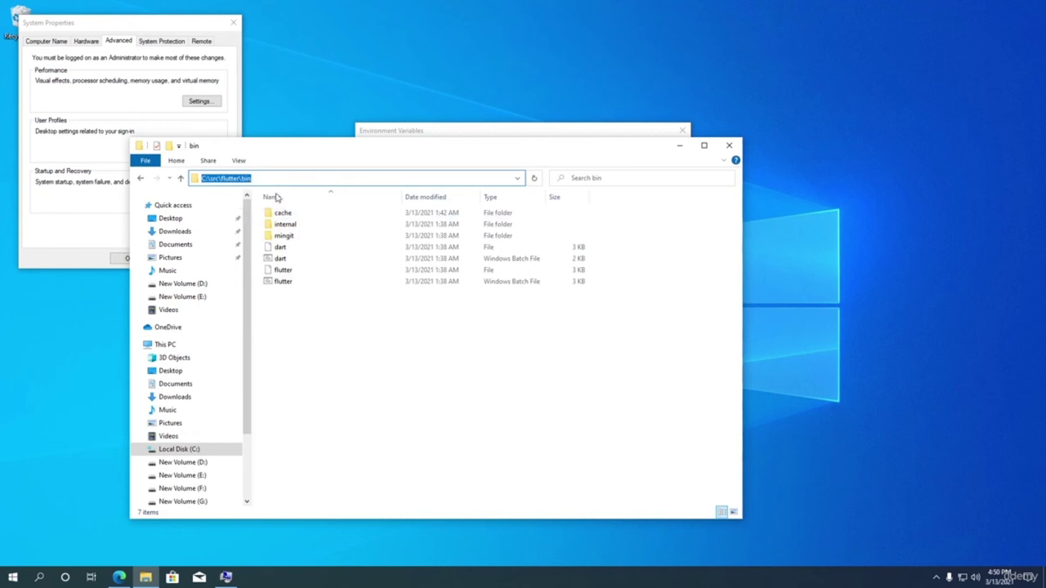
# Step: Add C:\src\flutter\bin as a new entry in the user Path variable, and confirm all the environment variable and system properties dialogs
pyautogui.click(226, 579)
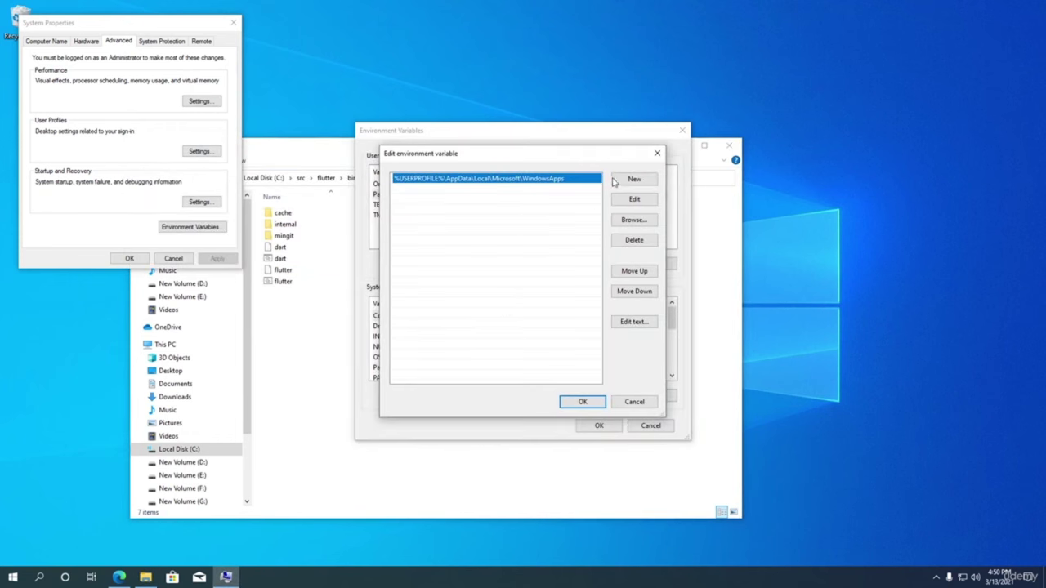
pyautogui.click(638, 186)
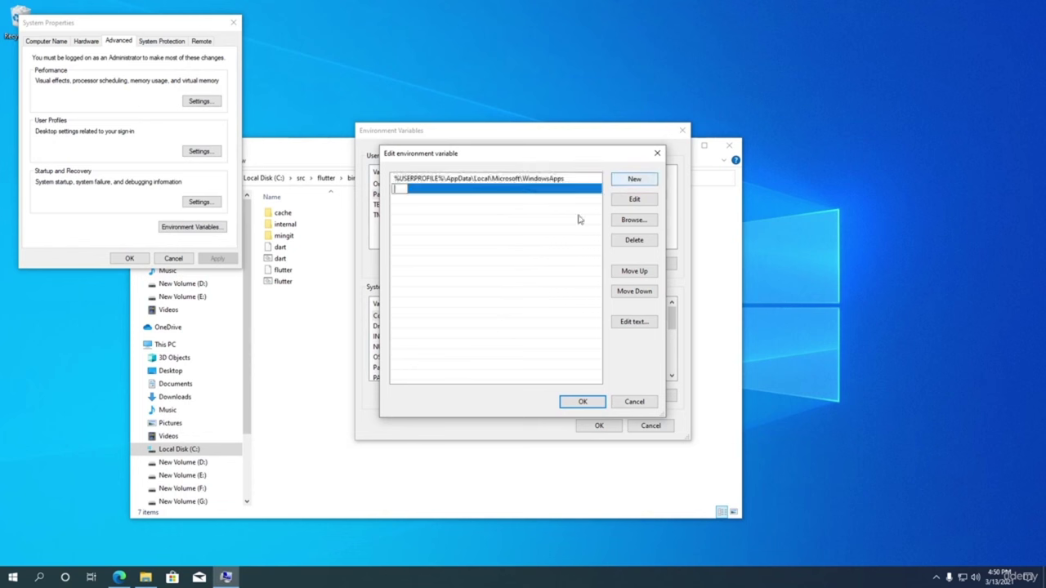
pyautogui.rightClick(405, 186)
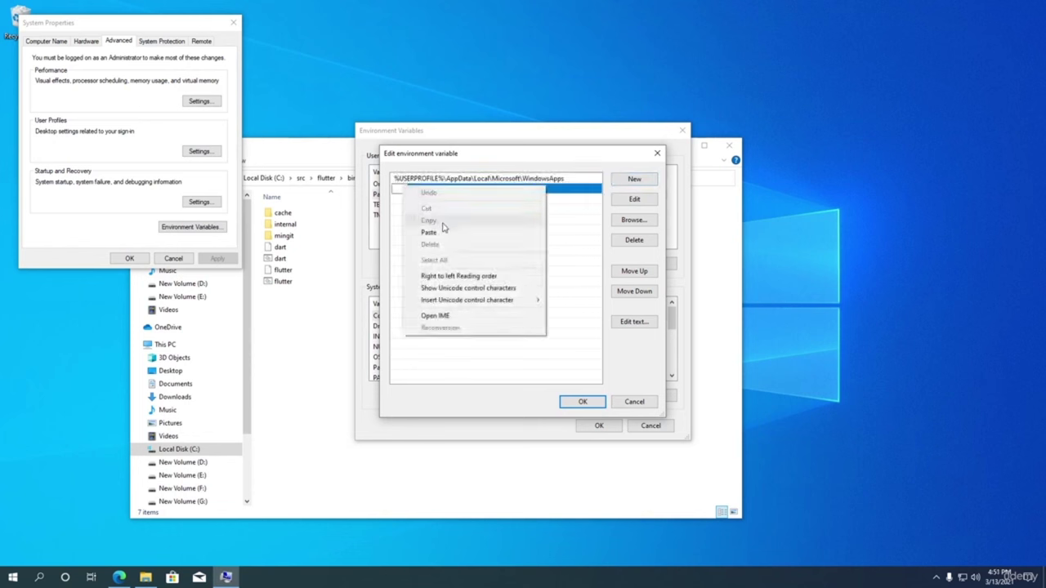
pyautogui.click(433, 232)
pyautogui.click(528, 224)
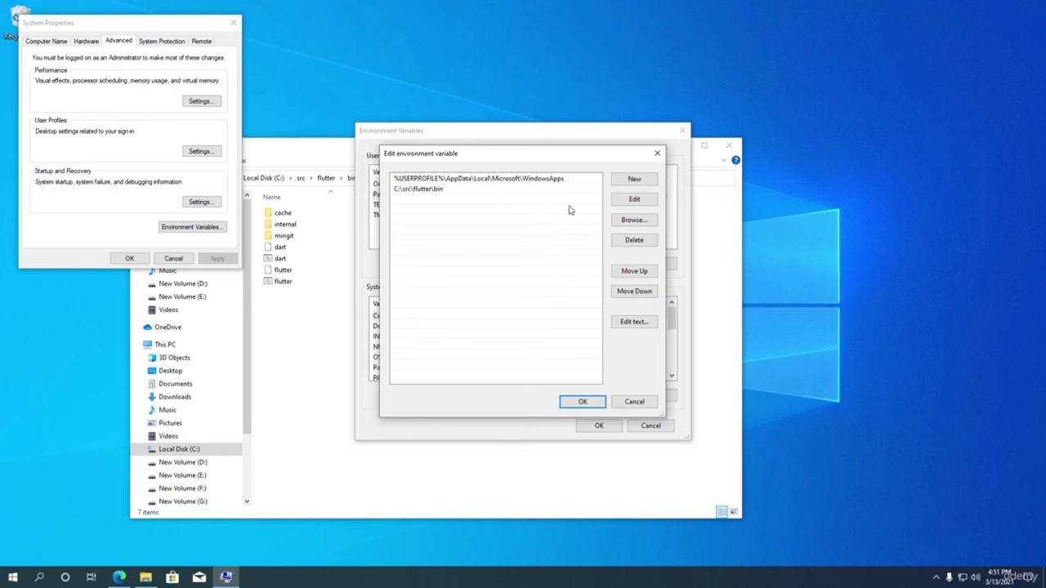
pyautogui.click(584, 403)
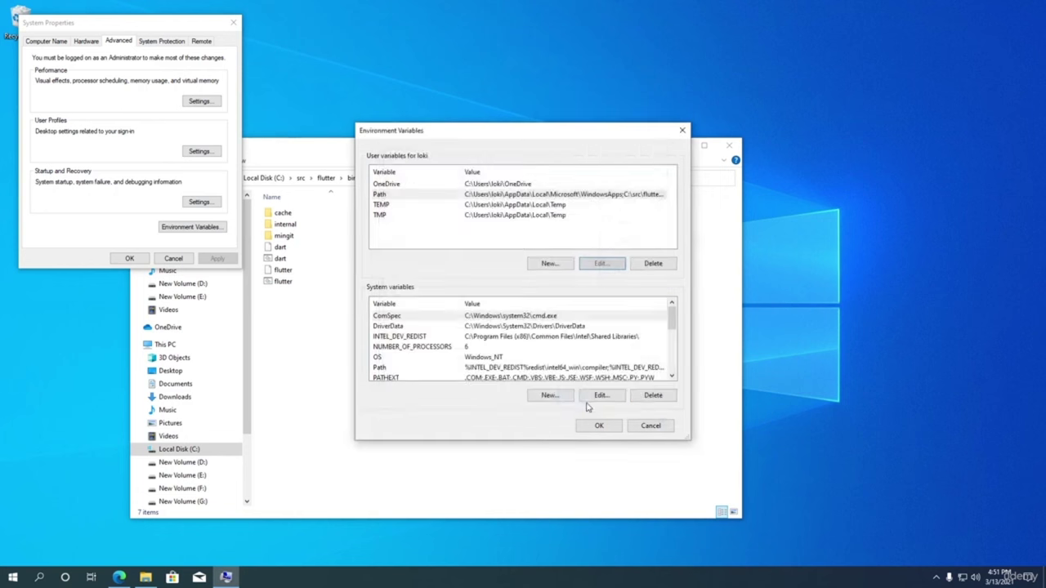
pyautogui.click(599, 427)
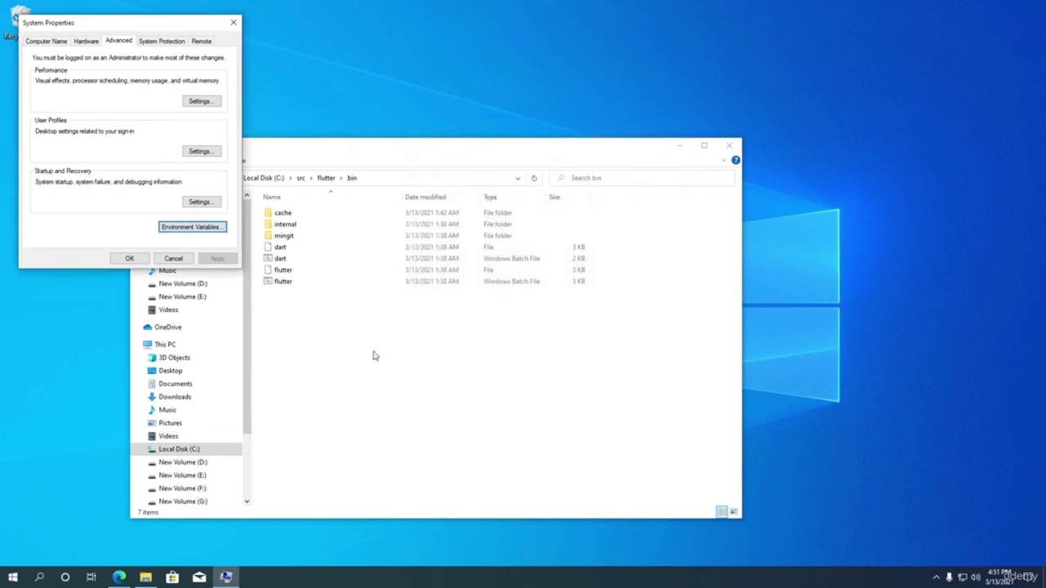
pyautogui.click(129, 259)
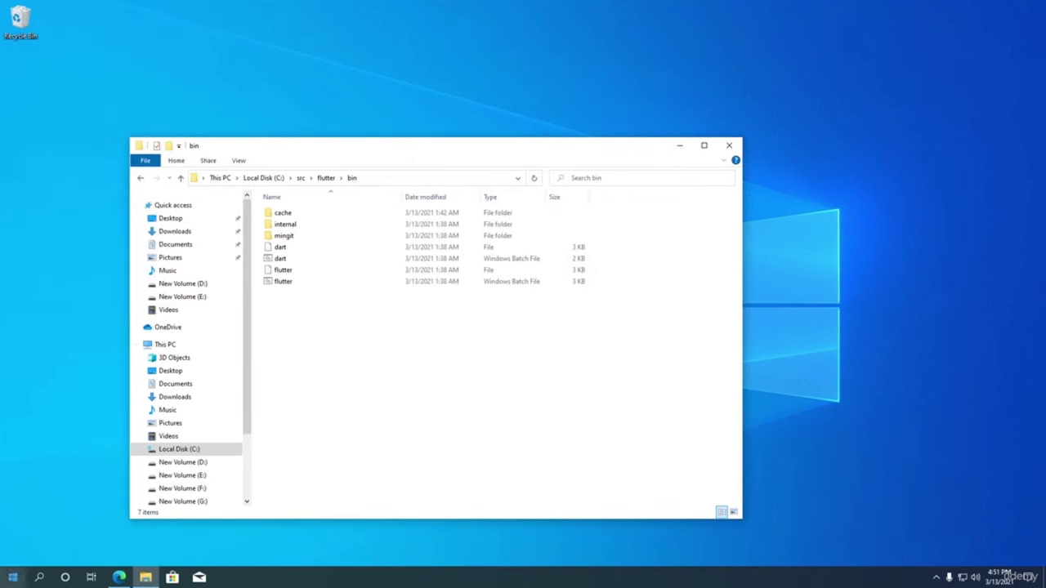
# Step: Open Windows PowerShell and run the flutter command to test that the SDK is reachable through the Path
pyautogui.click(12, 577)
pyautogui.write('power')
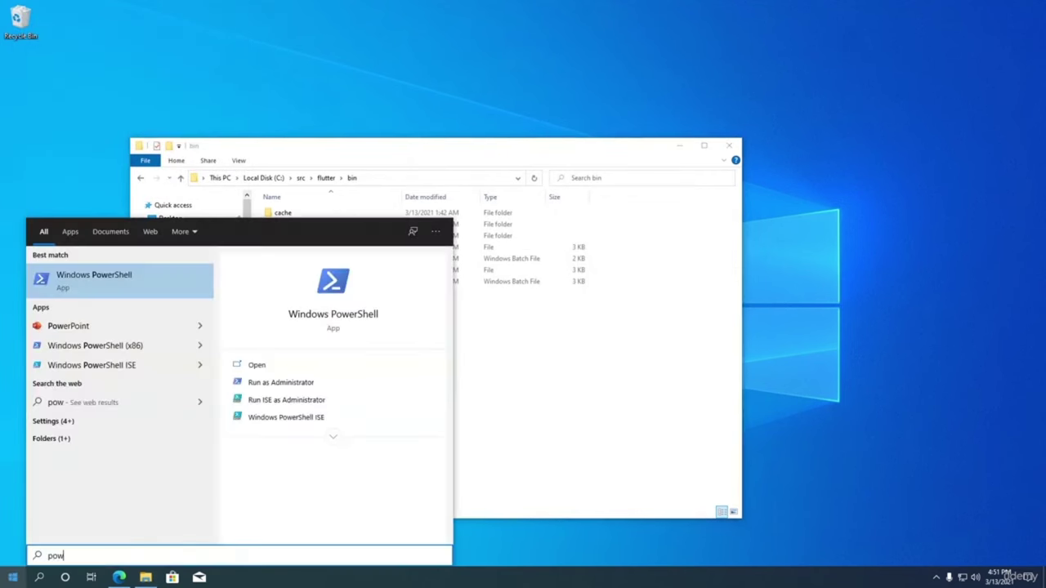
pyautogui.click(69, 282)
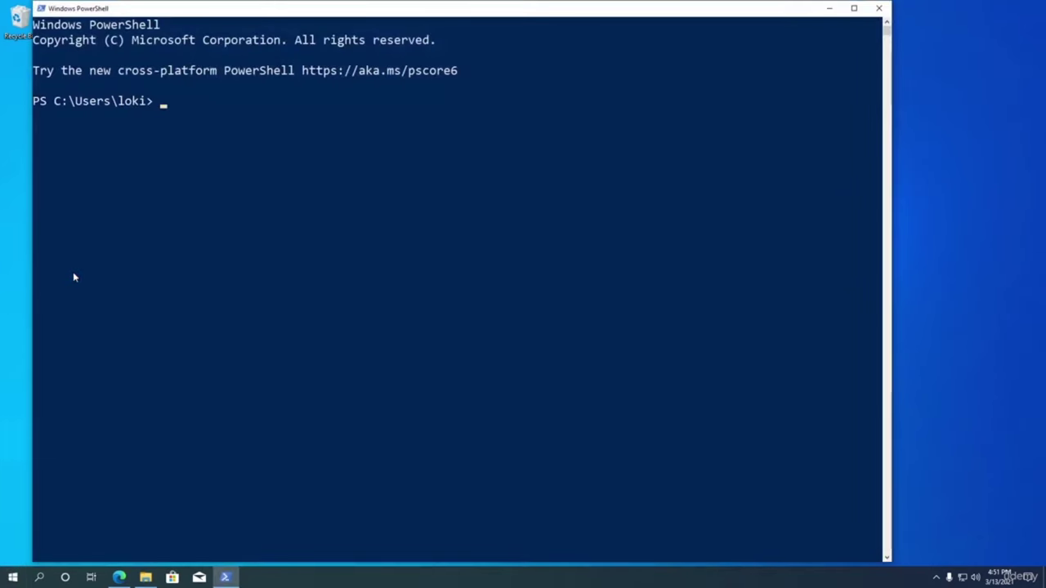
pyautogui.write('flutter')
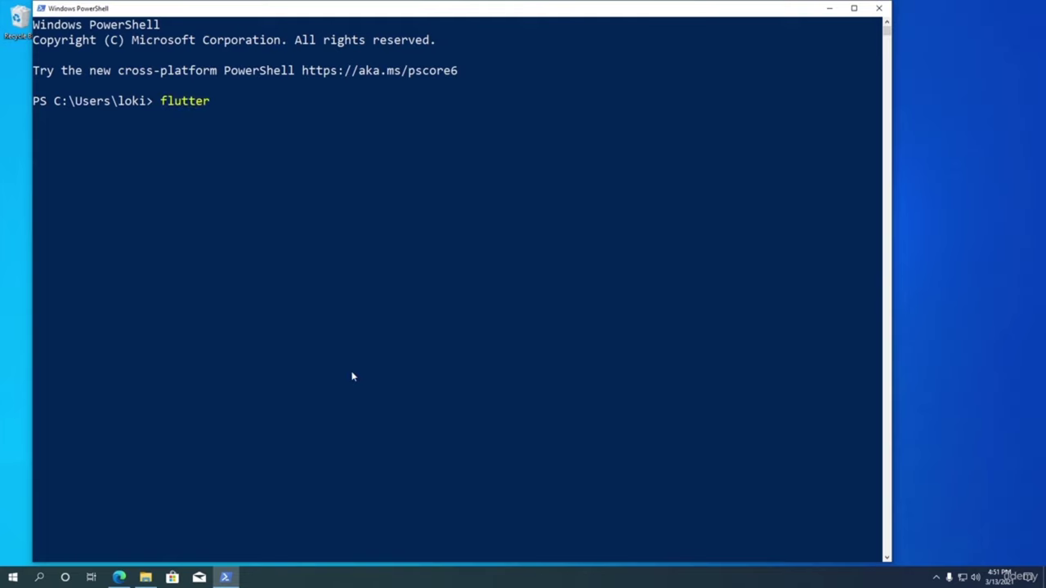
pyautogui.press('Return')
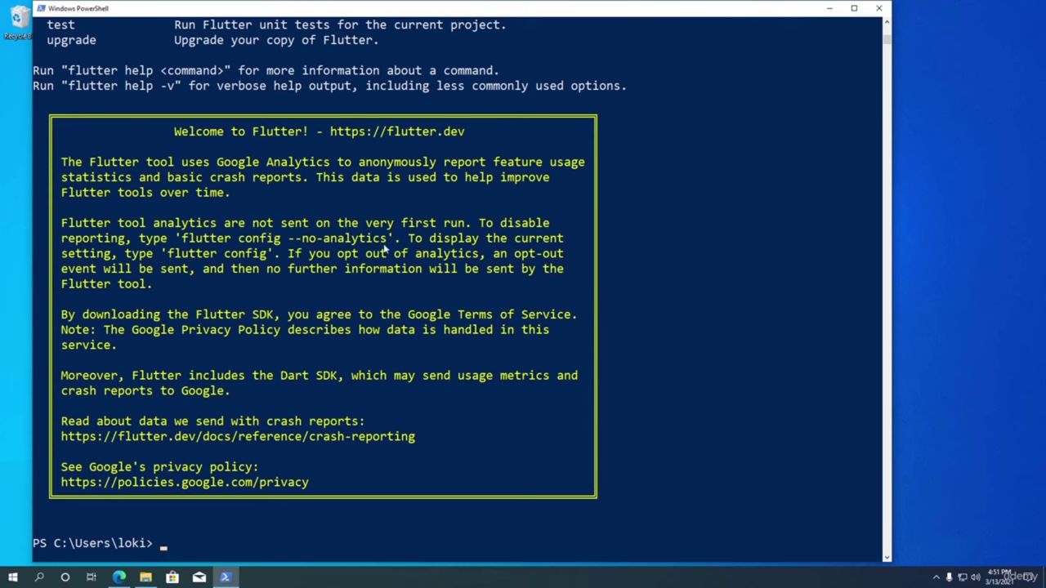
# Step: Read the Run flutter doctor section of the Flutter install page in the browser, and run flutter doctor in PowerShell
pyautogui.click(120, 577)
pyautogui.scroll(-6, 401, 302)
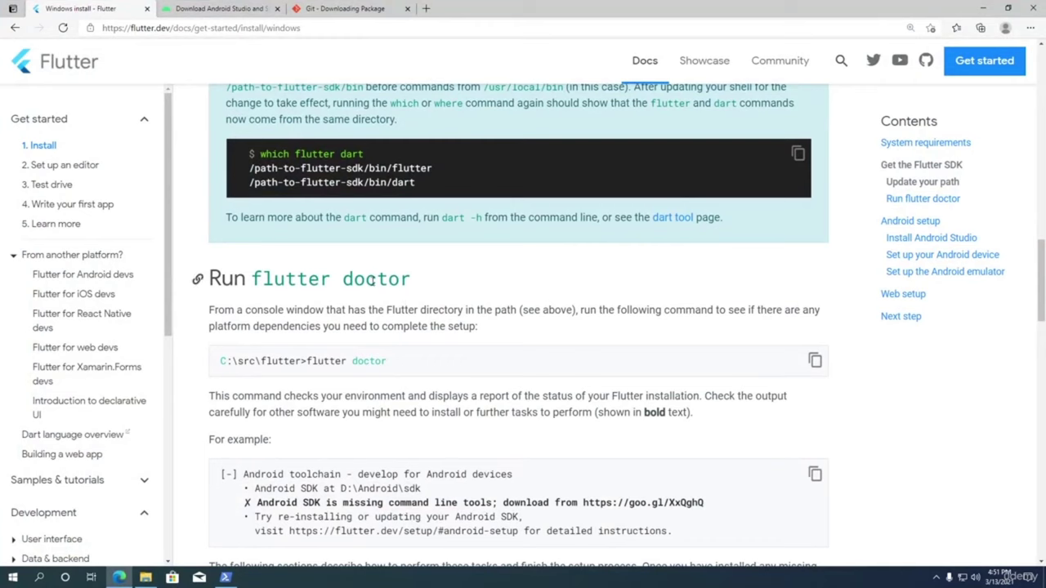
pyautogui.scroll(-1, 371, 282)
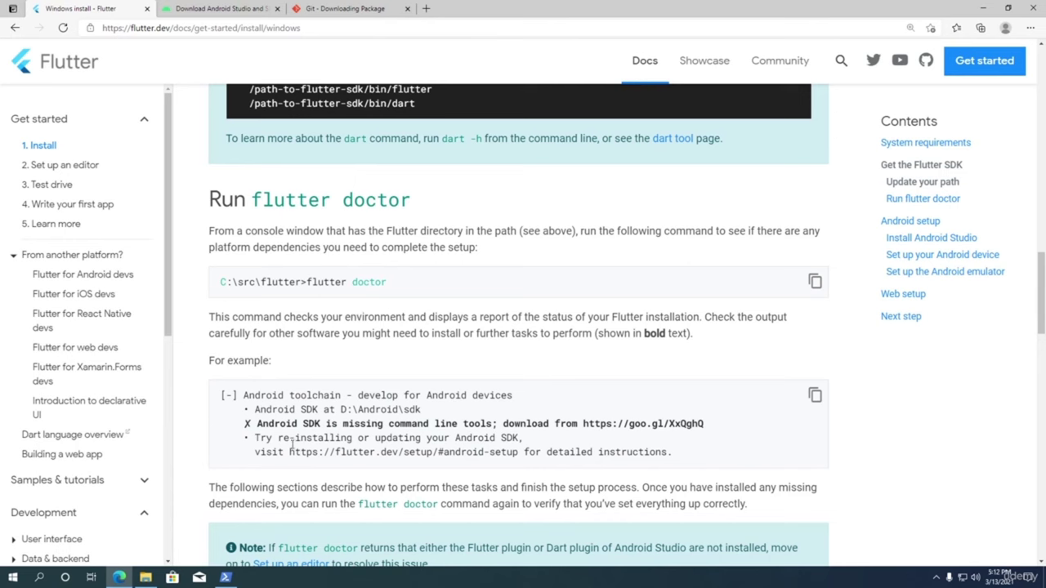
pyautogui.click(227, 577)
pyautogui.scroll(-10, 490, 332)
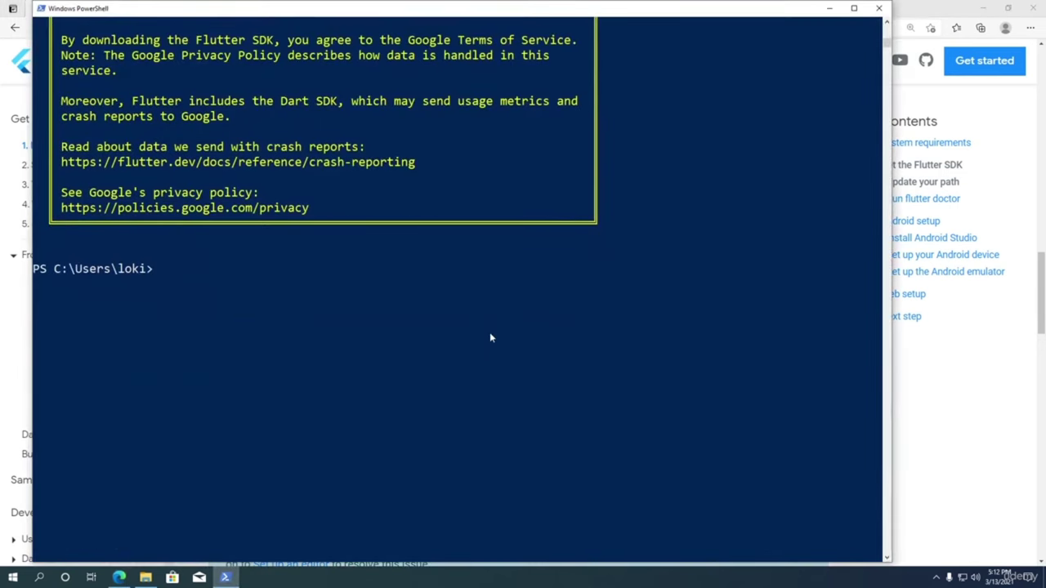
pyautogui.scroll(-1, 490, 335)
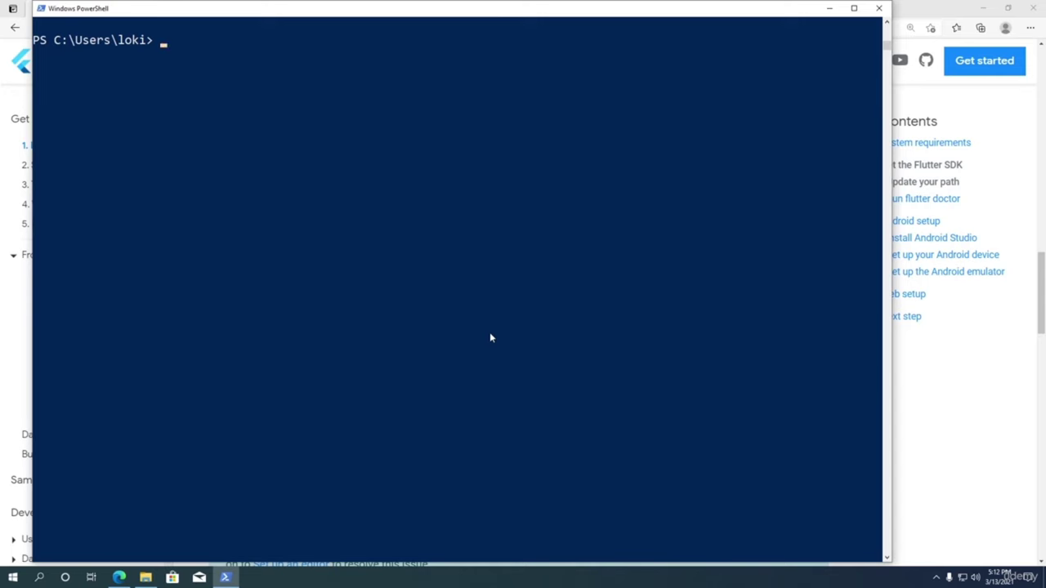
pyautogui.write('flutter doctor')
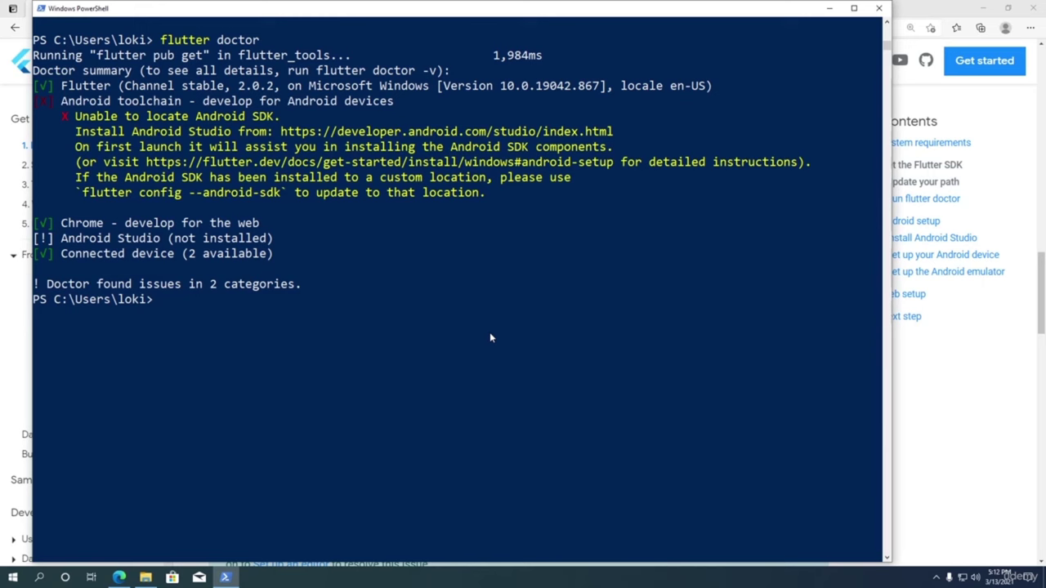
# Step: Minimize PowerShell and the browser, launch the android-studio-ide-201.7042882-windows installer from Downloads, and allow it to make changes
pyautogui.click(830, 8)
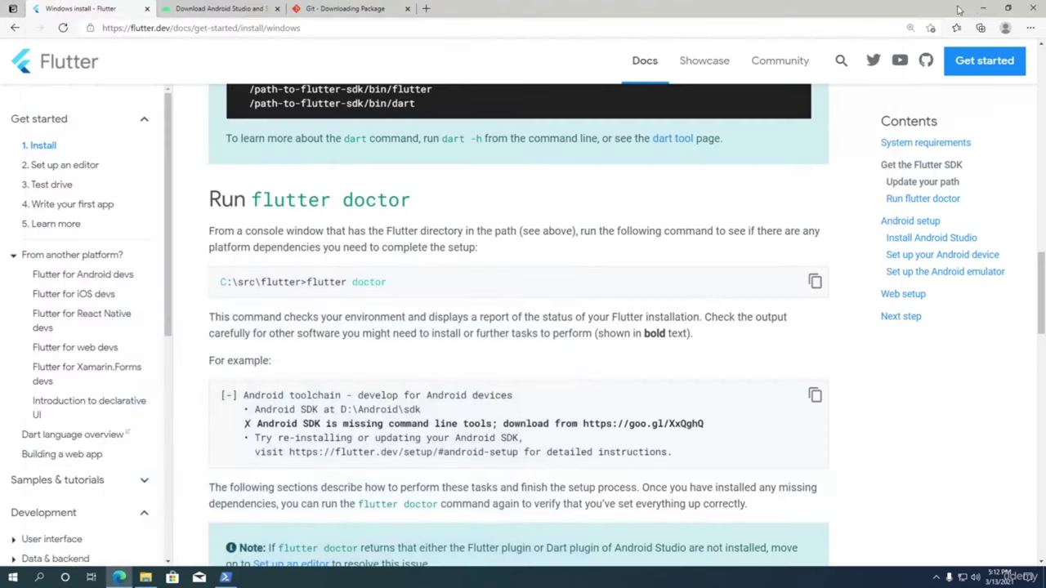
pyautogui.click(984, 8)
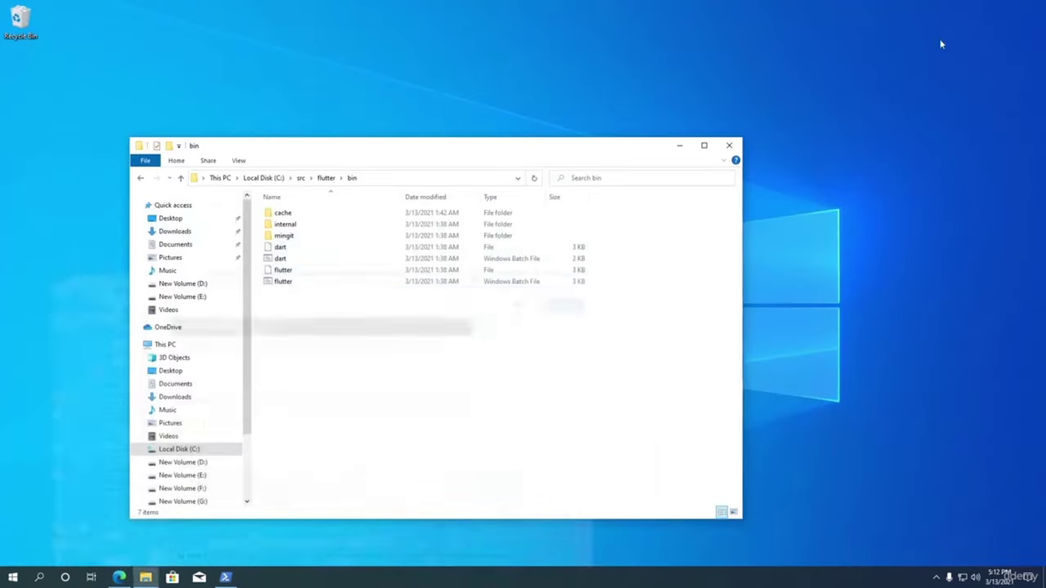
pyautogui.click(188, 234)
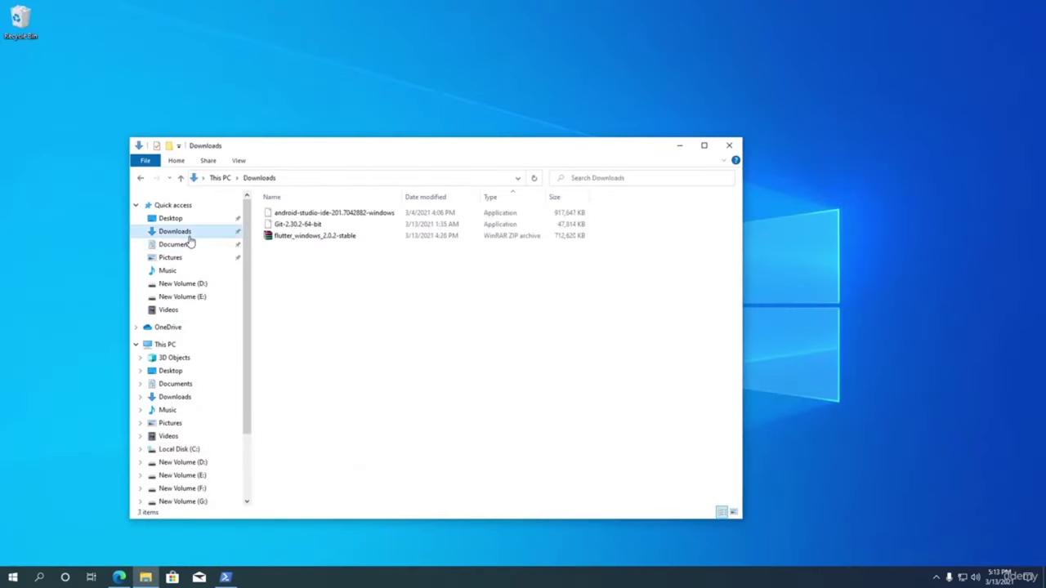
pyautogui.click(326, 216)
pyautogui.rightClick(326, 219)
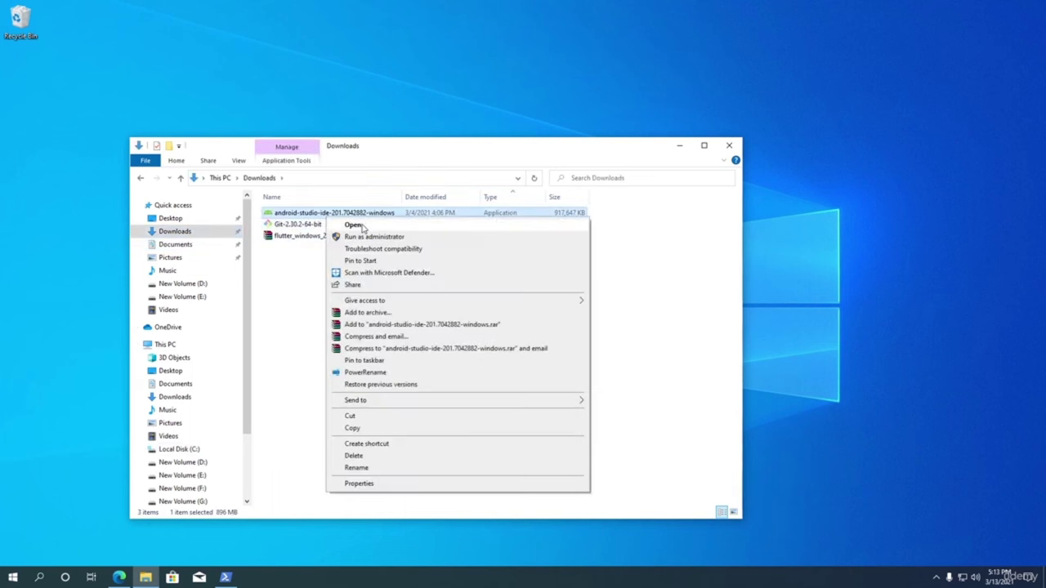
pyautogui.click(363, 226)
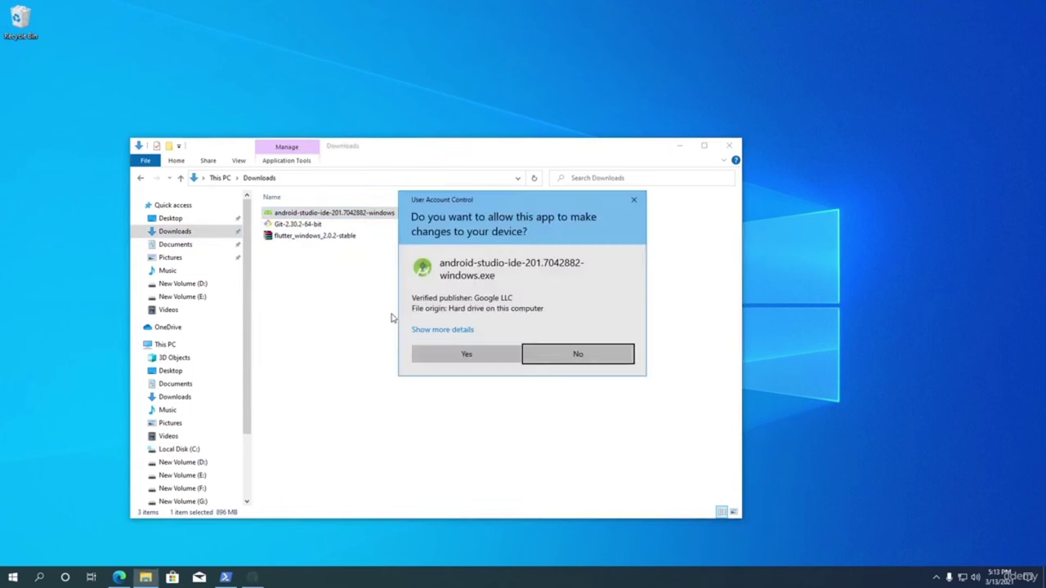
pyautogui.click(466, 356)
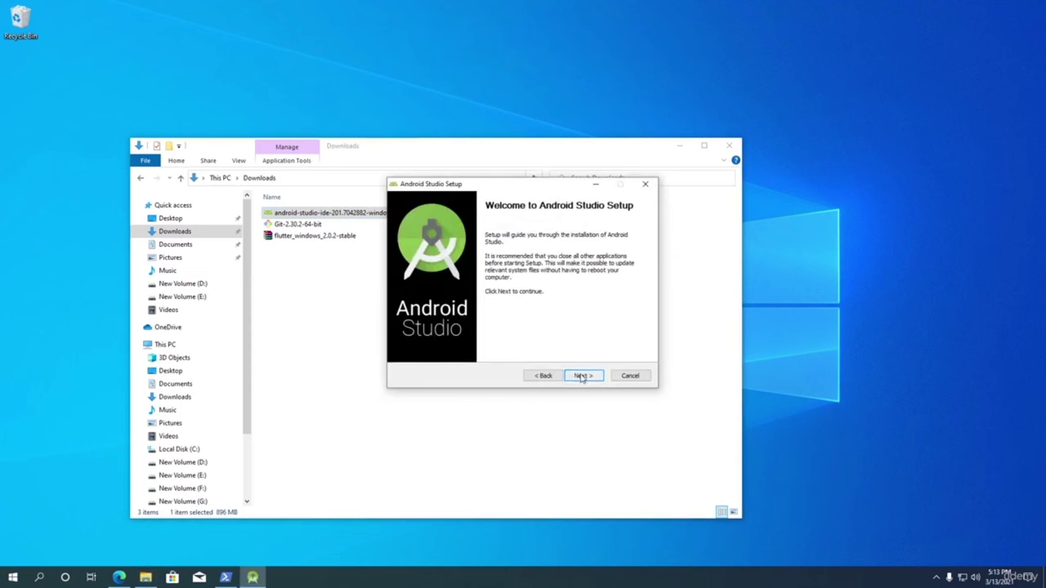
# Step: Install Android Studio with the Android Virtual Device component and default settings, and finish setup with Start Android Studio enabled
pyautogui.click(582, 377)
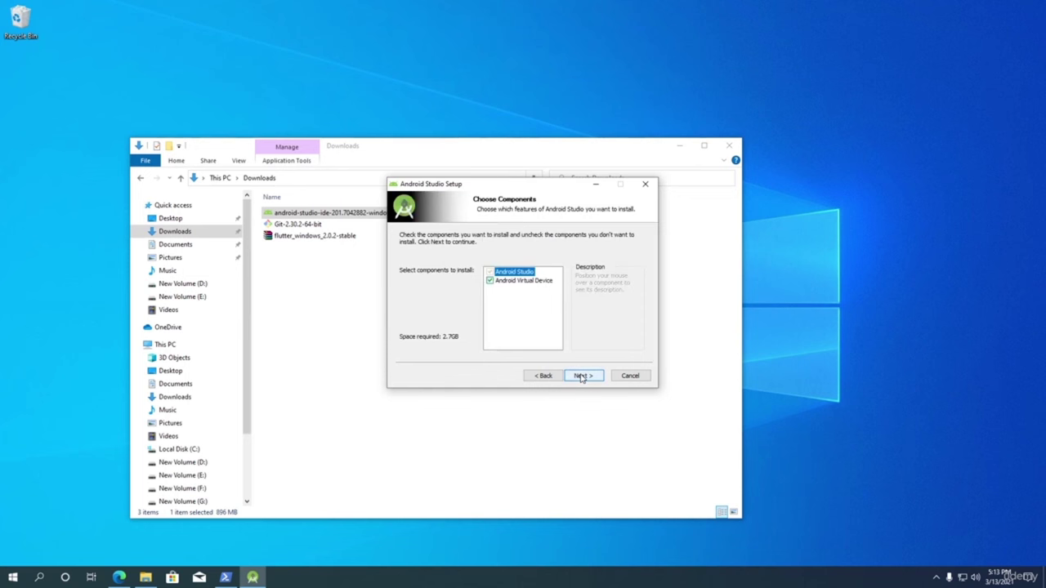
pyautogui.click(581, 376)
pyautogui.click(591, 375)
pyautogui.click(585, 376)
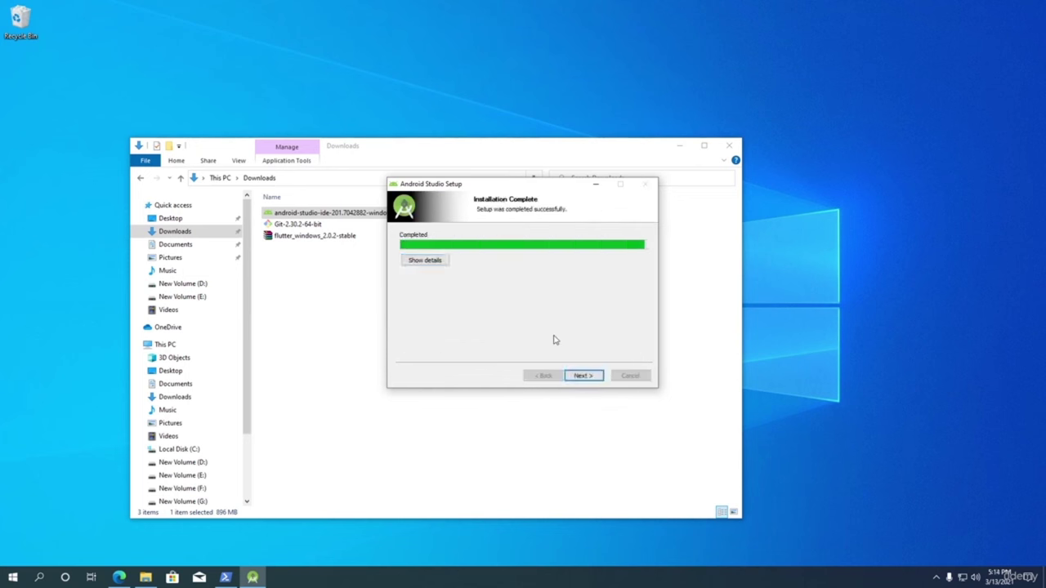
pyautogui.click(580, 375)
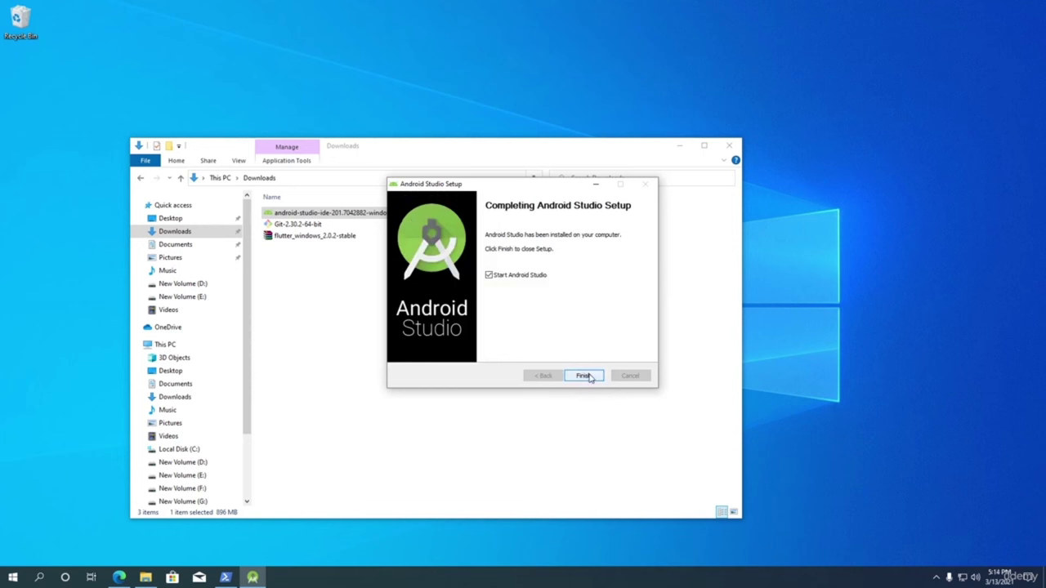
pyautogui.click(588, 376)
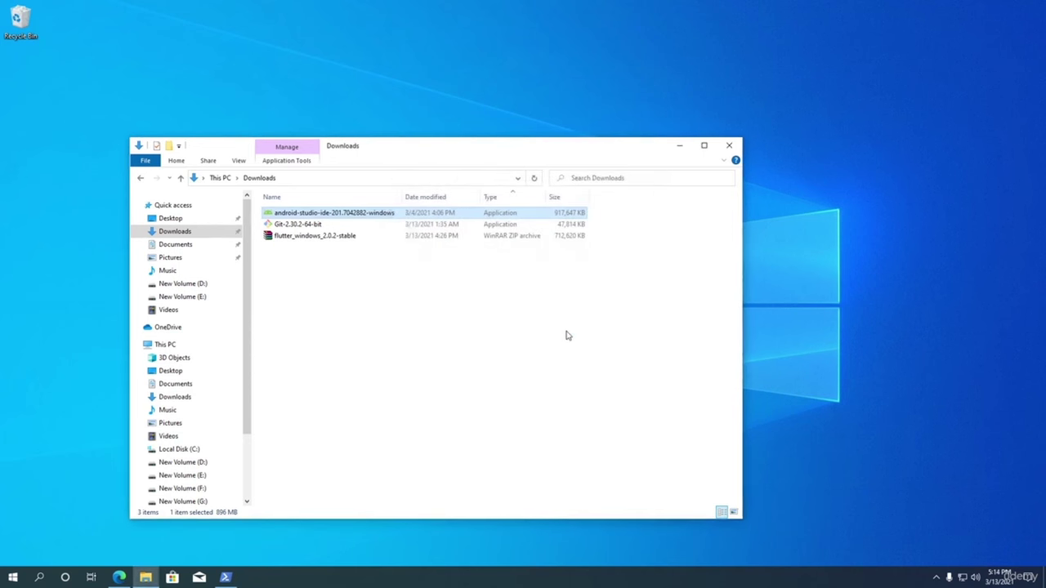
# Step: Minimize File Explorer, choose not to import Android Studio settings, and proceed past the setup wizard's welcome page, dismissing the update notice
pyautogui.click(678, 145)
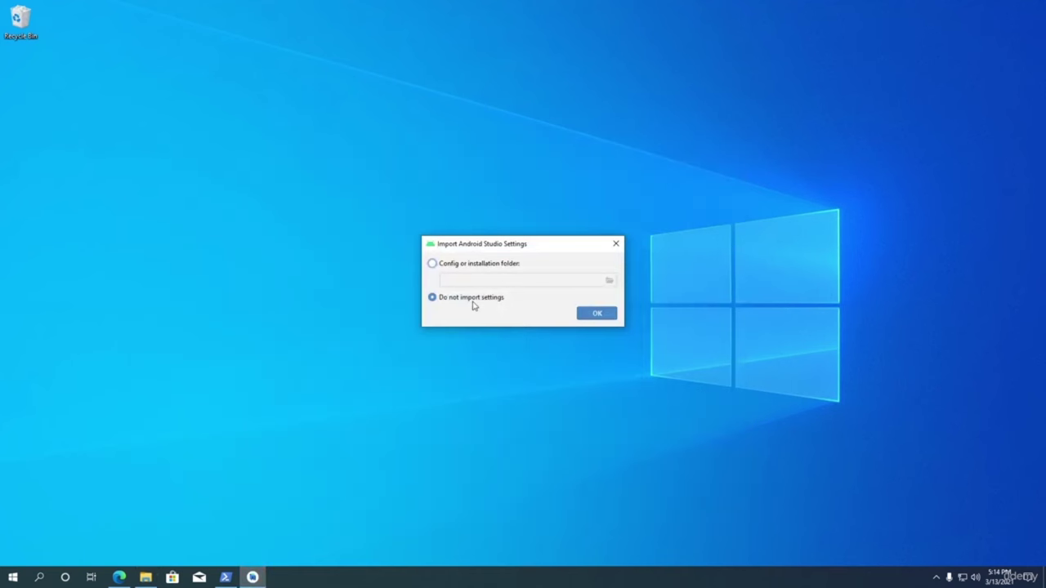
pyautogui.click(597, 315)
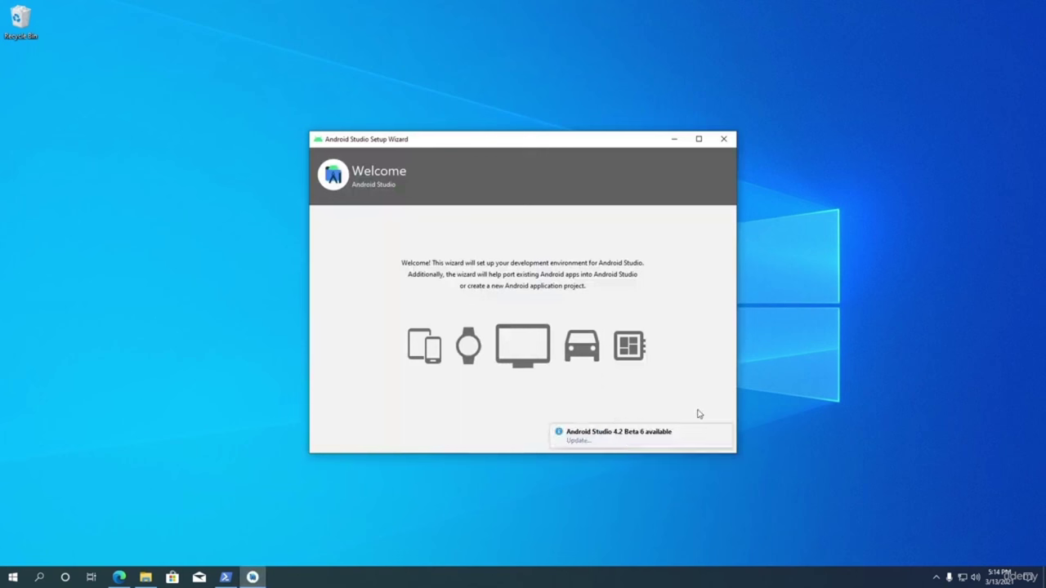
pyautogui.click(725, 434)
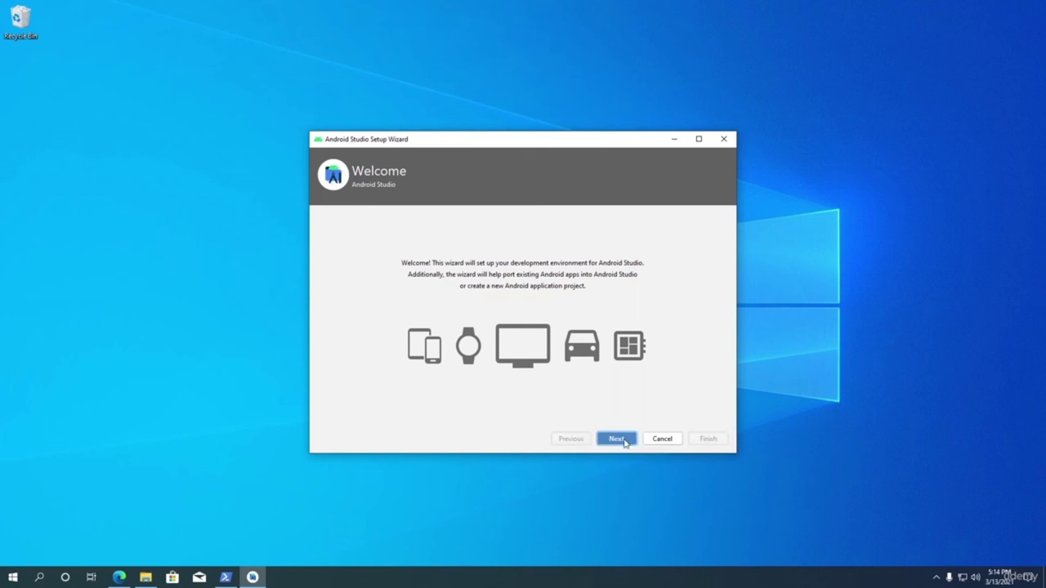
pyautogui.click(618, 441)
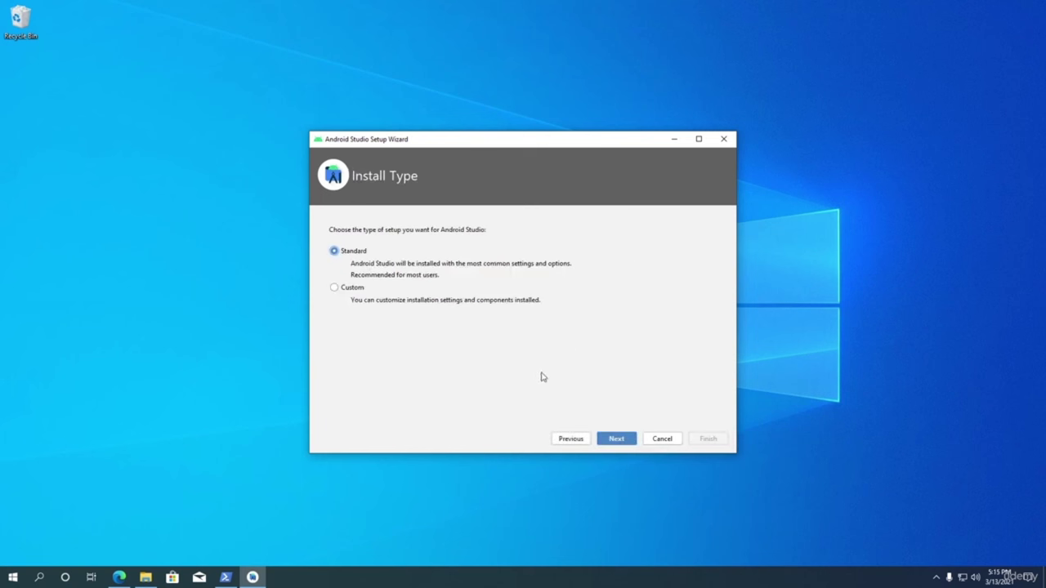
# Step: Choose the Custom install type, keep the default JDK location, and select the Darcula UI theme
pyautogui.click(367, 290)
pyautogui.click(619, 441)
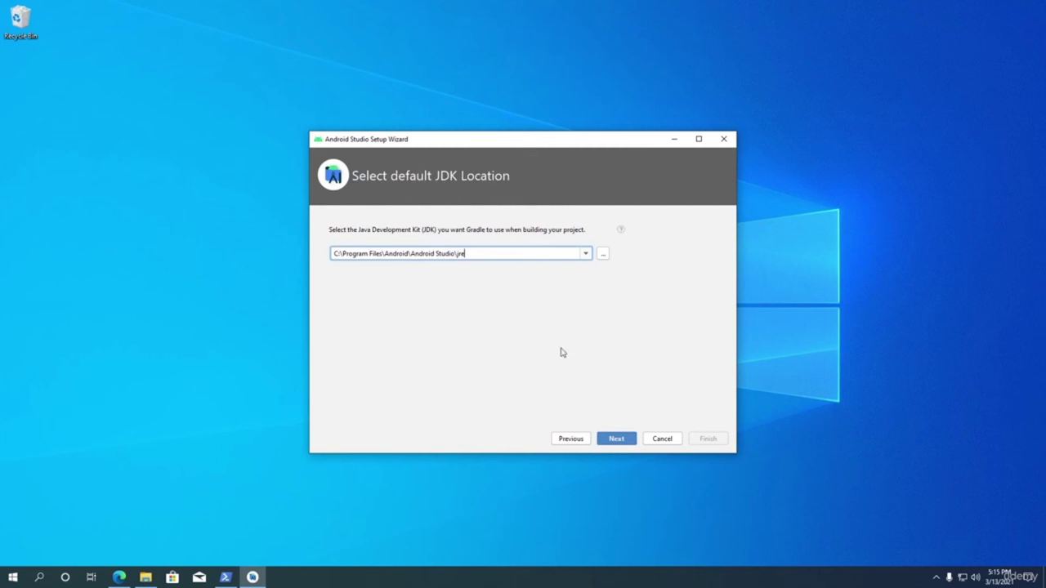
pyautogui.click(625, 440)
pyautogui.click(361, 237)
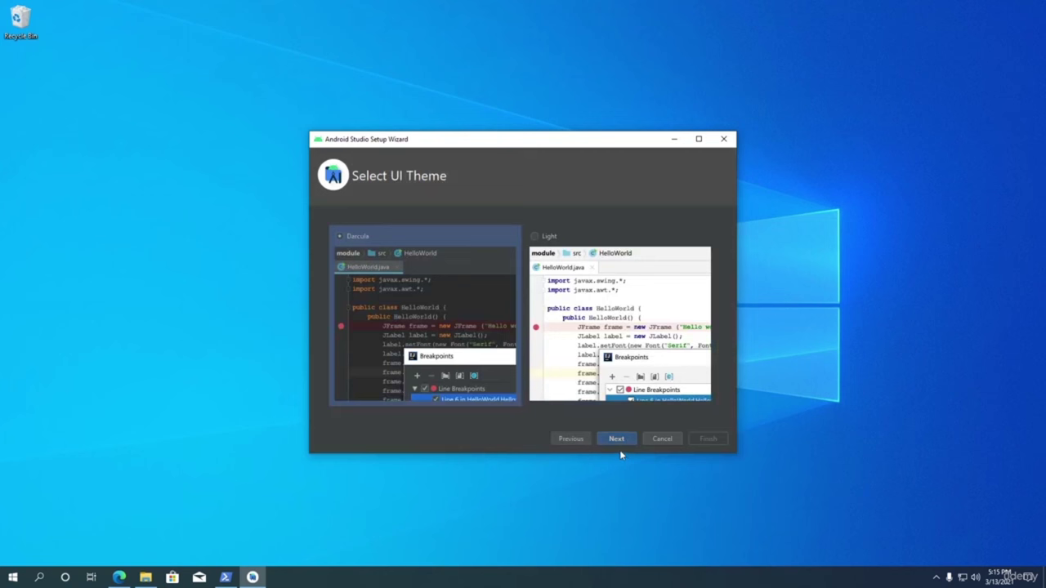
pyautogui.click(619, 440)
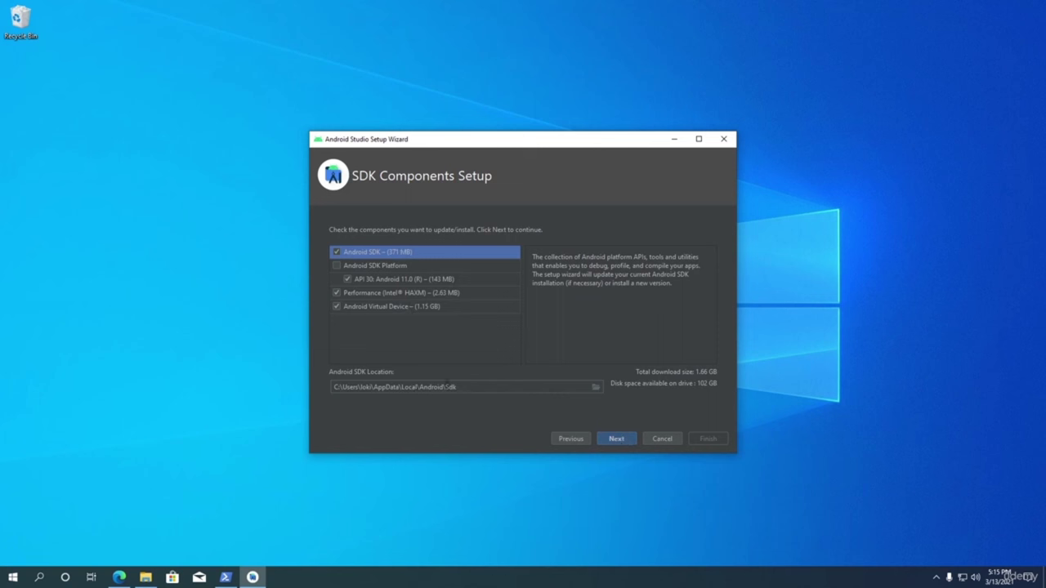
# Step: Accept the selected SDK components and the recommended 2.0 GB emulator RAM, and start the component download
pyautogui.click(618, 439)
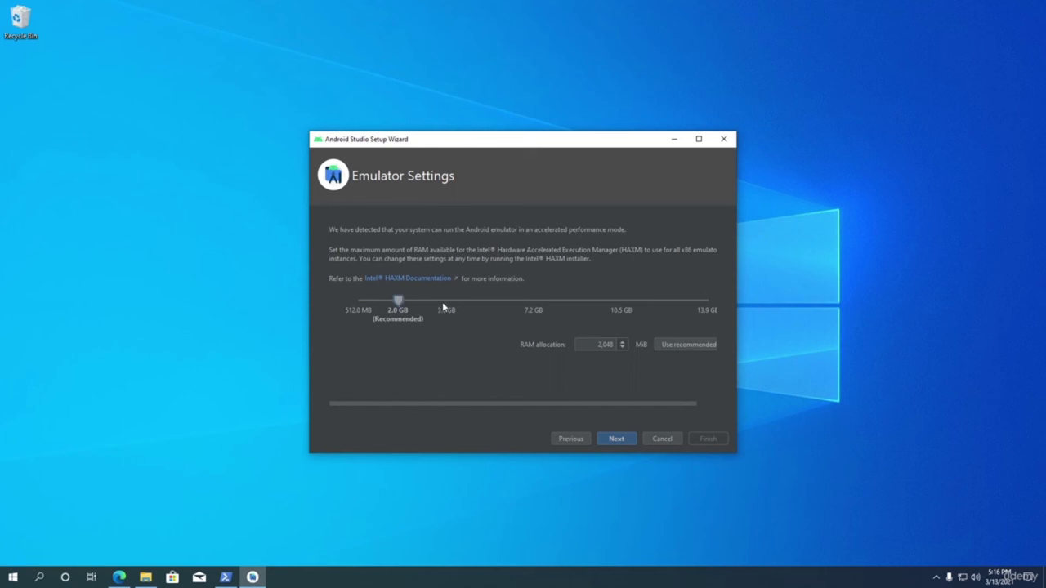
pyautogui.click(618, 439)
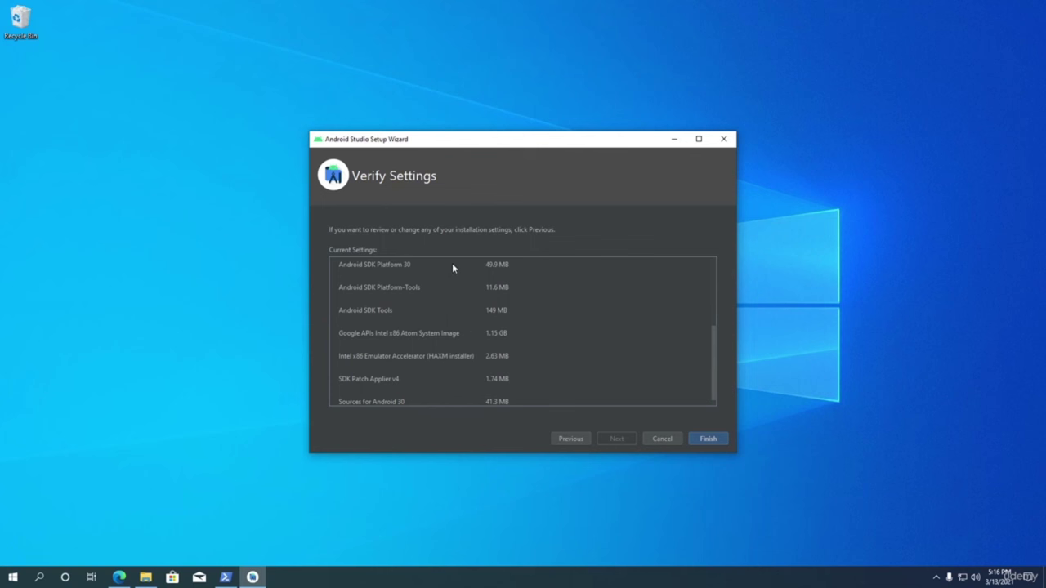
pyautogui.click(705, 438)
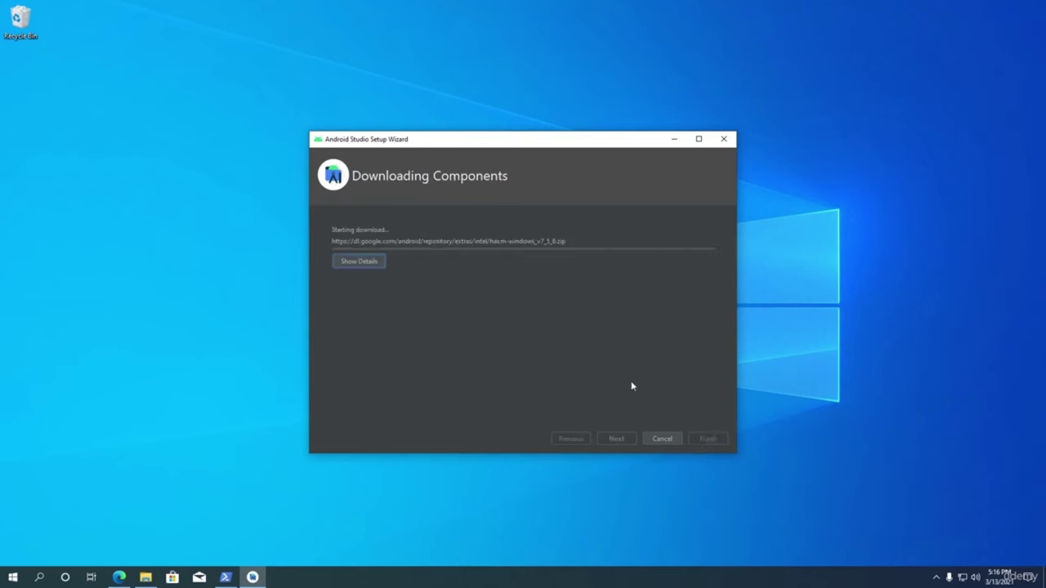
# Step: Show the download details, allow Windows Command Processor to make changes for the Intel HAXM installer, and finish the setup wizard
pyautogui.click(361, 265)
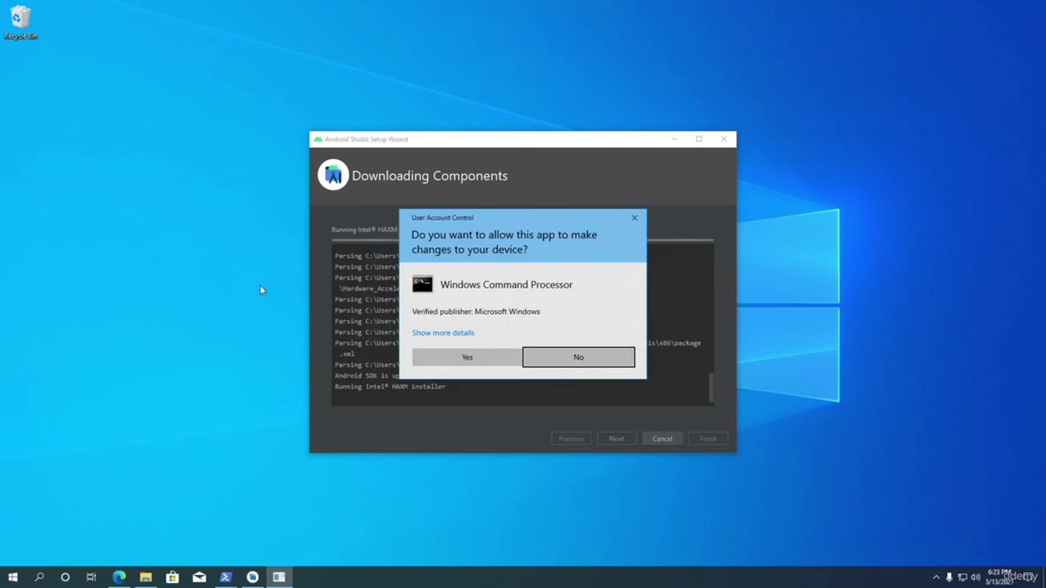
pyautogui.click(467, 360)
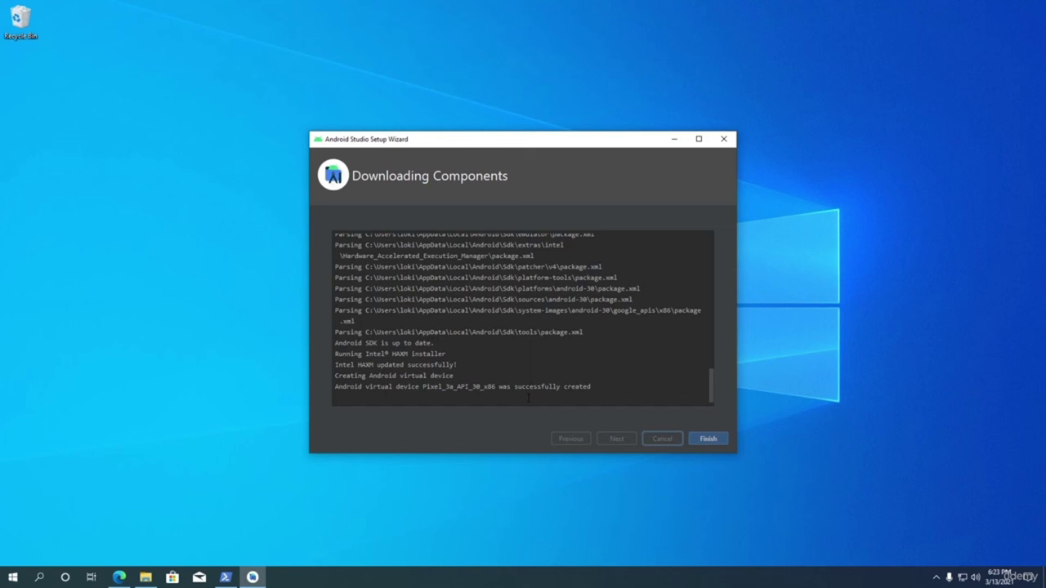
pyautogui.click(708, 439)
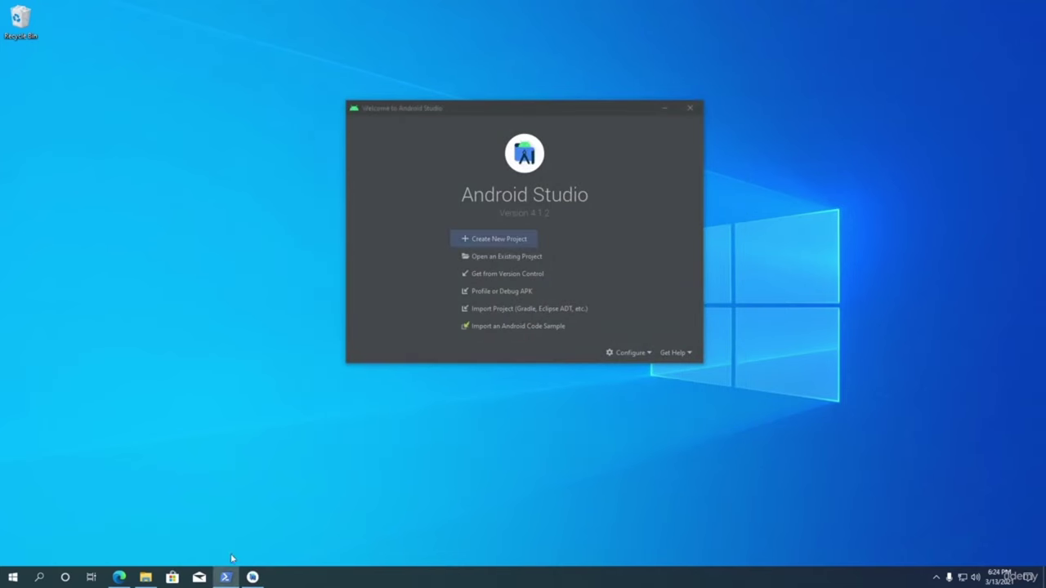
# Step: Switch to PowerShell and run flutter doctor again to recheck the installation
pyautogui.click(226, 577)
pyautogui.write('flu')
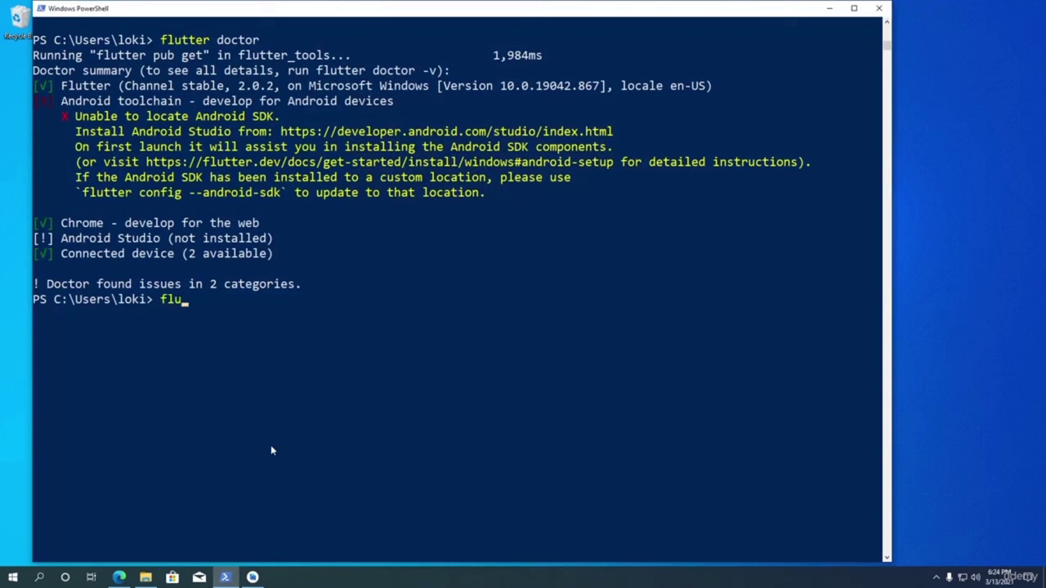
pyautogui.write('tter doctor')
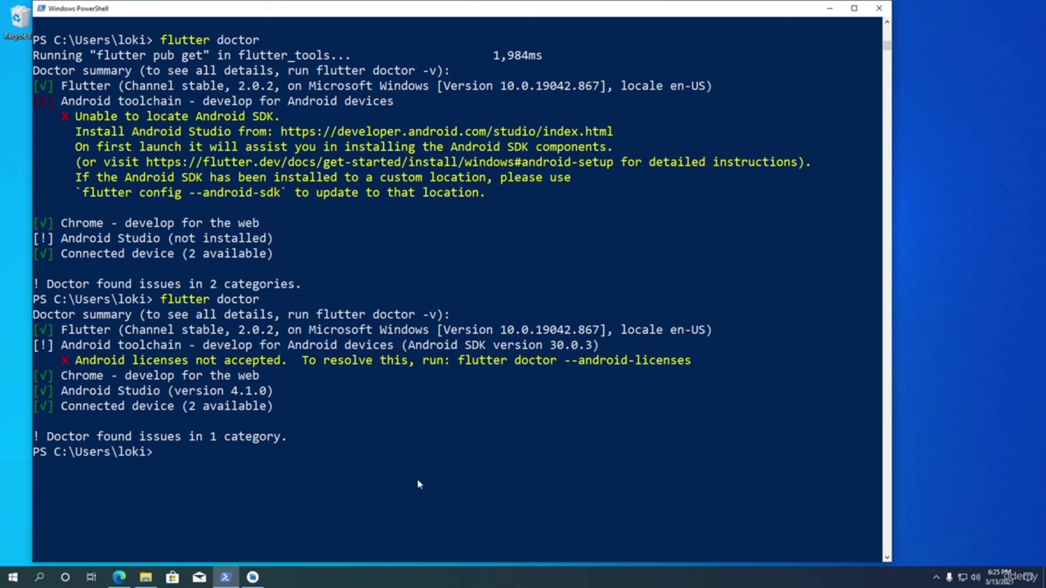
# Step: Run flutter doctor --android-licenses and agree to review the licenses that have not been accepted
pyautogui.write('flutter doctor --android')
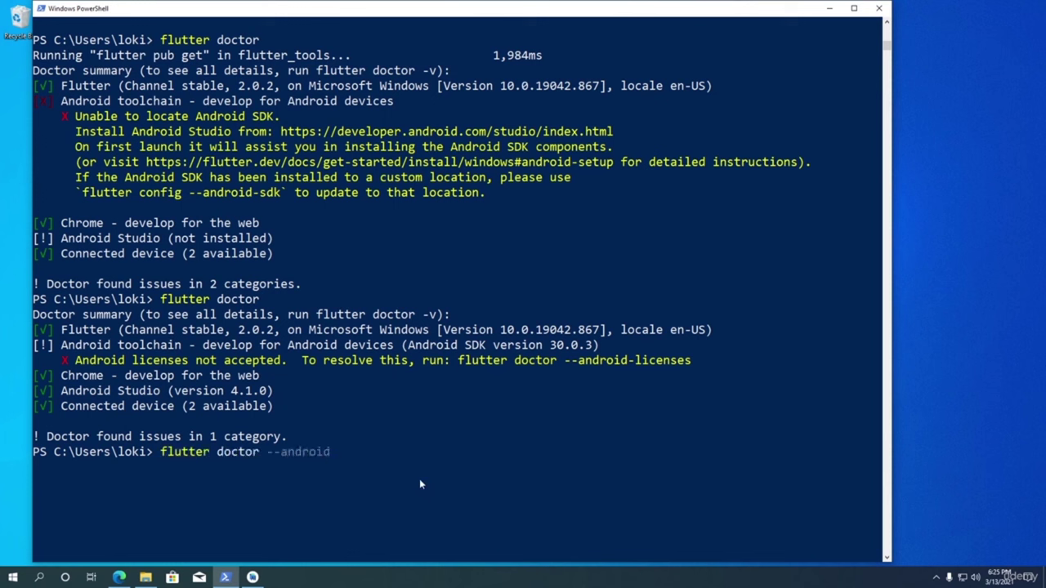
pyautogui.write('-licenses')
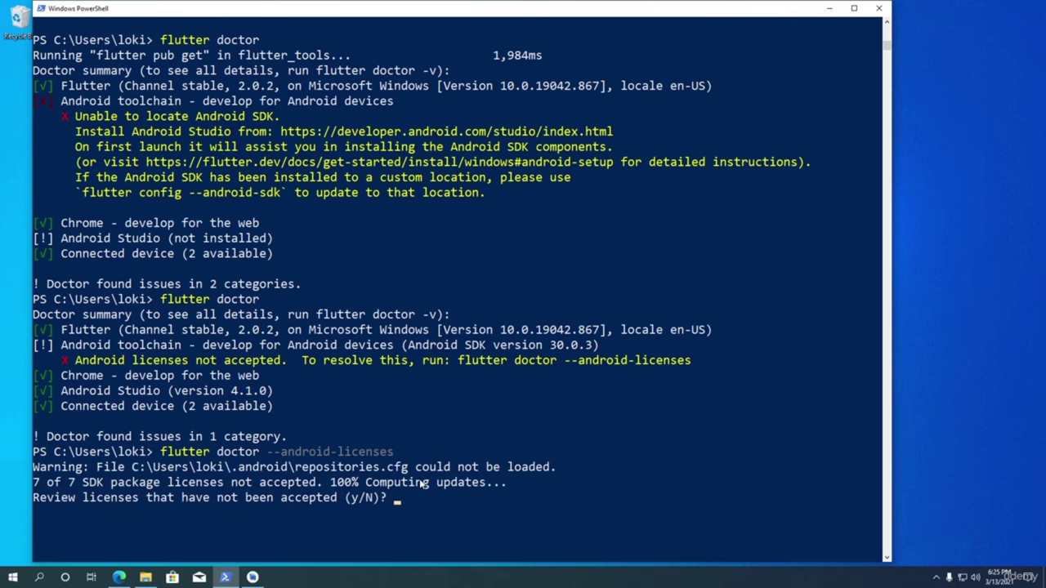
pyautogui.write('y')
pyautogui.press('Return')
# Step: Accept each of the remaining Android SDK package licenses by answering y to every acceptance prompt
pyautogui.write('y')
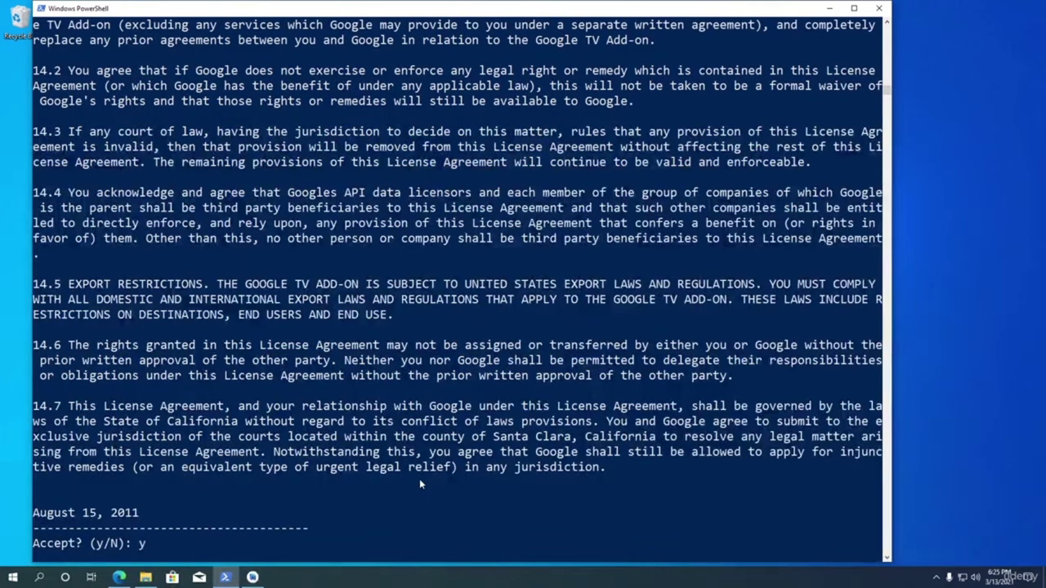
pyautogui.press('Return')
pyautogui.write('y')
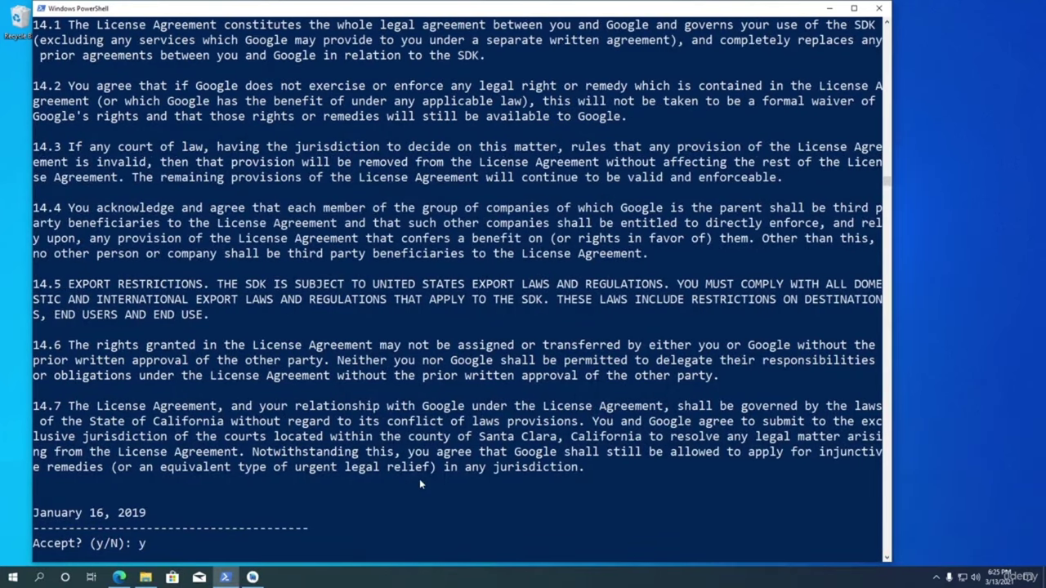
pyautogui.press('Return')
pyautogui.write('y')
pyautogui.press('Return')
pyautogui.write('y')
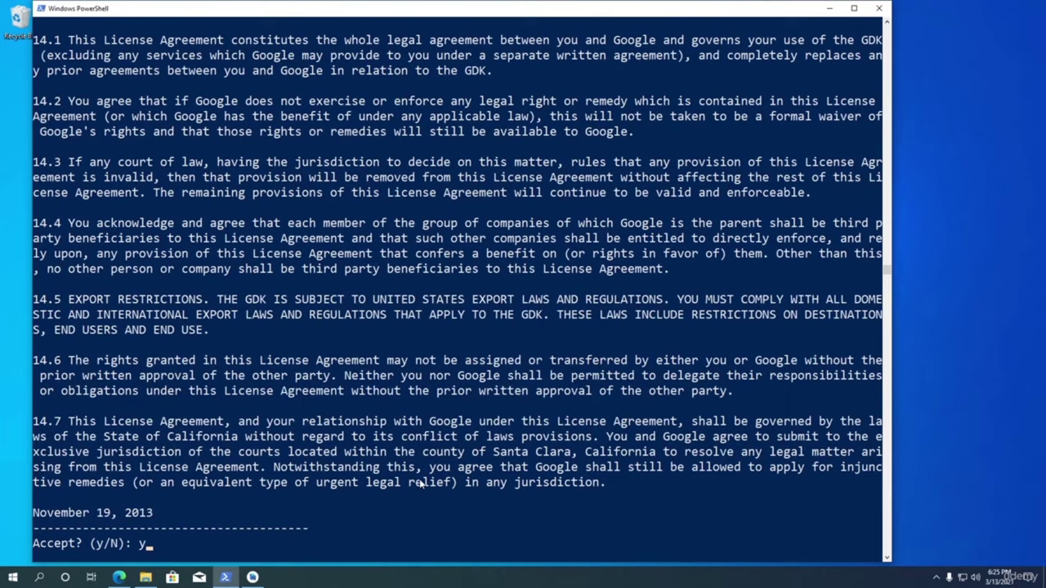
pyautogui.press('Return')
pyautogui.write('y')
pyautogui.press('Return')
pyautogui.write('y')
pyautogui.press('Return')
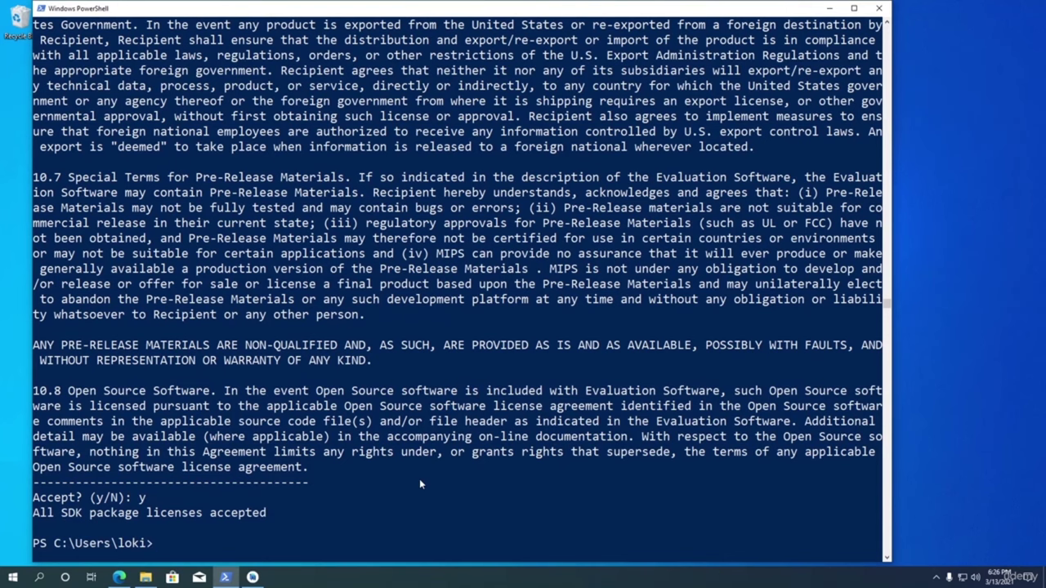
# Step: Run flutter doctor again to verify the setup, and minimize the PowerShell window
pyautogui.write('flutter doctor')
pyautogui.press('Return')
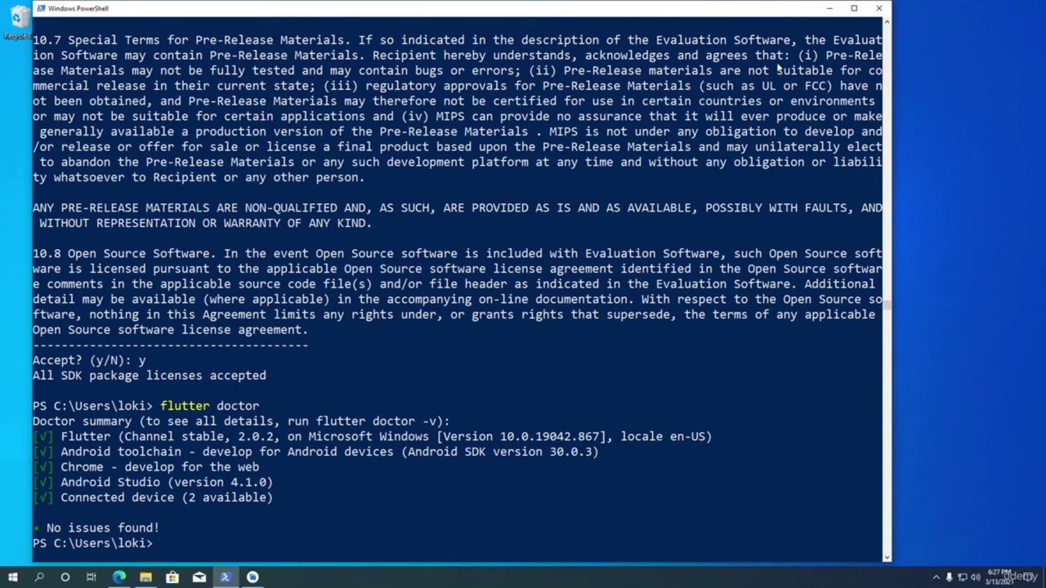
pyautogui.click(829, 8)
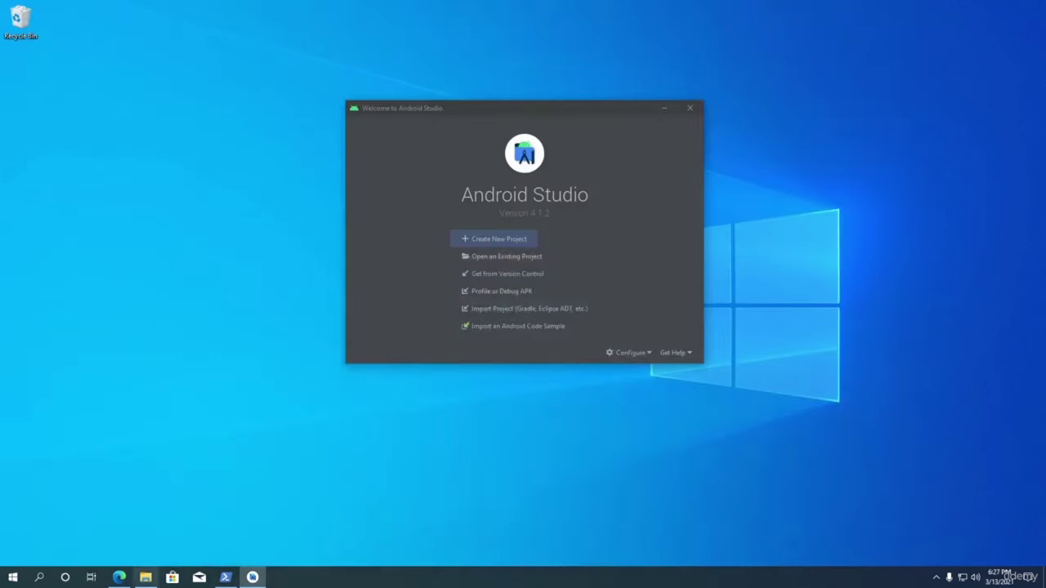
# Step: Switch to the browser, open the Flutter docs page Set up an editor, and show its Visual Studio Code instructions
pyautogui.click(119, 577)
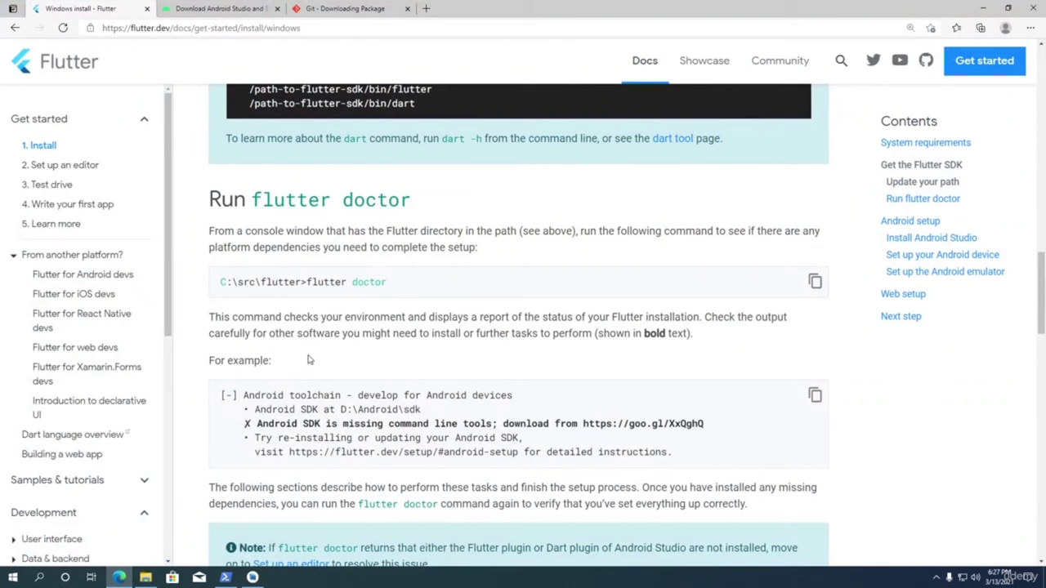
pyautogui.click(890, 320)
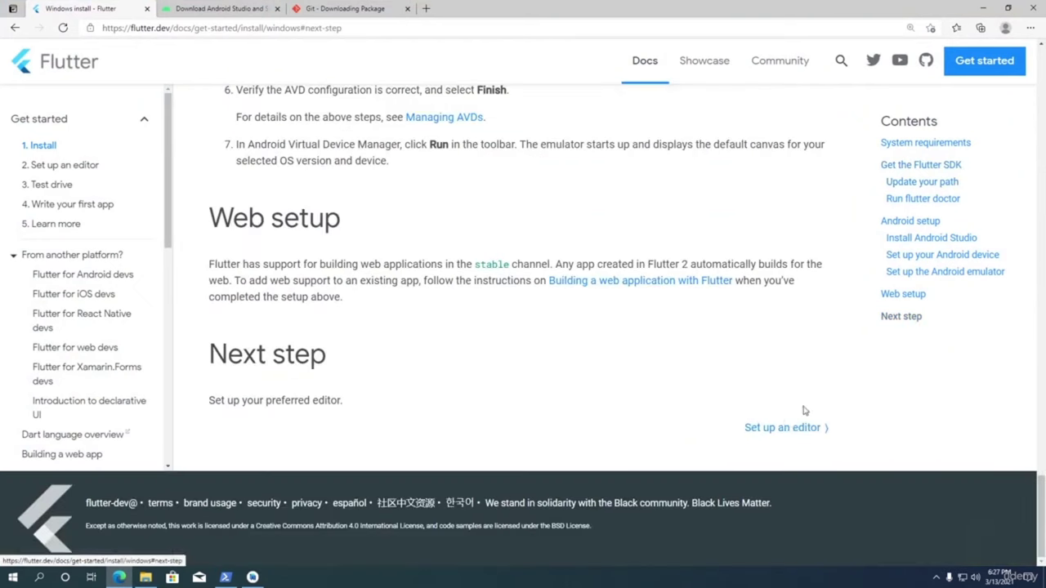
pyautogui.click(781, 428)
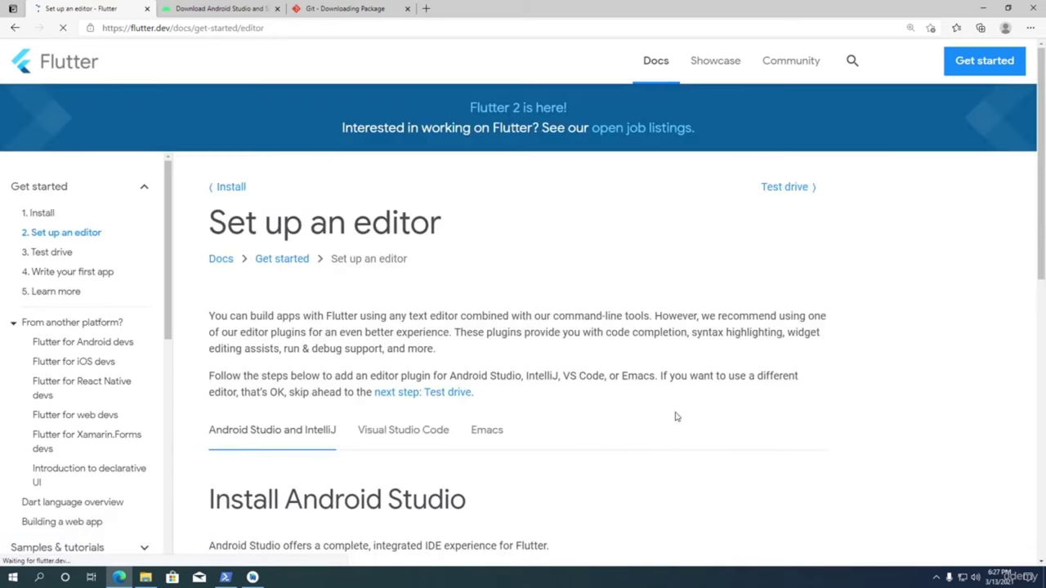
pyautogui.scroll(-2, 630, 413)
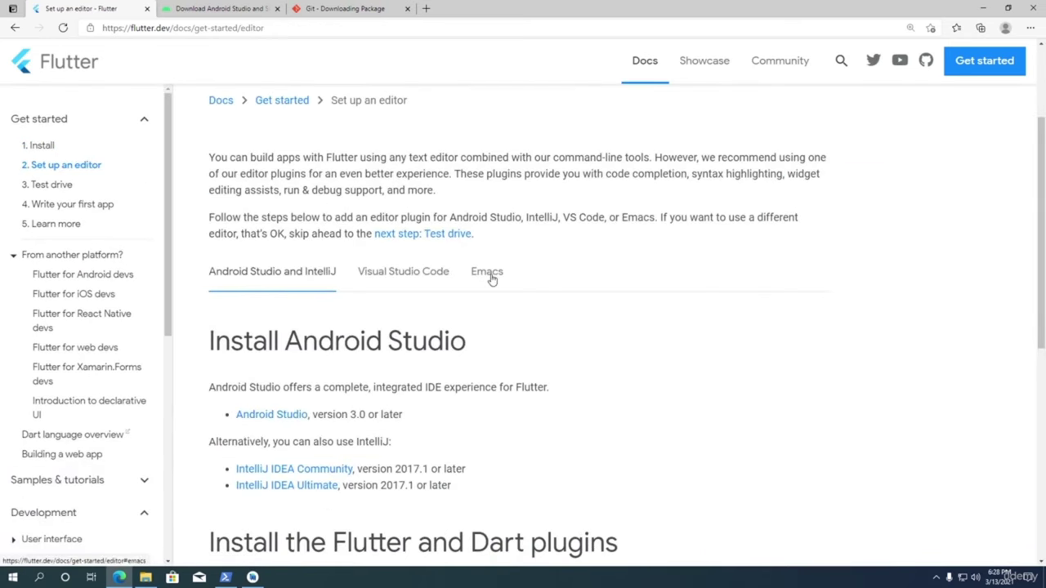
pyautogui.click(402, 273)
pyautogui.scroll(-2, 441, 364)
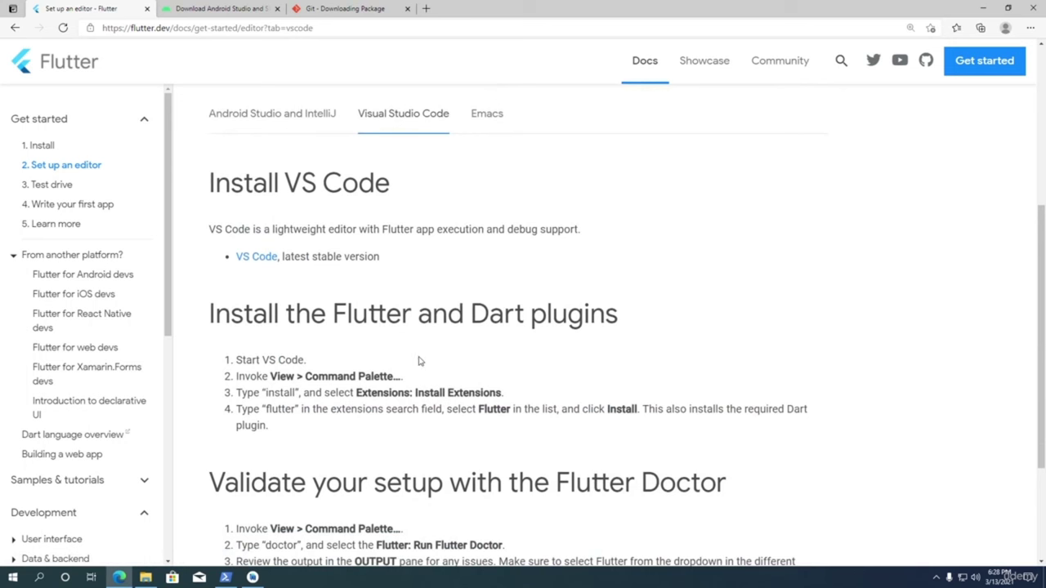
# Step: Open the linked VS Code website in a new tab and download the stable Windows build
pyautogui.rightClick(256, 260)
pyautogui.click(341, 269)
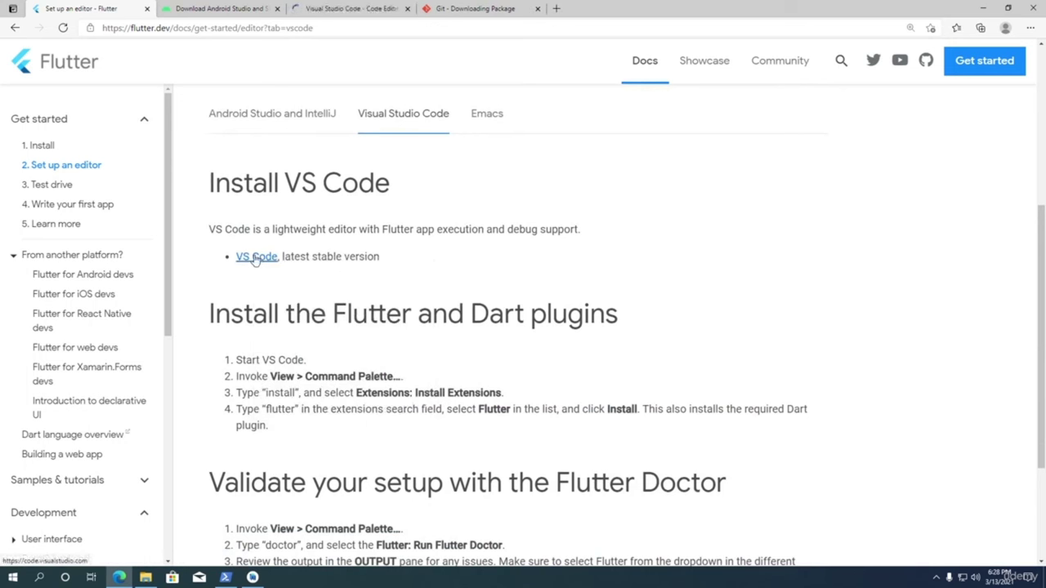
pyautogui.click(344, 9)
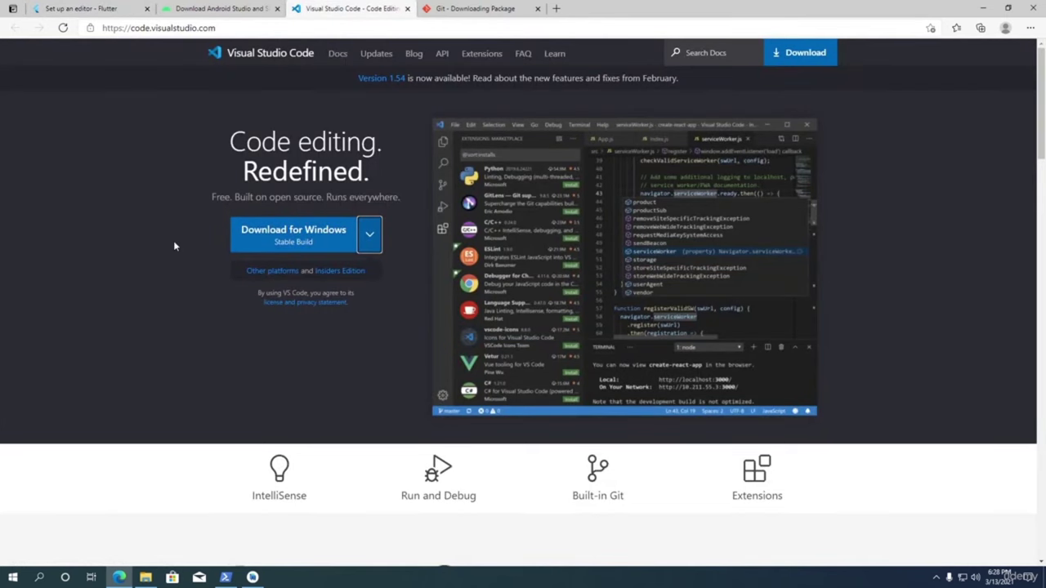
pyautogui.click(326, 244)
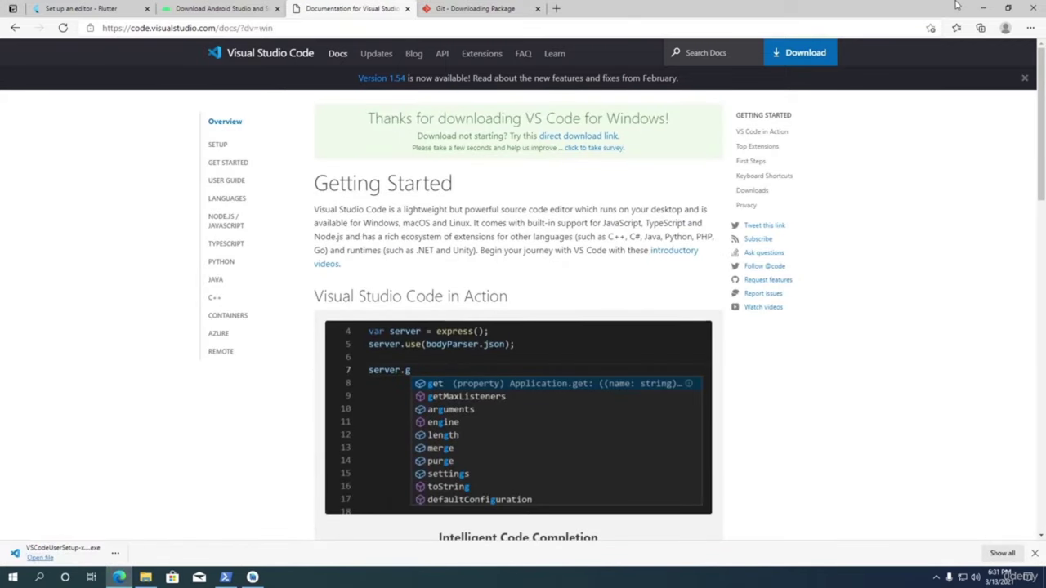
# Step: Minimize the browser, switch to File Explorer, and launch the VSCodeUserSetup-x64-1.54.2 installer from the Downloads folder
pyautogui.click(982, 7)
pyautogui.click(146, 577)
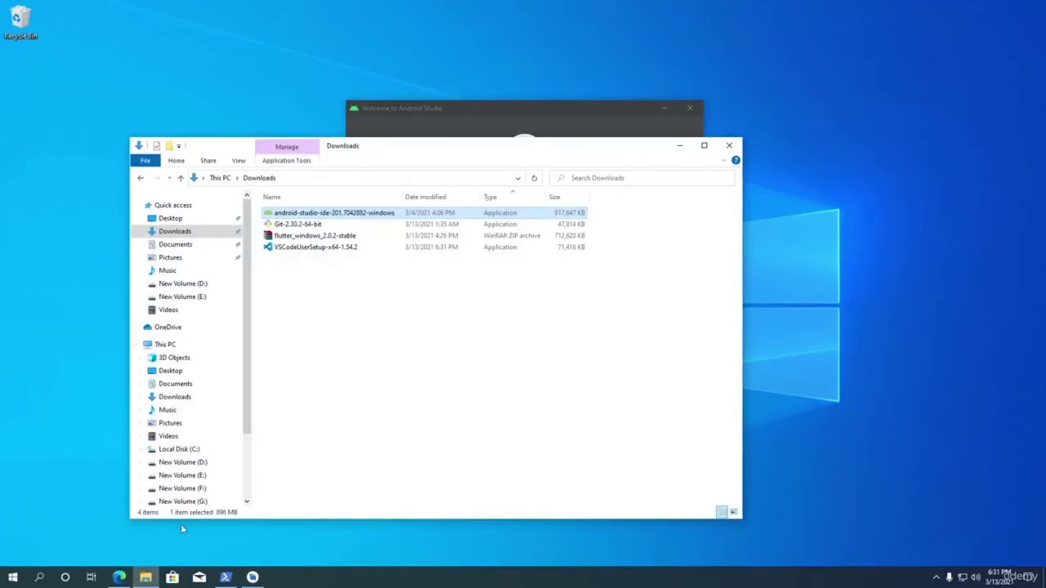
pyautogui.click(314, 247)
pyautogui.rightClick(319, 247)
pyautogui.click(378, 258)
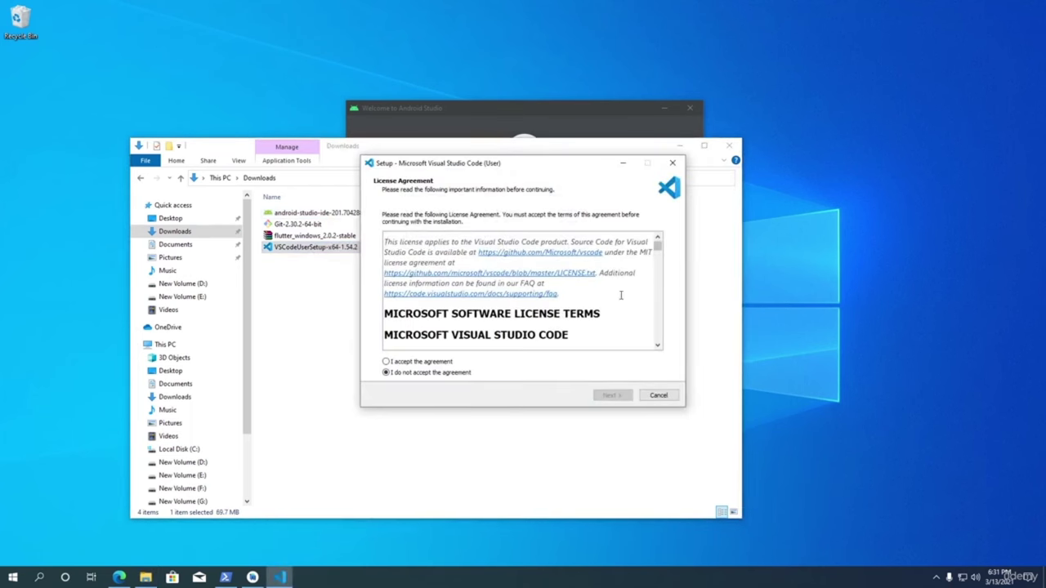
# Step: Accept the VS Code license agreement and keep the default install location and Start Menu folder
pyautogui.click(441, 362)
pyautogui.click(612, 396)
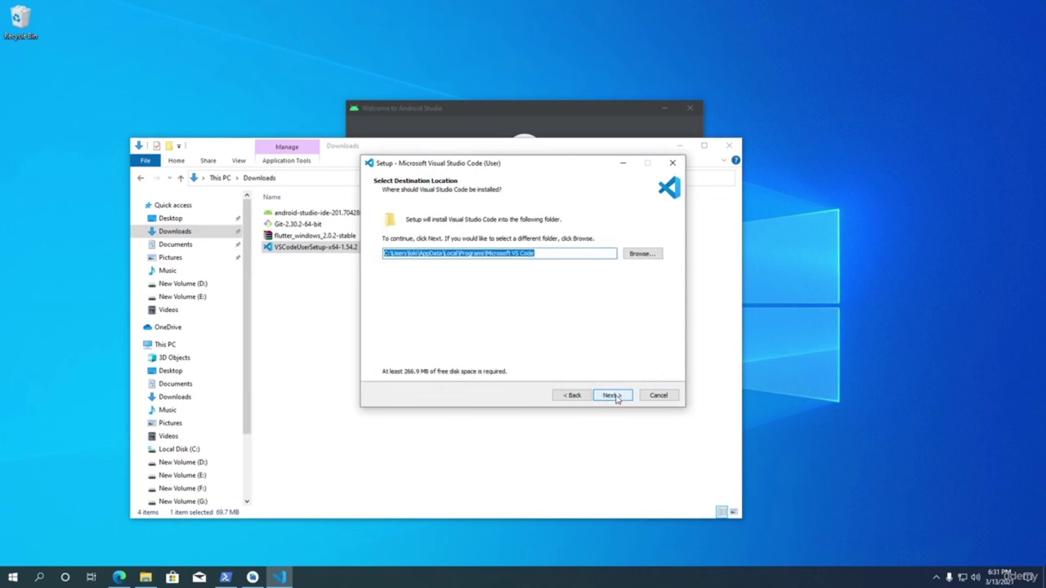
pyautogui.click(613, 395)
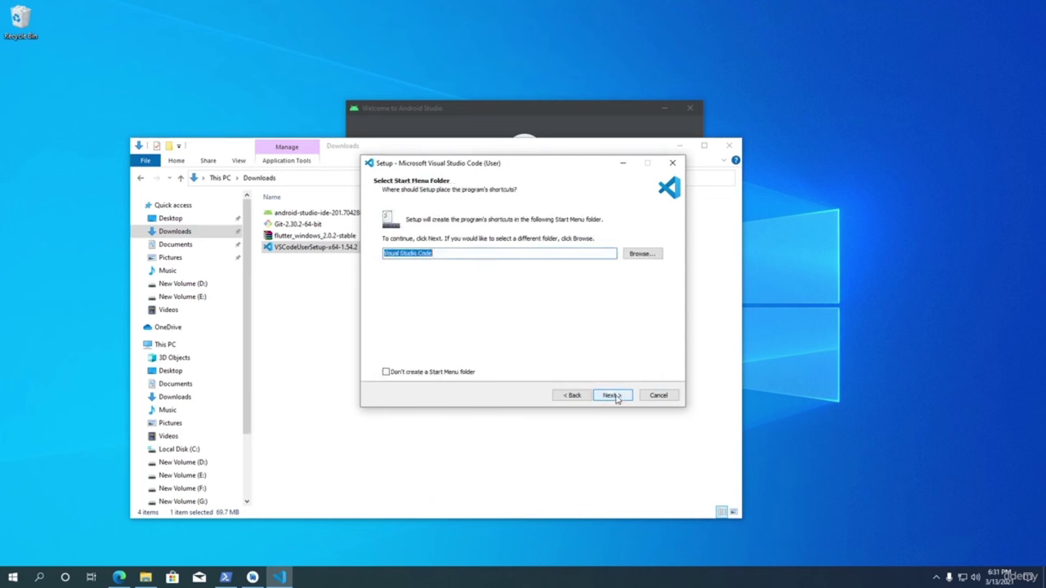
pyautogui.click(617, 398)
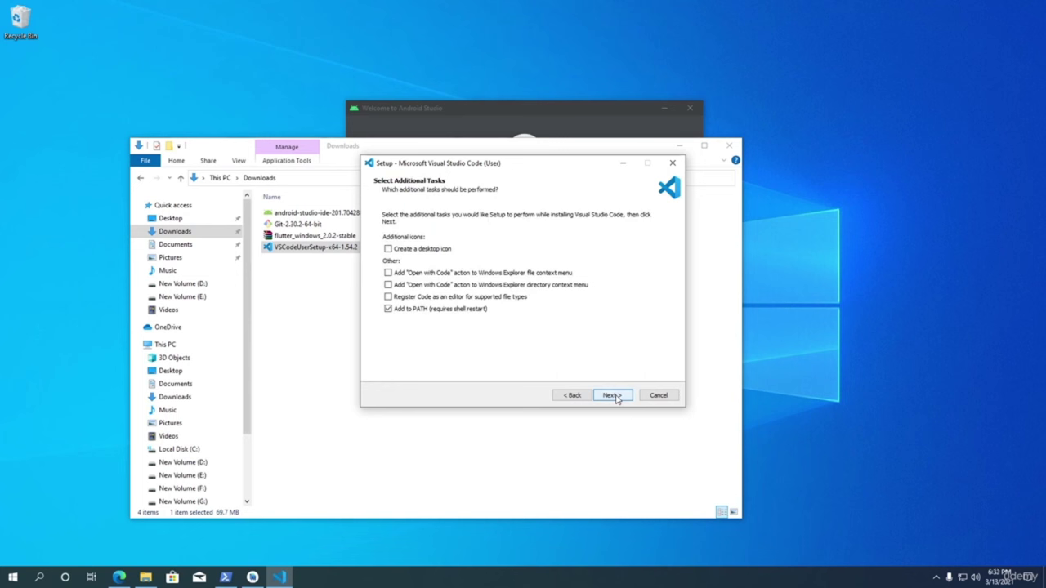
# Step: Register Code as an editor for supported file types, install VS Code, and finish setup with the launch option kept on
pyautogui.click(387, 298)
pyautogui.click(613, 395)
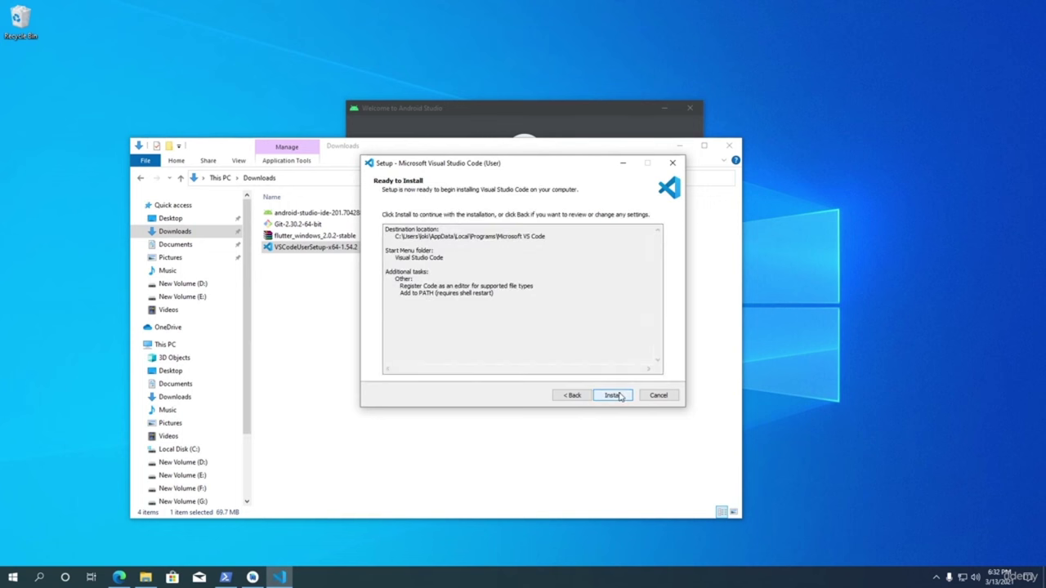
pyautogui.click(619, 397)
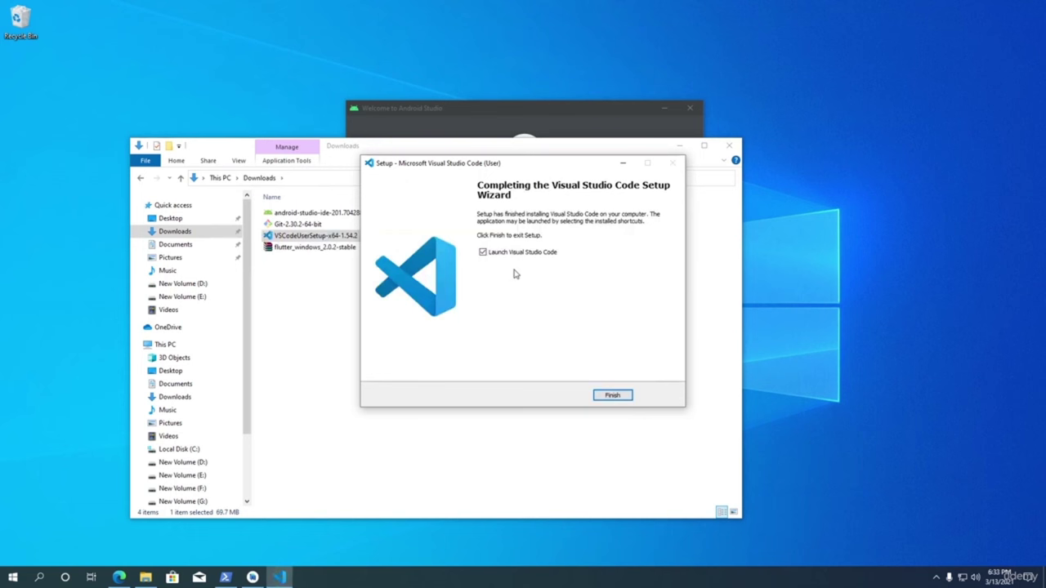
pyautogui.click(614, 396)
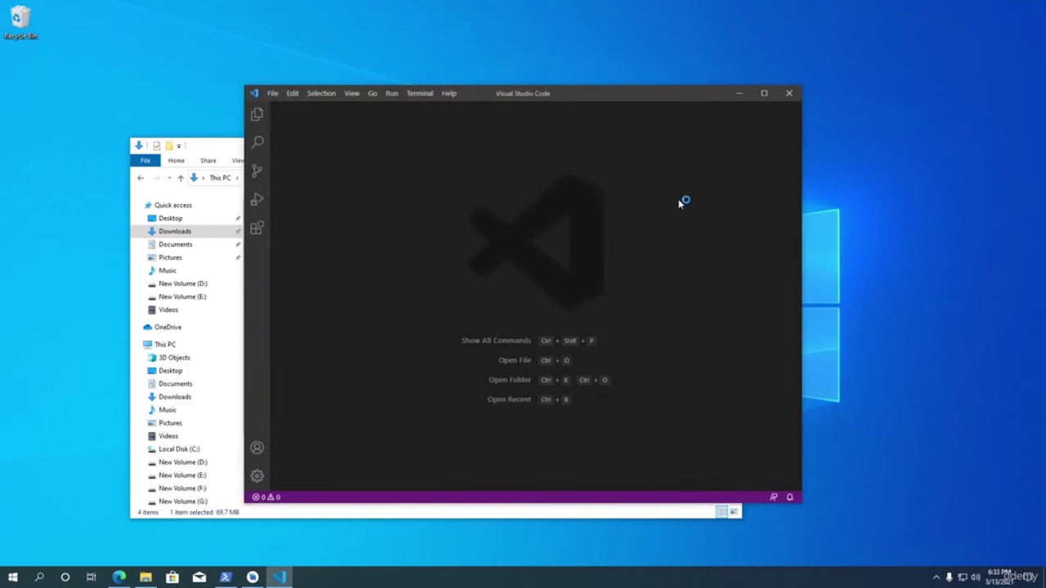
# Step: Maximize the VS Code window, search the extension marketplace for flutter, and install the Flutter extension by Dart Code
pyautogui.click(764, 93)
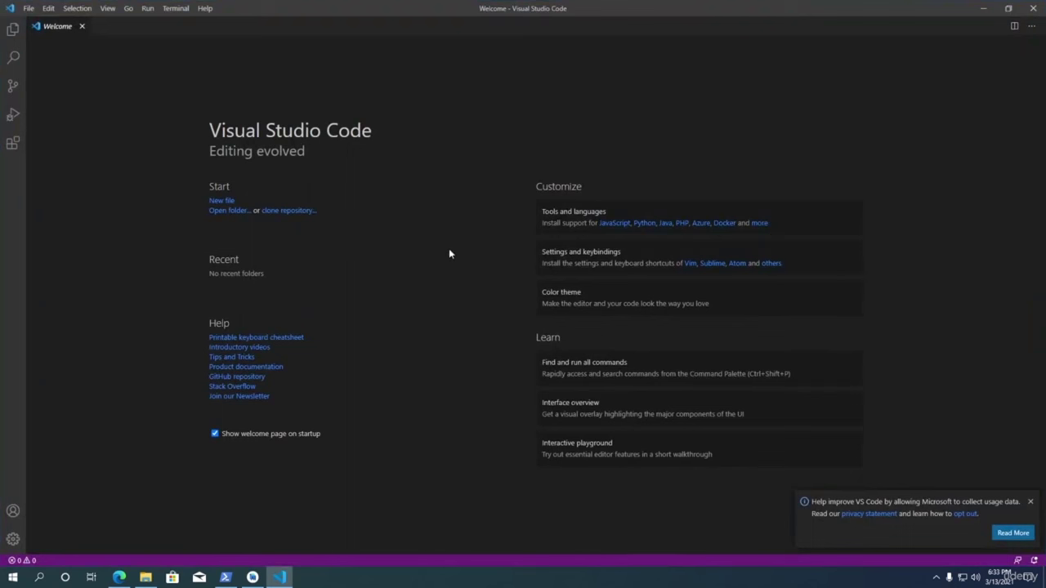
pyautogui.click(12, 143)
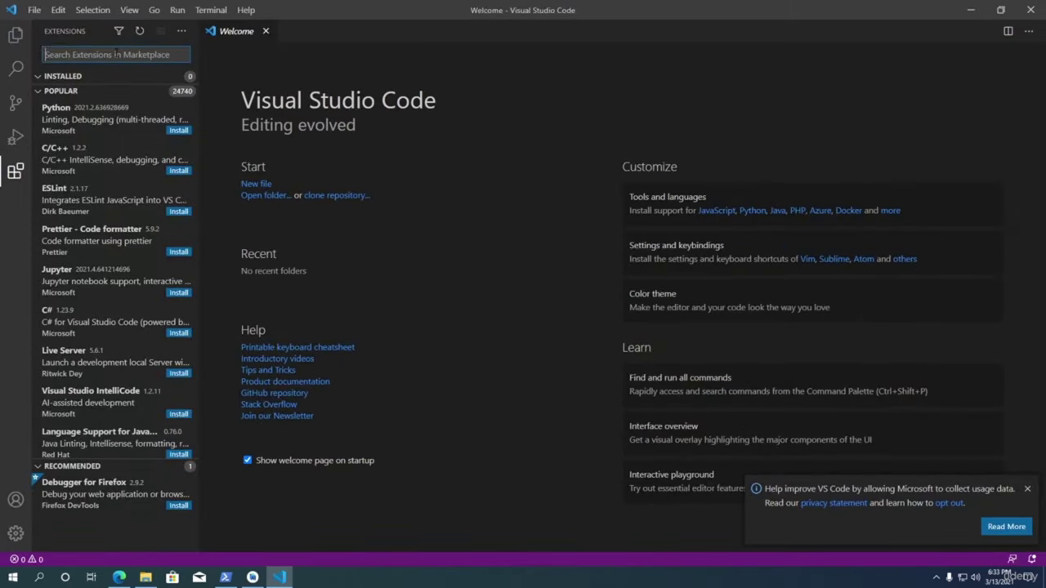
pyautogui.write('flutte')
pyautogui.write('r')
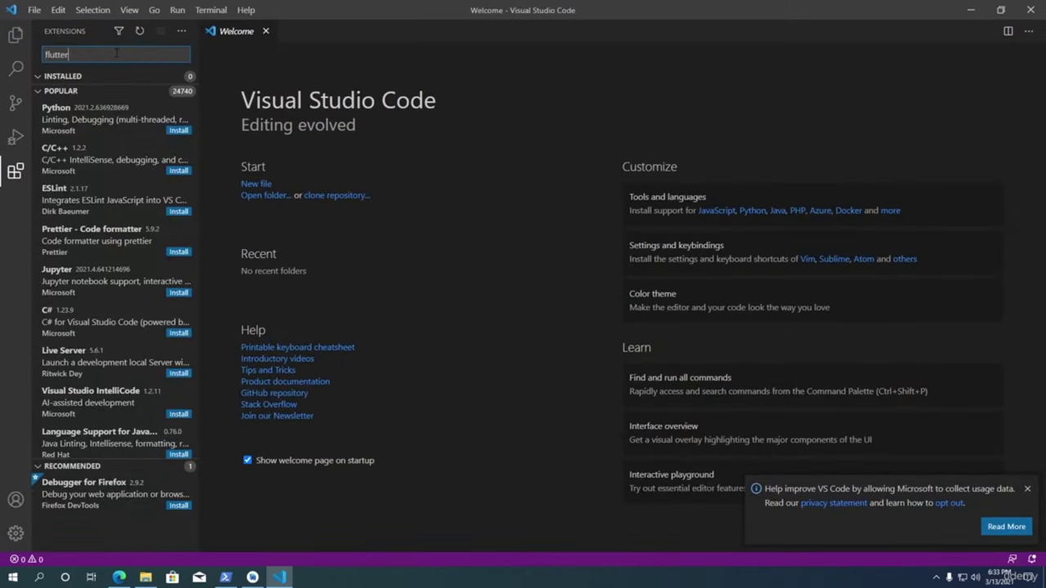
pyautogui.click(109, 92)
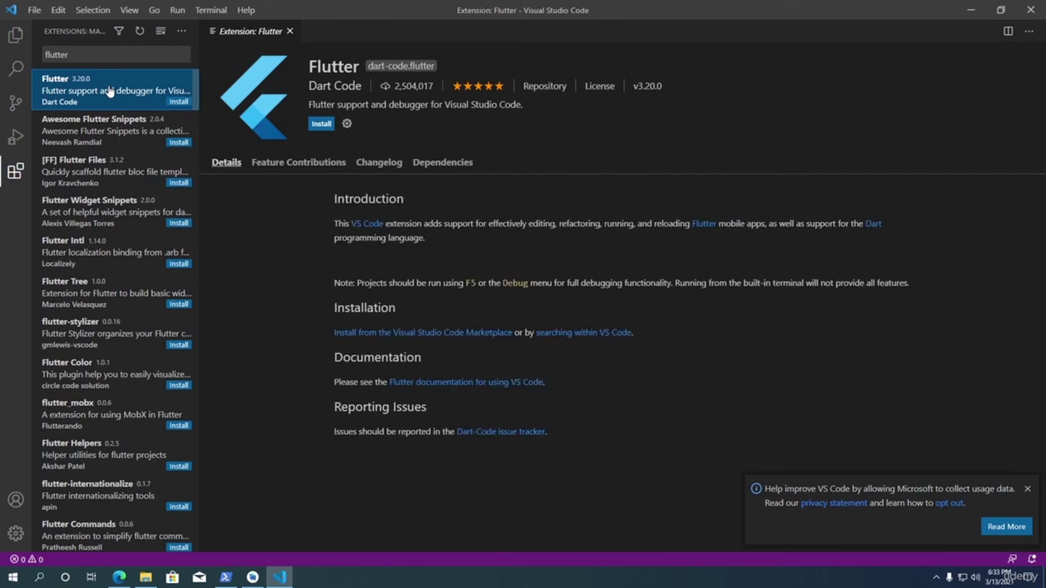
pyautogui.click(324, 127)
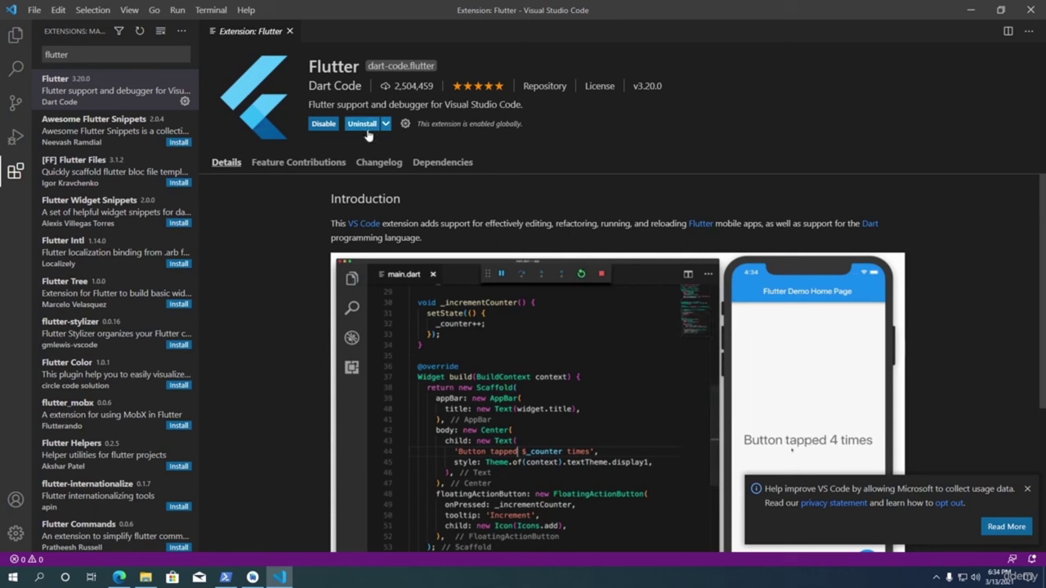
# Step: Search the extension marketplace for dart and open the Dart extension's details to check its installation
pyautogui.doubleClick(131, 54)
pyautogui.write('dart')
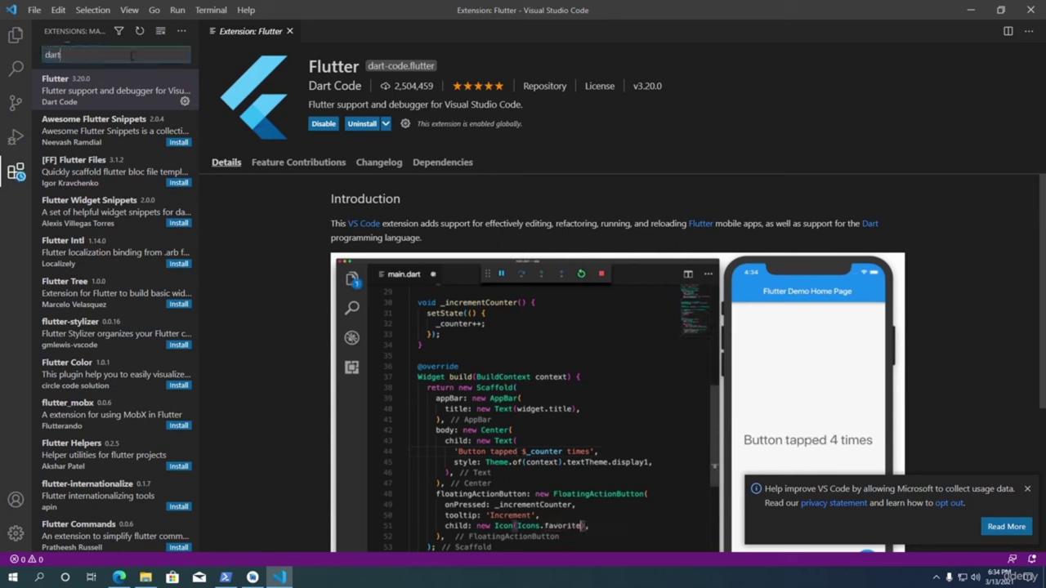
pyautogui.click(127, 83)
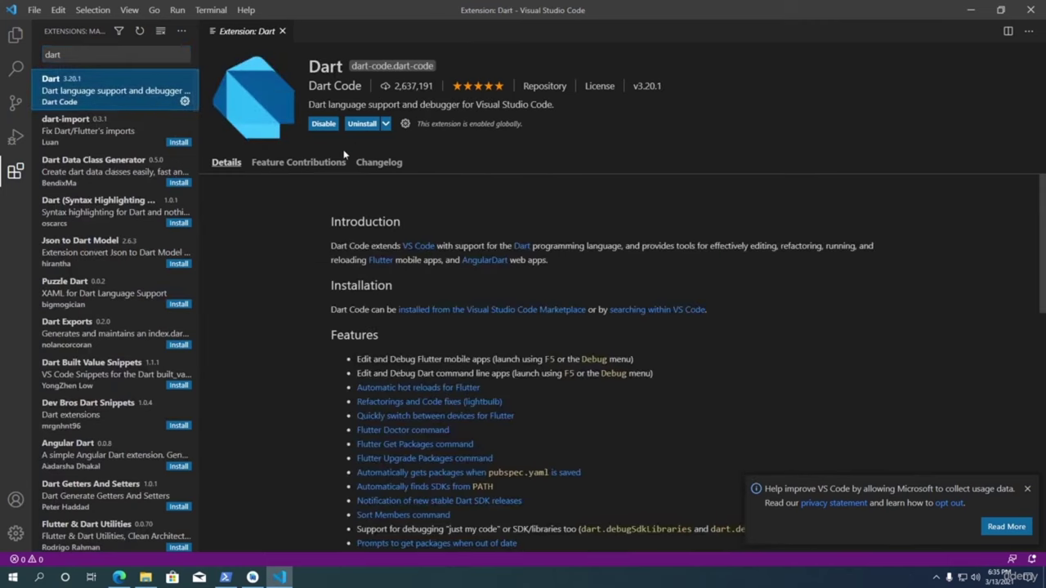
# Step: Show the file Explorer and close the Dart extension's details page
pyautogui.click(16, 35)
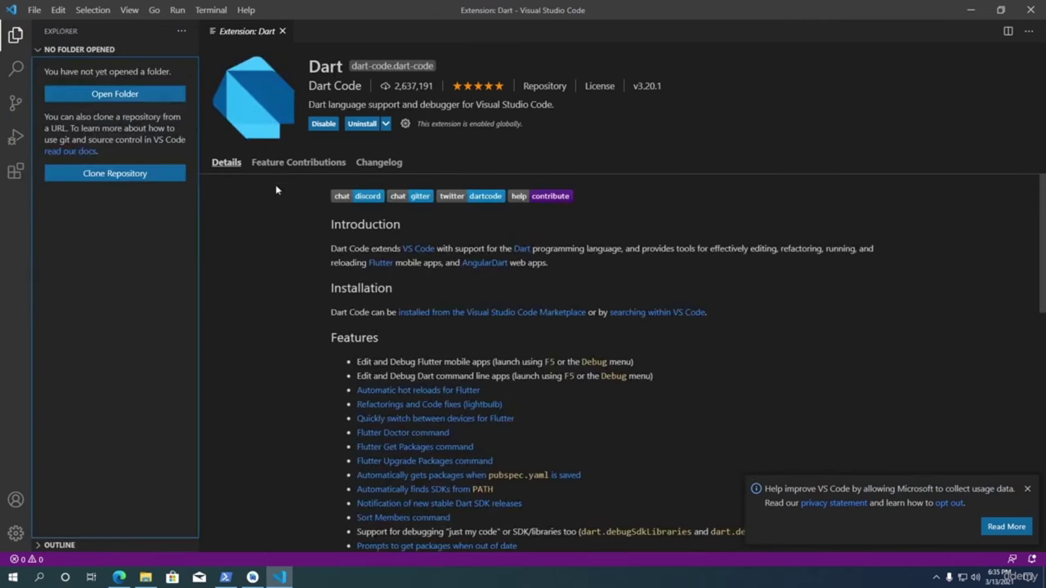
pyautogui.click(282, 31)
pyautogui.click(352, 194)
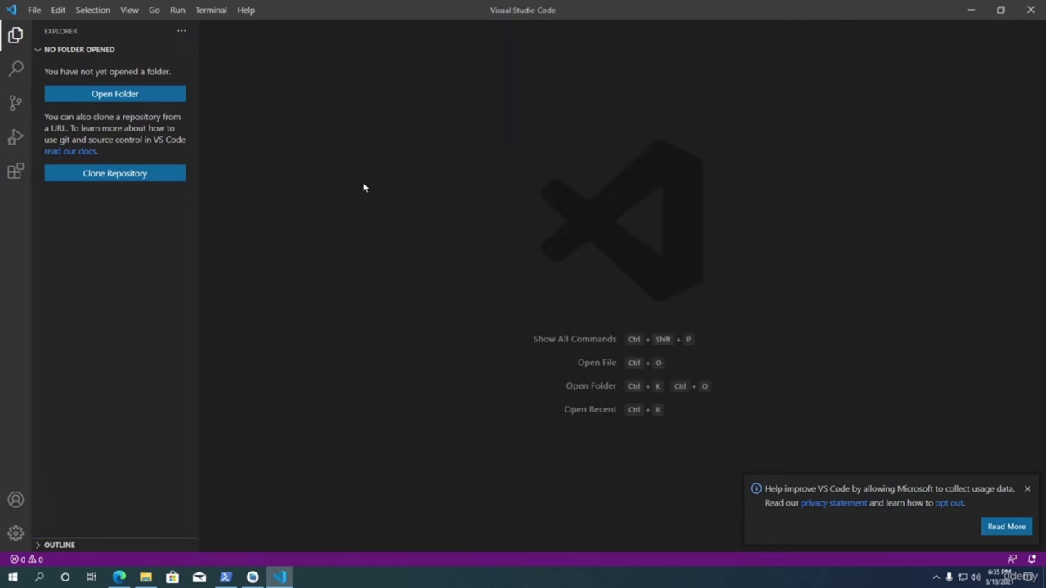
# Step: Create a new Flutter application project named flutter_demo in the Documents folder
pyautogui.hotkey('ctrl', 'shift', 'p')
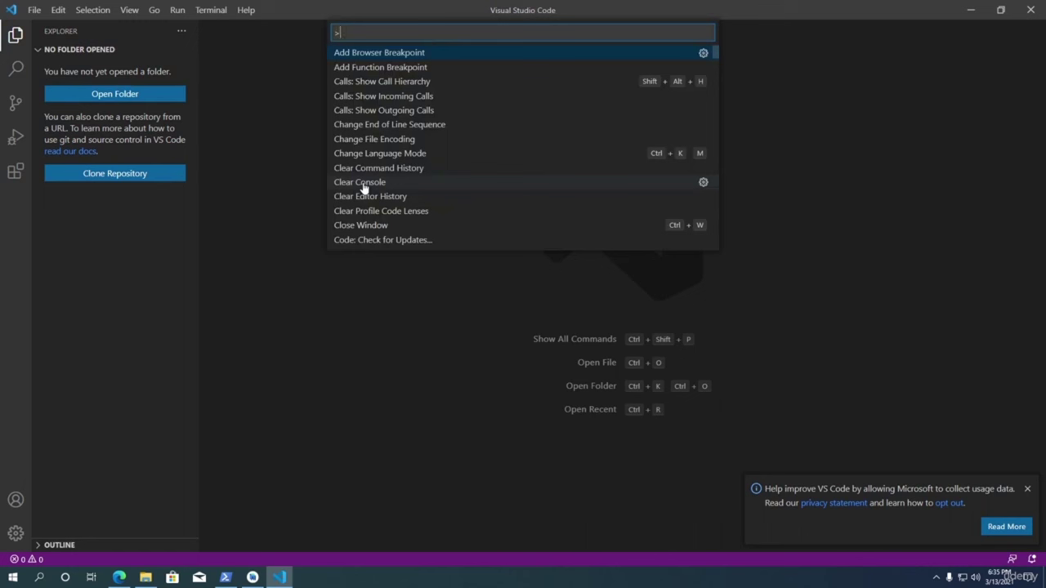
pyautogui.write('flutter')
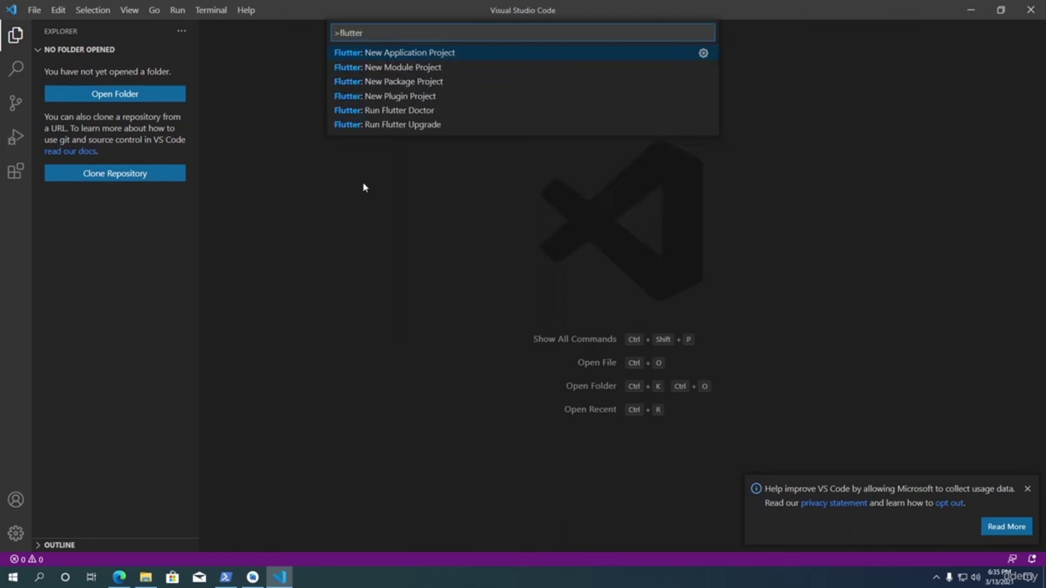
pyautogui.click(414, 53)
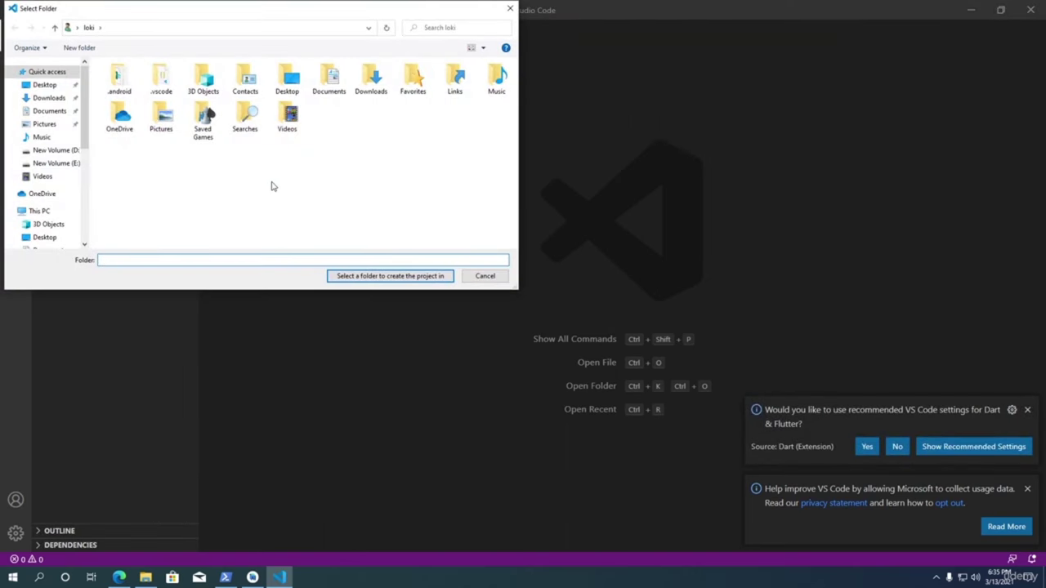
pyautogui.doubleClick(330, 88)
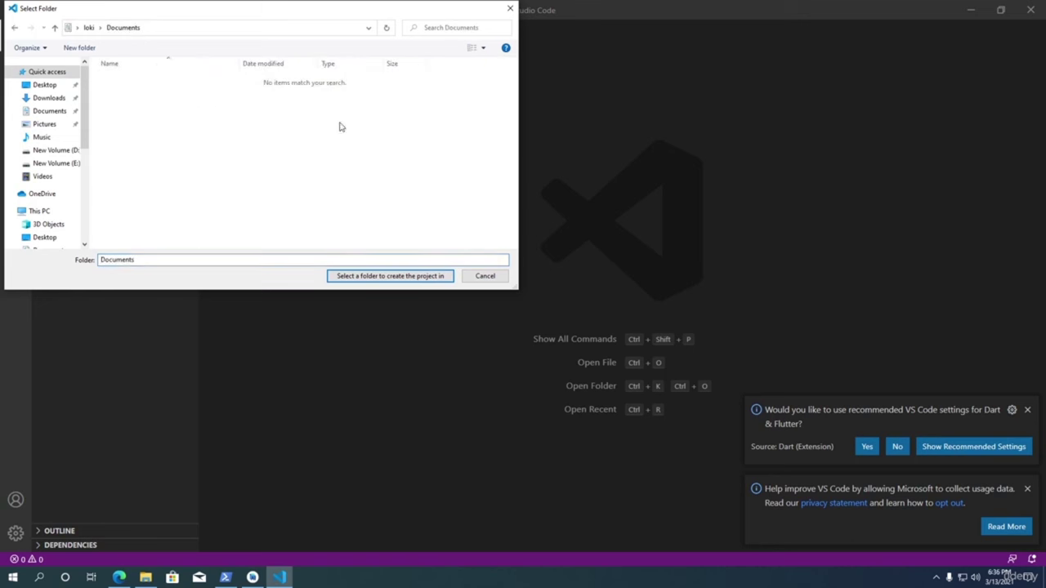
pyautogui.click(390, 276)
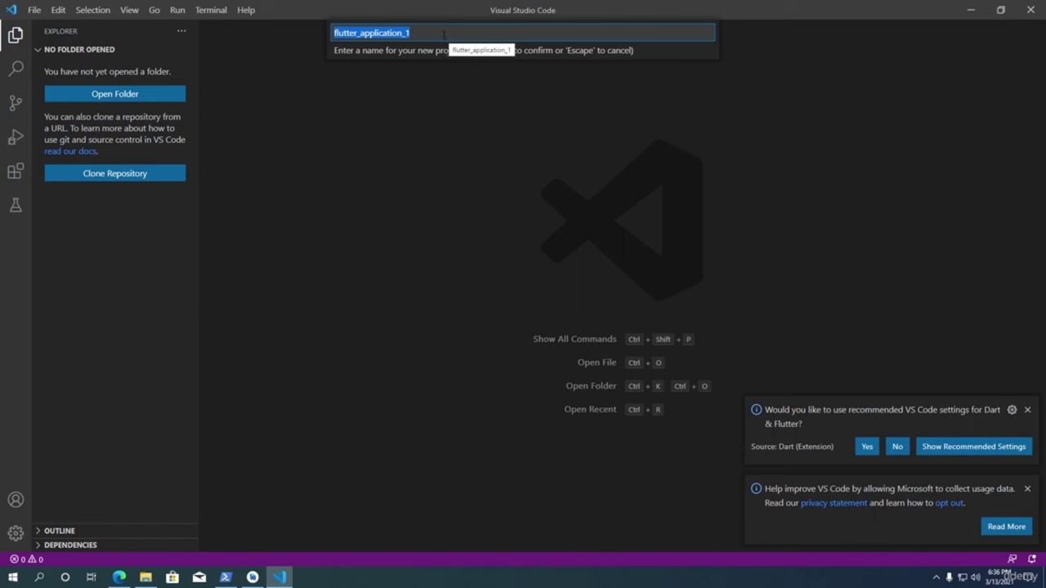
pyautogui.write('fl')
pyautogui.press('BackSpace')
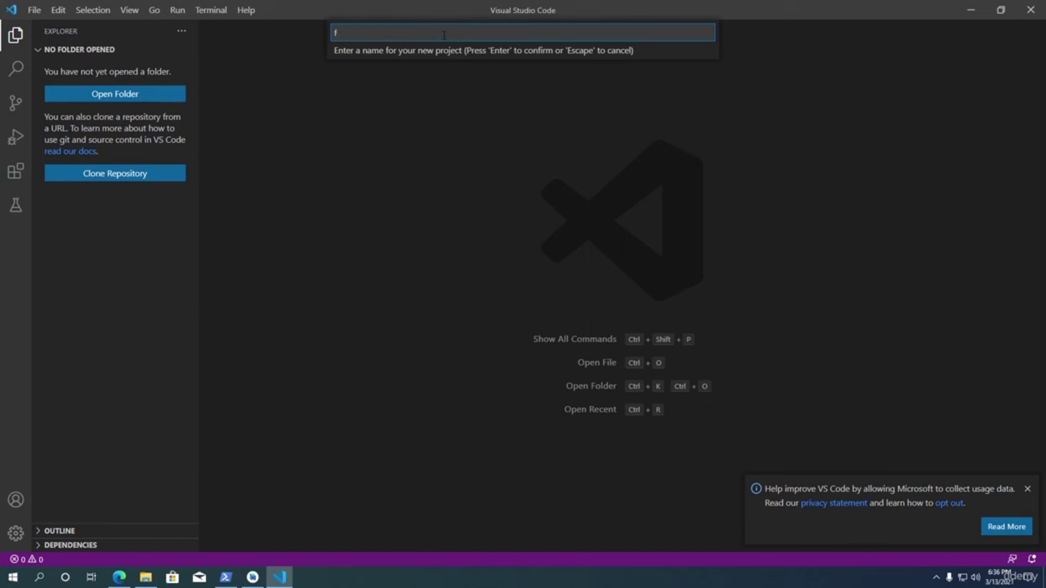
pyautogui.write('utter_demo')
pyautogui.press('Return')
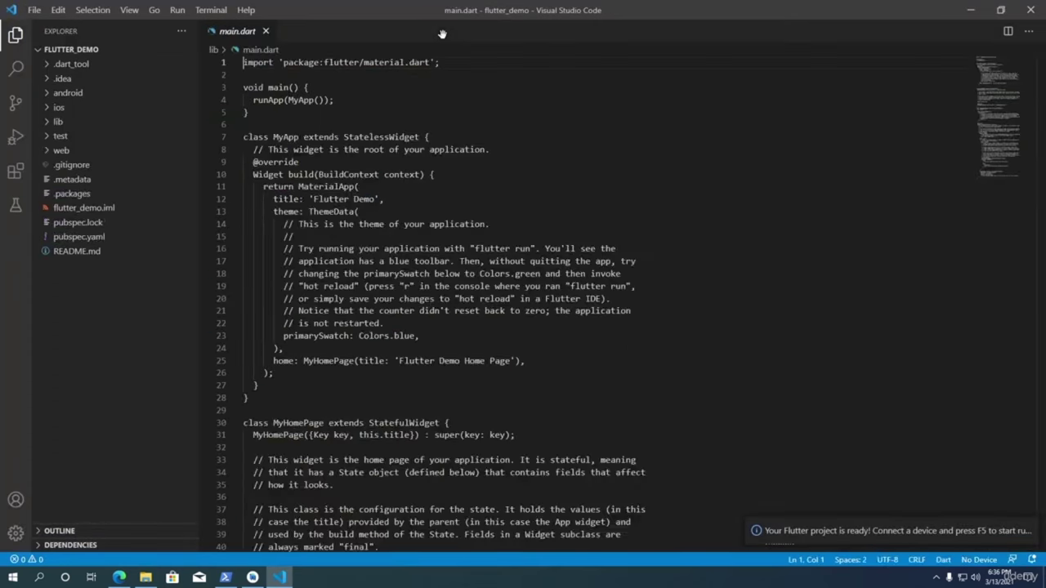
# Step: Accept the recommended VS Code settings for Dart & Flutter and dismiss the resulting notification
pyautogui.click(294, 236)
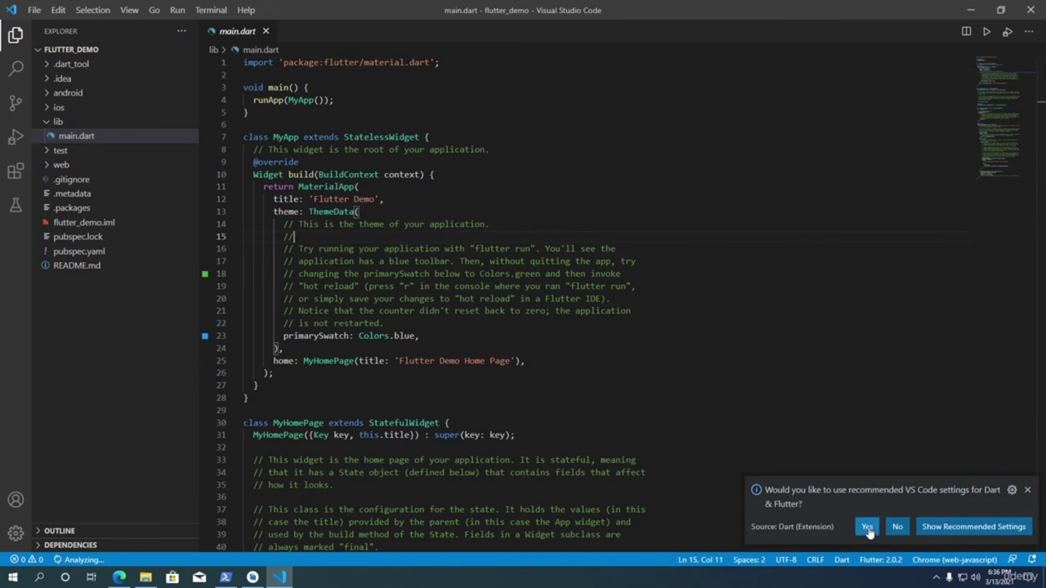
pyautogui.click(868, 527)
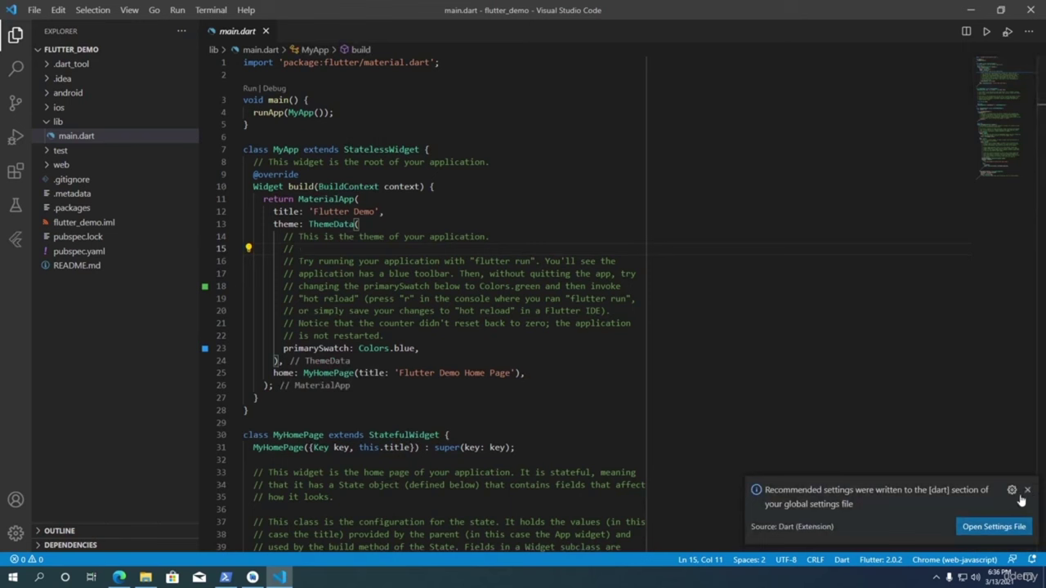
pyautogui.click(1027, 491)
pyautogui.click(788, 389)
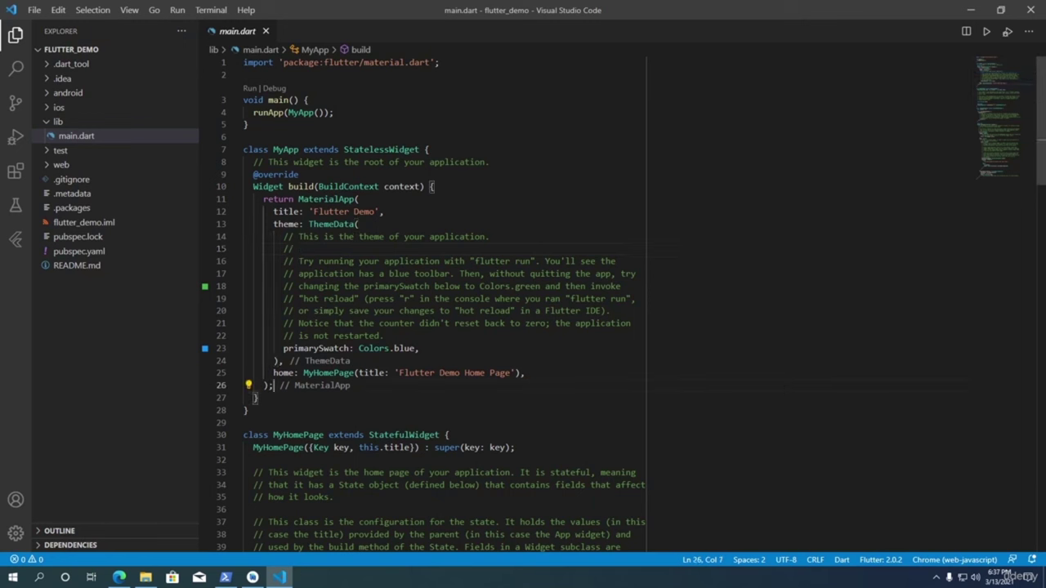
# Step: Launch the Pixel_3a_API_30_x86 mobile emulator as the target device and move its window clear of the code
pyautogui.click(285, 360)
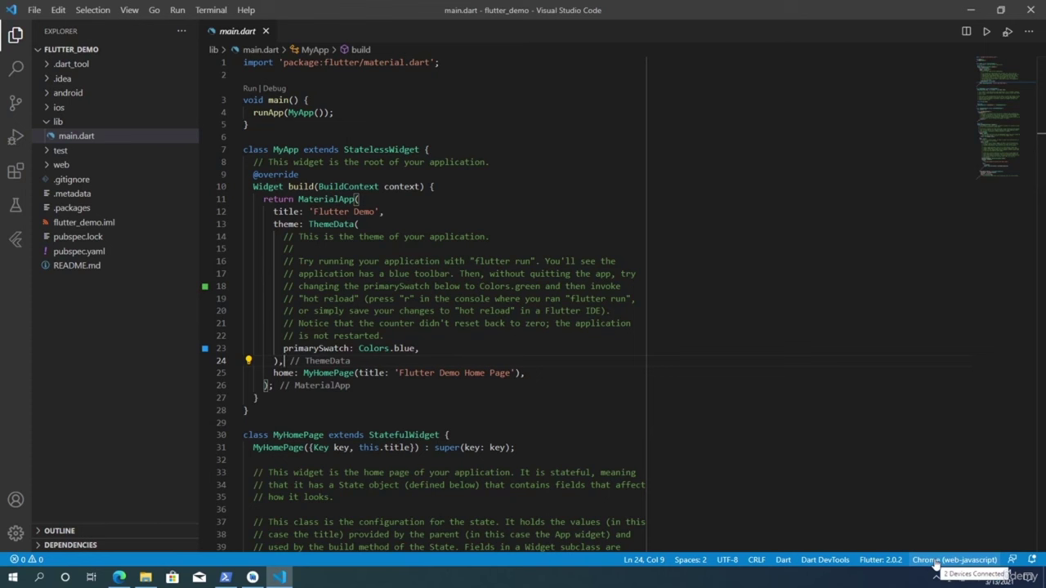
pyautogui.click(948, 560)
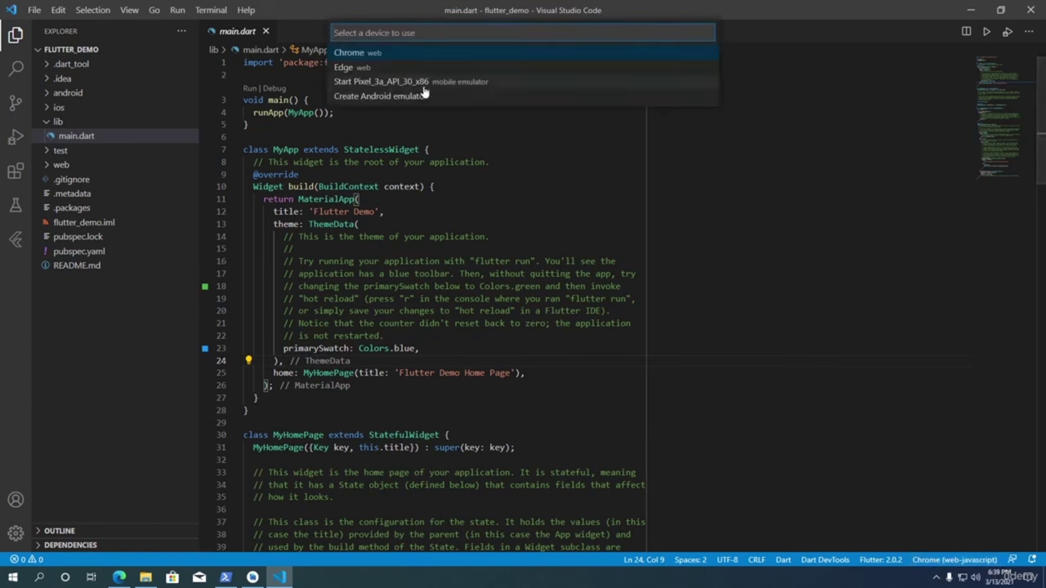
pyautogui.click(506, 84)
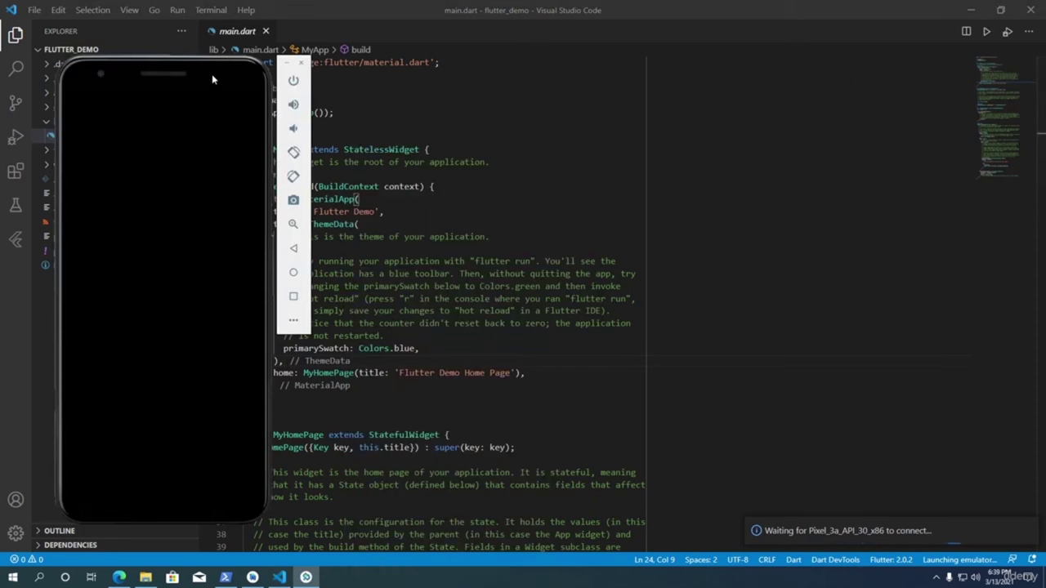
pyautogui.moveTo(212, 79); pyautogui.dragTo(946, 69)
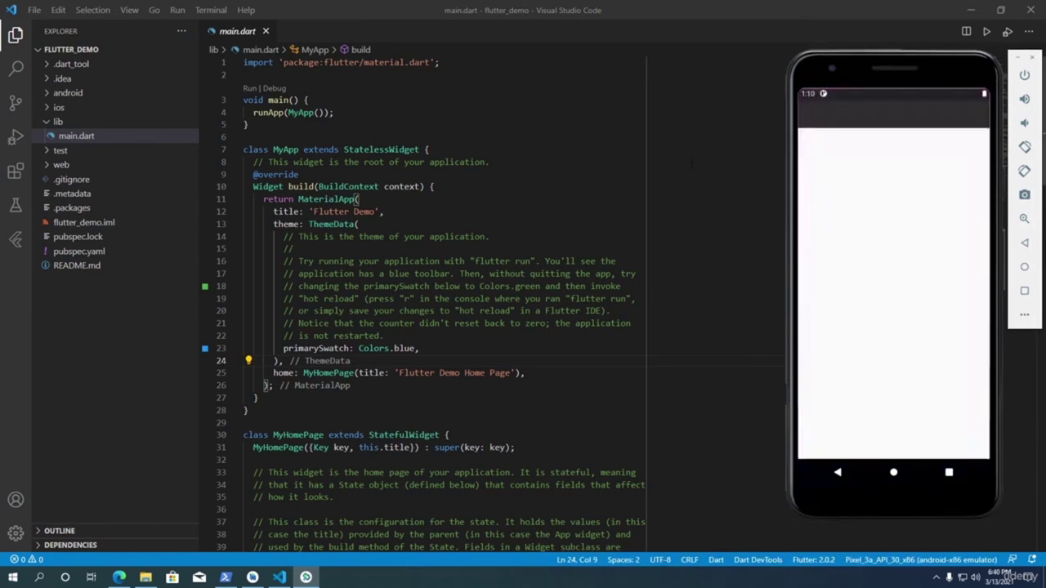
# Step: Shrink the code editor window so it sits side by side with the emulator
pyautogui.click(248, 125)
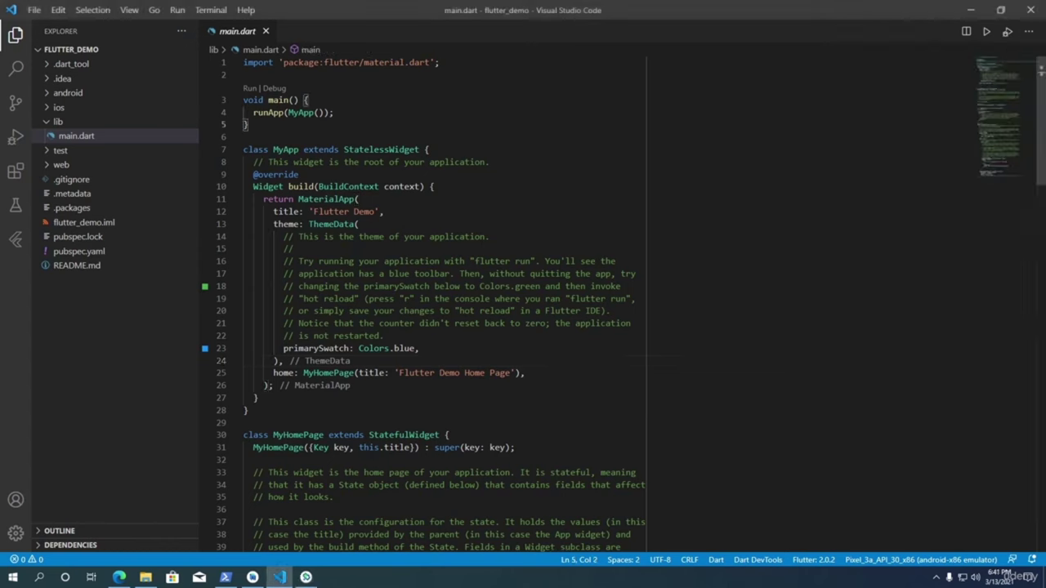
pyautogui.moveTo(740, 6); pyautogui.dragTo(2, 95)
pyautogui.moveTo(523, 107); pyautogui.dragTo(769, 105)
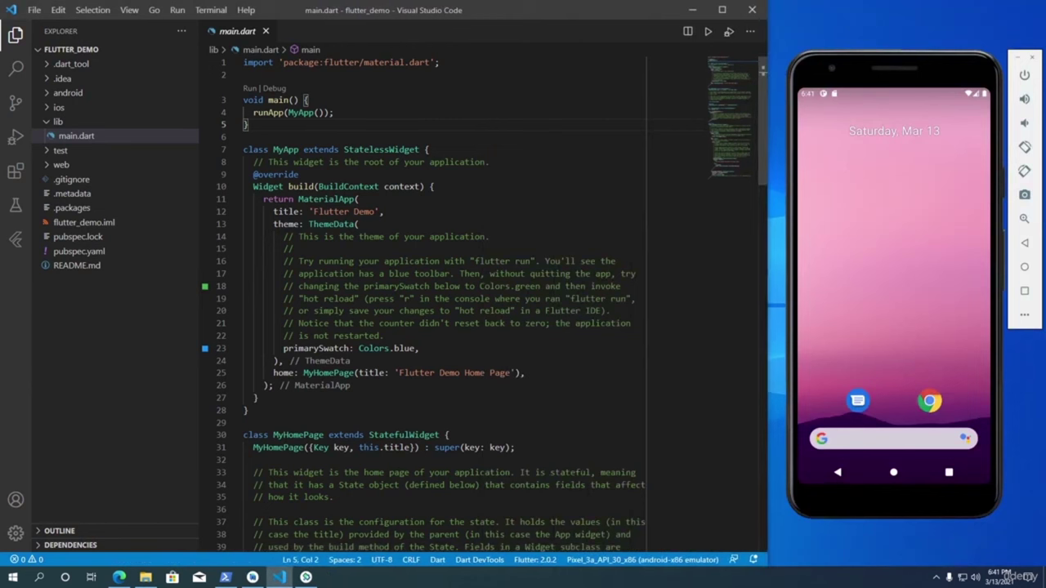
# Step: Start debugging flutter_demo on the emulator and test the app's add button by raising the counter to 5
pyautogui.click(180, 13)
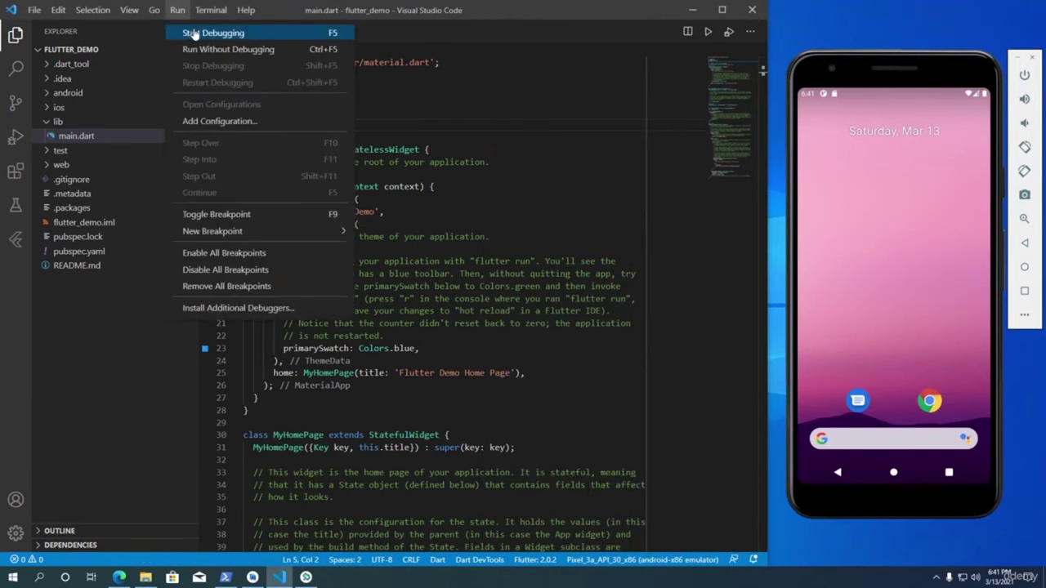
pyautogui.click(189, 34)
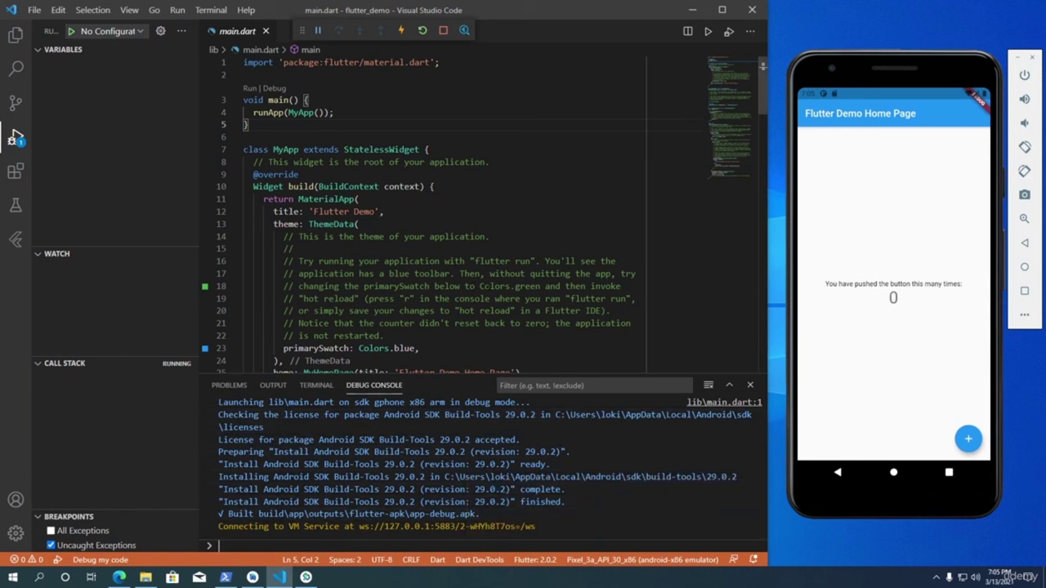
pyautogui.click(968, 440)
pyautogui.doubleClick(969, 439)
pyautogui.doubleClick(968, 440)
pyautogui.click(968, 440)
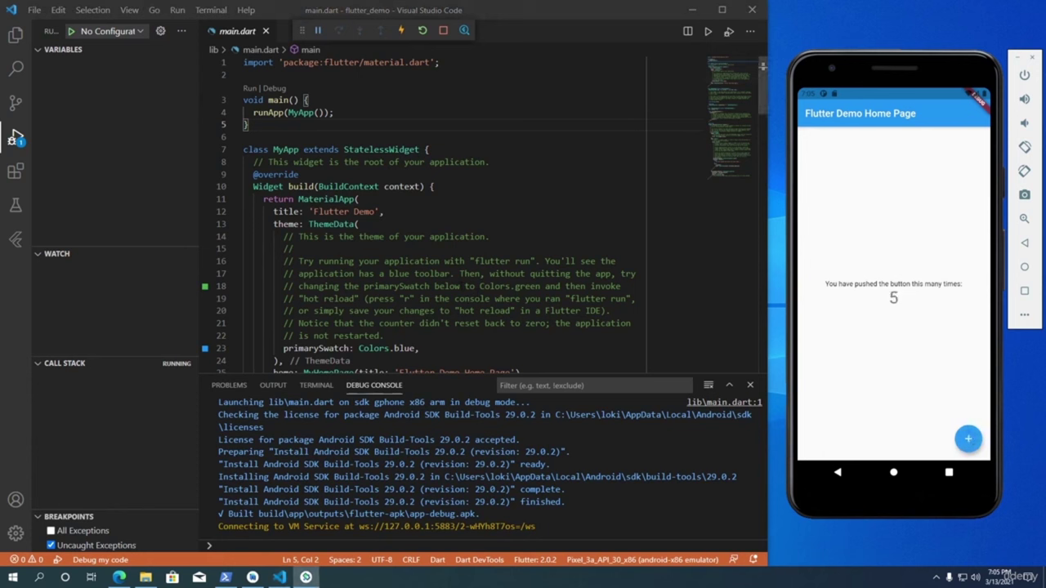
# Step: Change the theme's primarySwatch to Colors.red in main.dart and save the file to hot reload the app
pyautogui.click(360, 198)
pyautogui.scroll(-1, 360, 199)
pyautogui.scroll(-1, 360, 198)
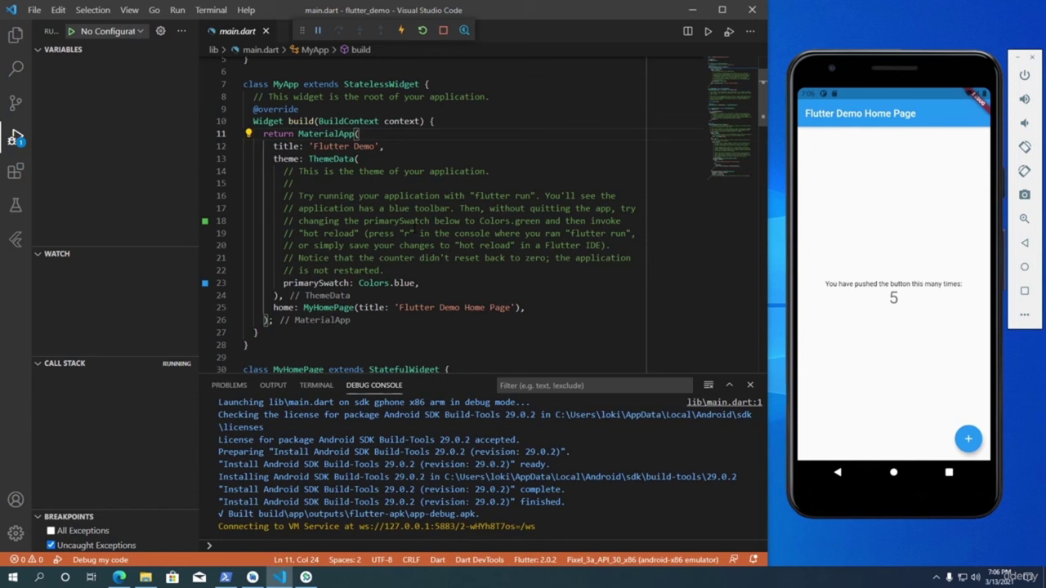
pyautogui.doubleClick(404, 283)
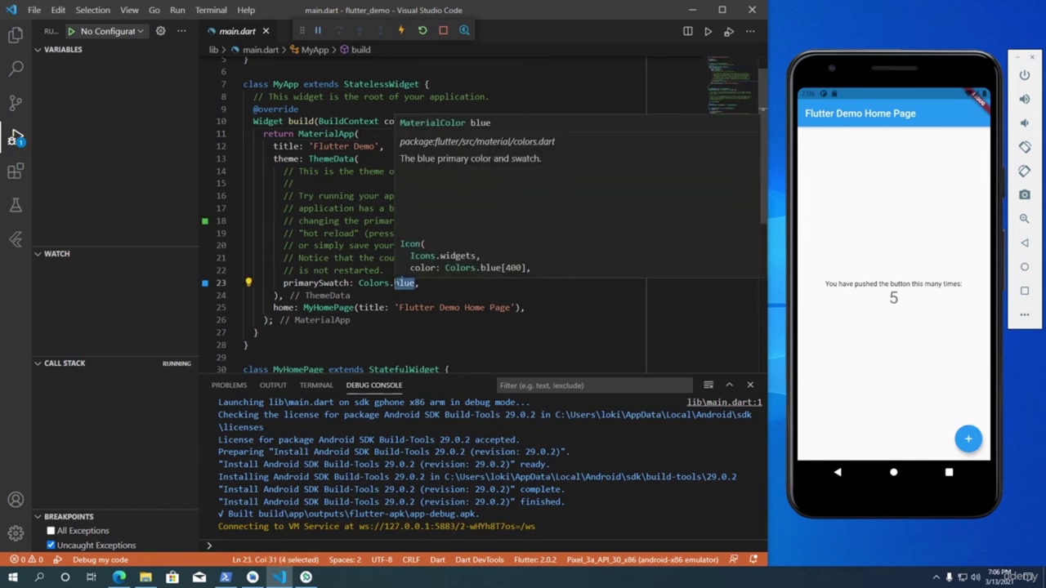
pyautogui.write('red')
pyautogui.press('Escape')
pyautogui.hotkey('ctrl', 's')
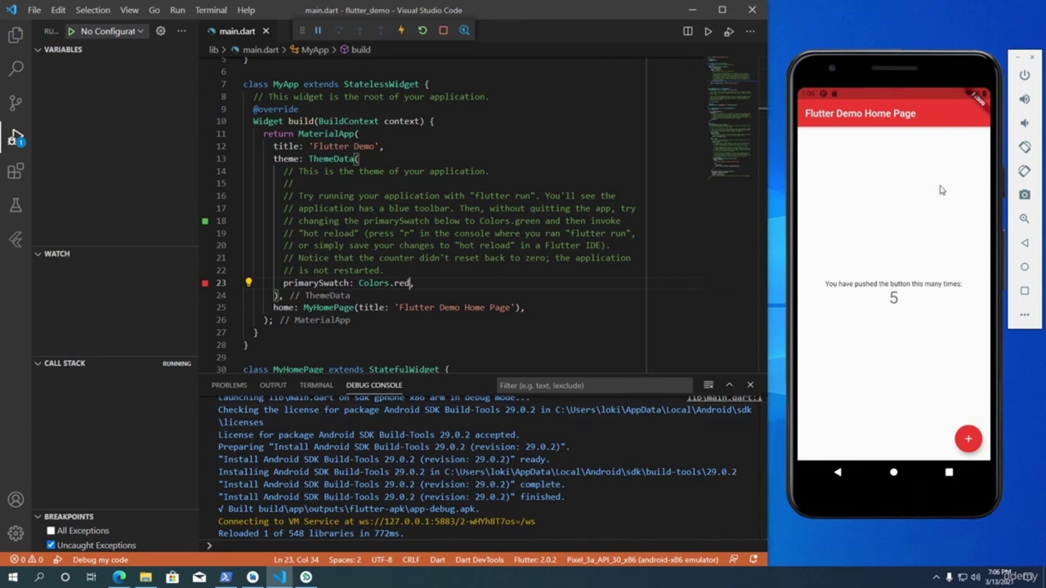
pyautogui.moveTo(909, 93); pyautogui.dragTo(886, 123)
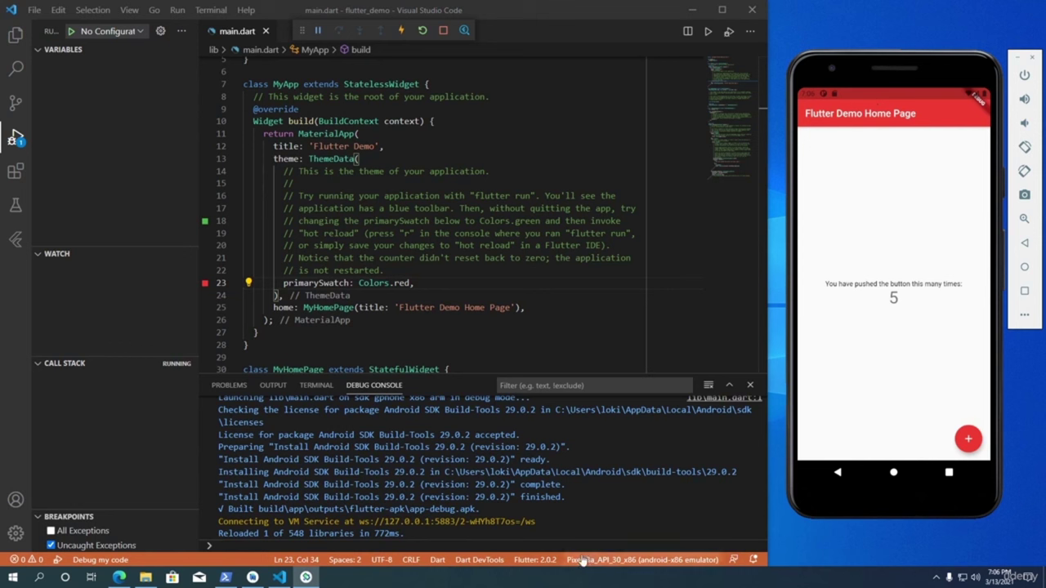
# Step: Switch to Android Studio, open the AVD Manager, and widen its window
pyautogui.click(253, 577)
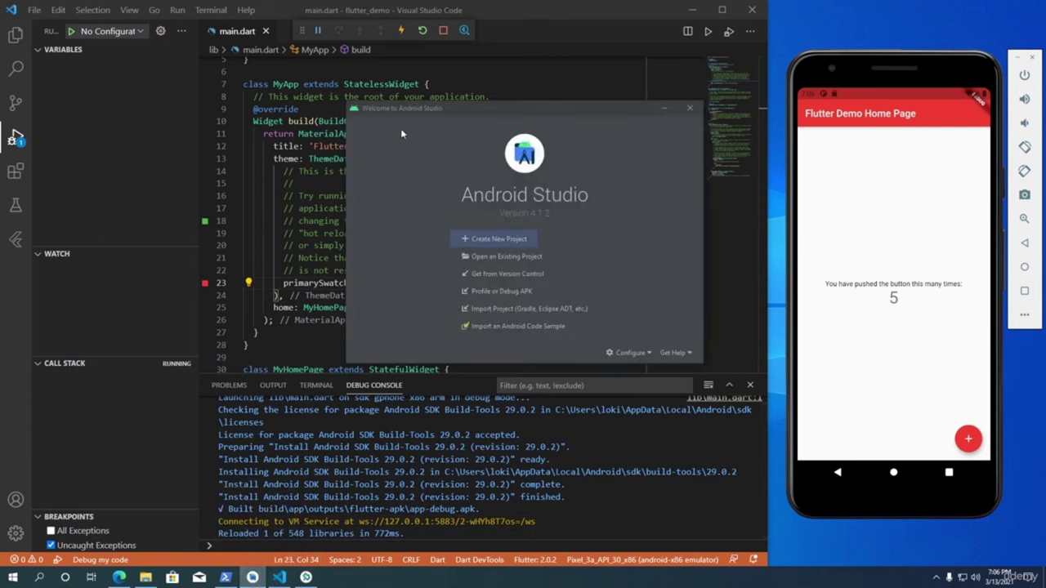
pyautogui.click(634, 353)
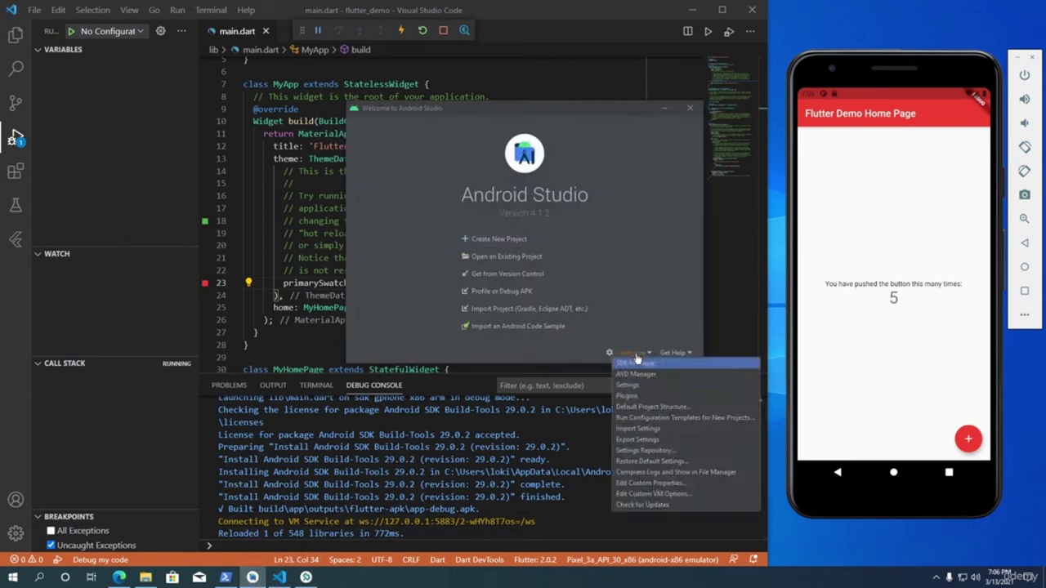
pyautogui.click(685, 376)
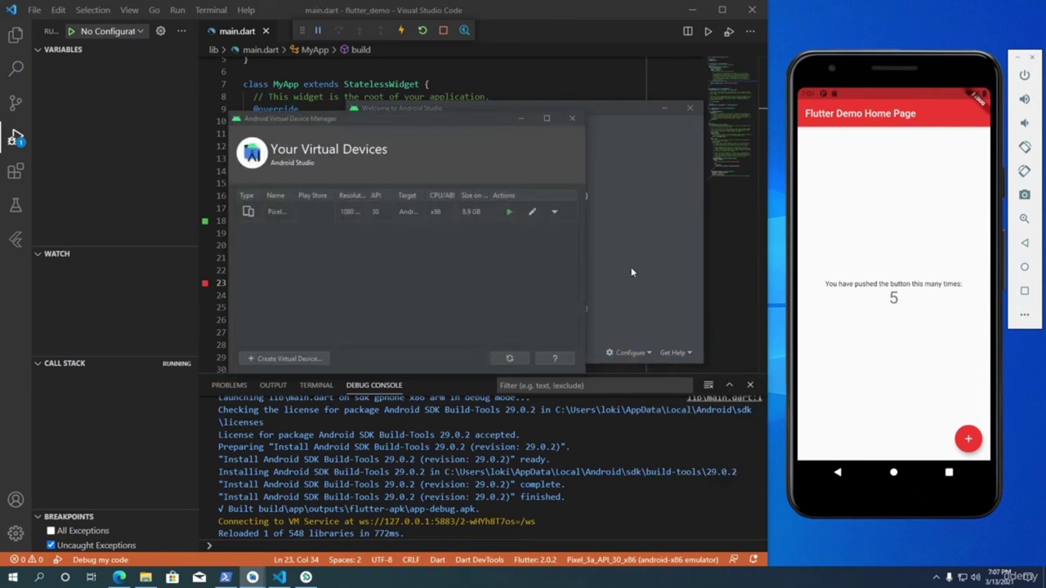
pyautogui.moveTo(585, 238); pyautogui.dragTo(622, 238)
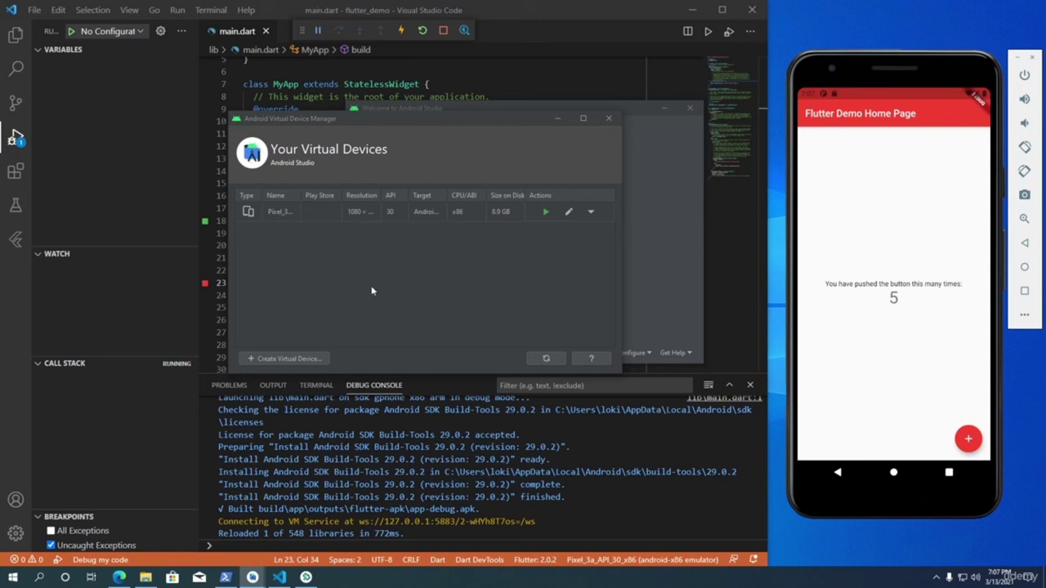
# Step: Start a new virtual device, browse the Tablet, Wear OS and TV categories, and choose the Pixel 4 XL phone definition
pyautogui.click(304, 360)
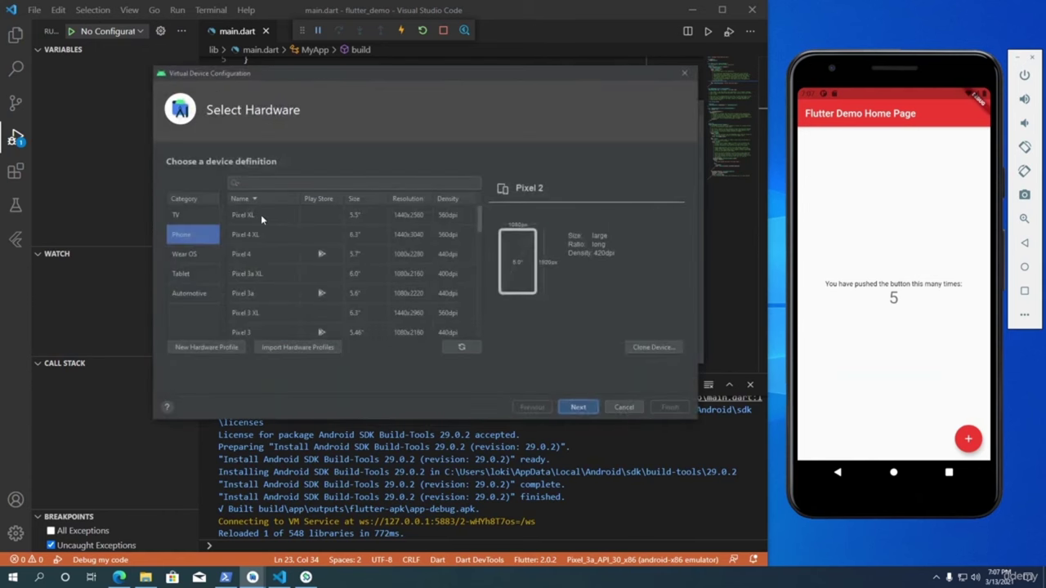
pyautogui.click(273, 234)
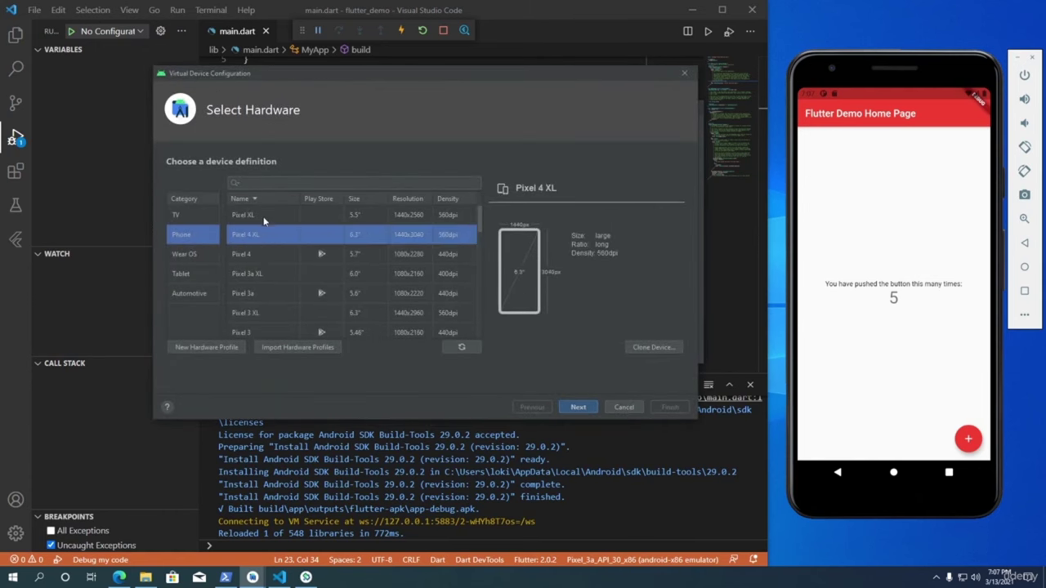
pyautogui.scroll(-5, 270, 270)
pyautogui.scroll(5, 270, 275)
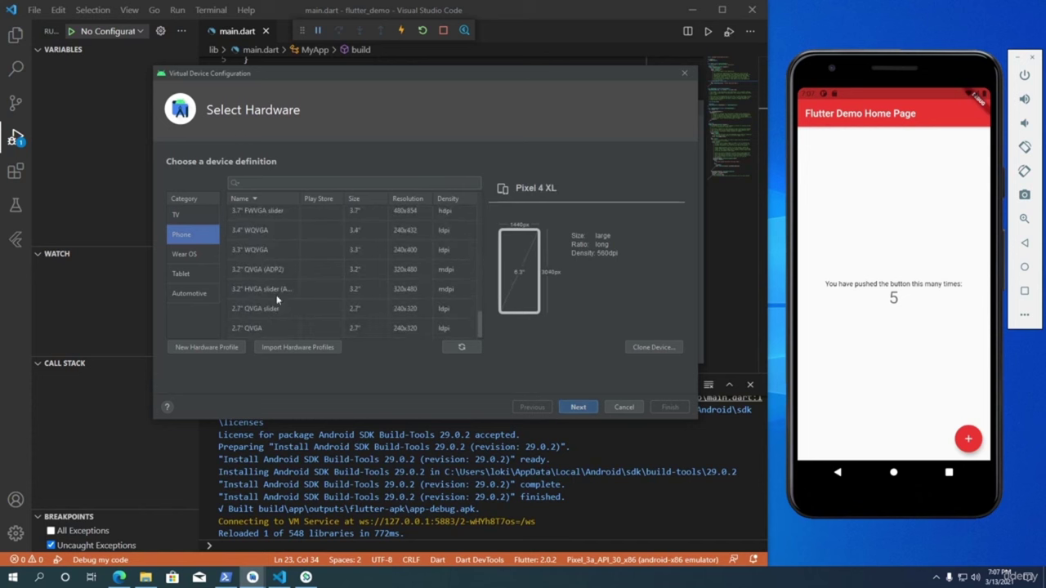
pyautogui.click(194, 273)
pyautogui.click(192, 254)
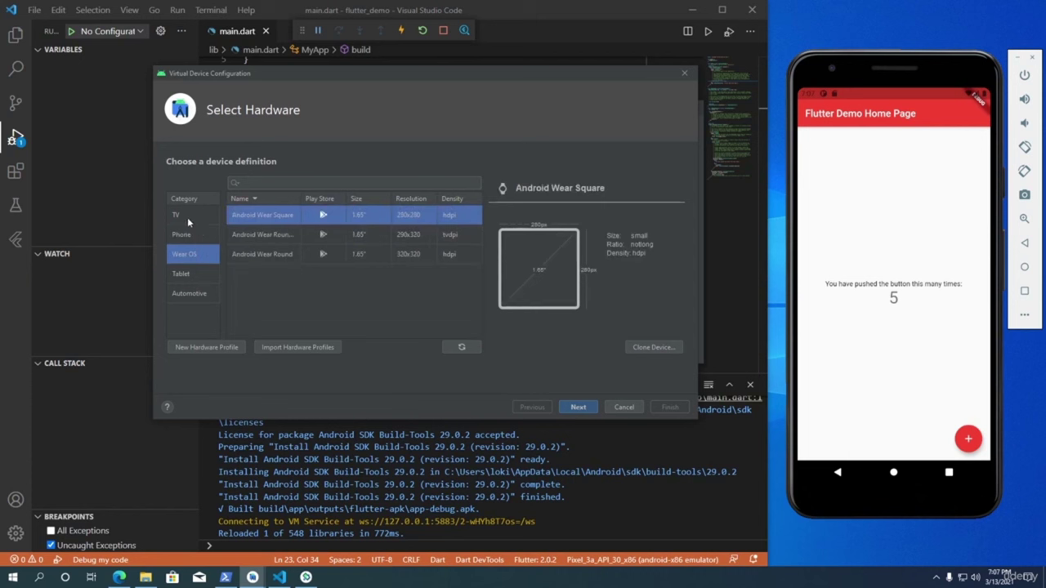
pyautogui.click(187, 216)
pyautogui.click(196, 236)
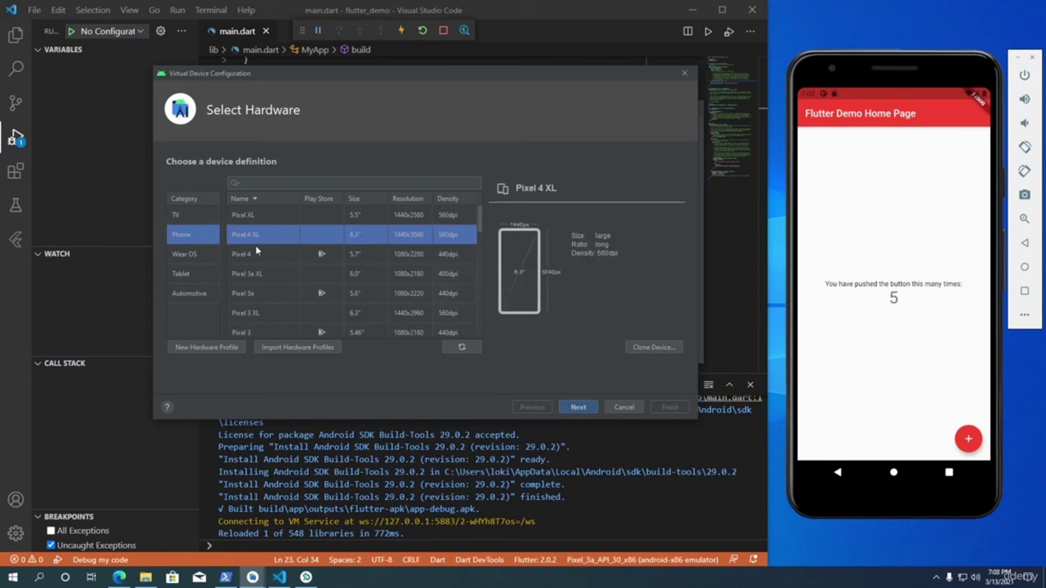
# Step: Use the R (API 30) system image for the Pixel 4 XL device and set its graphics to Hardware - GLES 2.0
pyautogui.click(578, 407)
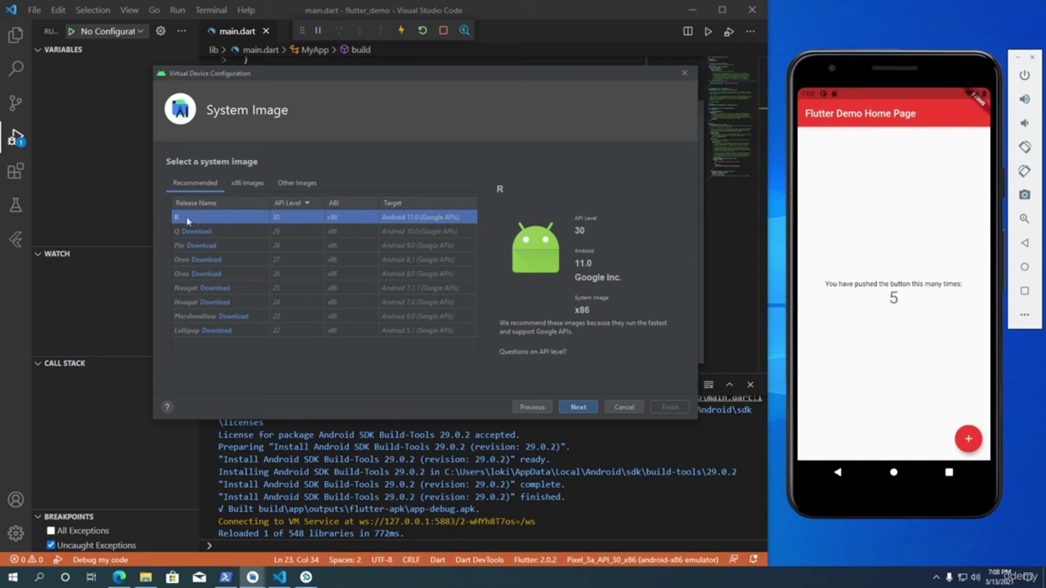
pyautogui.click(580, 409)
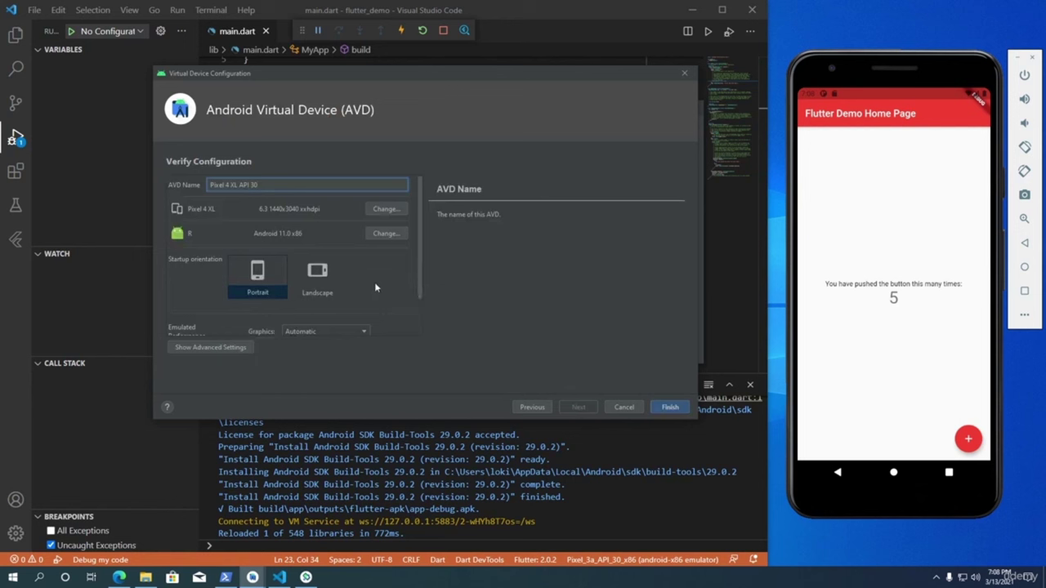
pyautogui.scroll(-2, 376, 285)
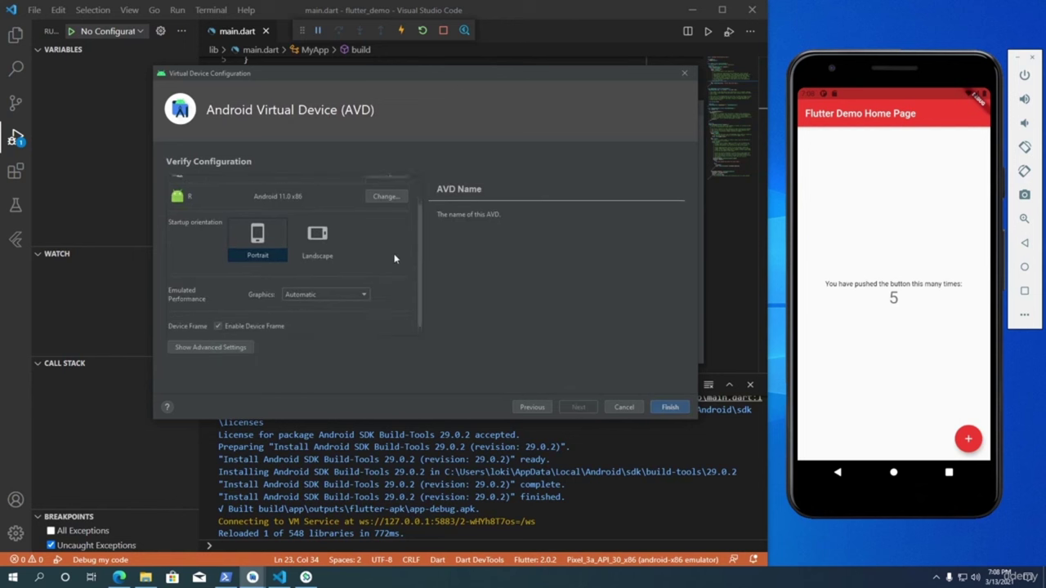
pyautogui.click(334, 282)
pyautogui.click(358, 310)
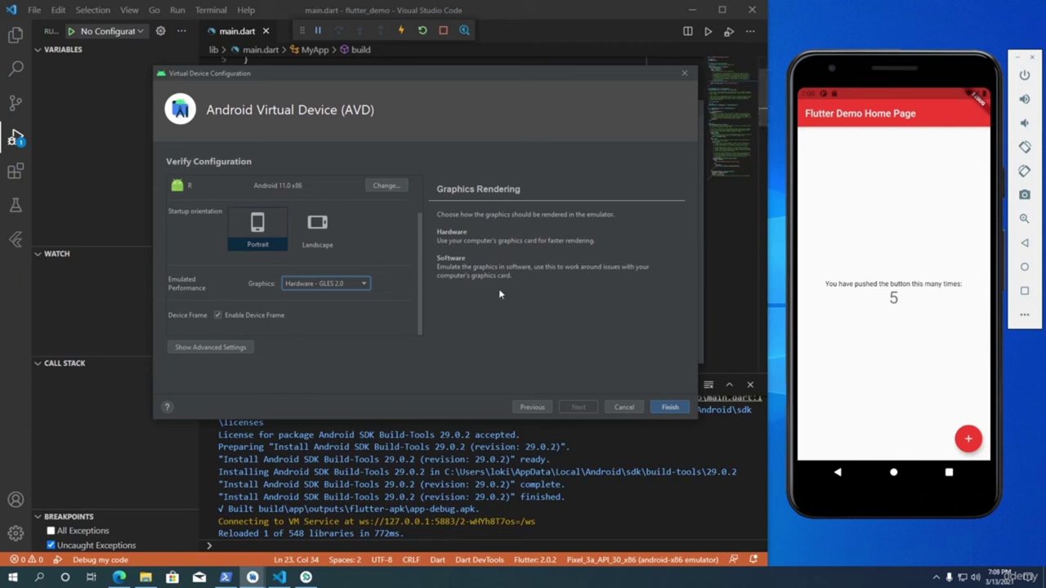
# Step: Show the advanced settings, review the boot, memory, storage and device frame options, and finish creating the Pixel 4 XL virtual device
pyautogui.click(234, 350)
pyautogui.scroll(-5, 362, 228)
pyautogui.scroll(-1, 258, 259)
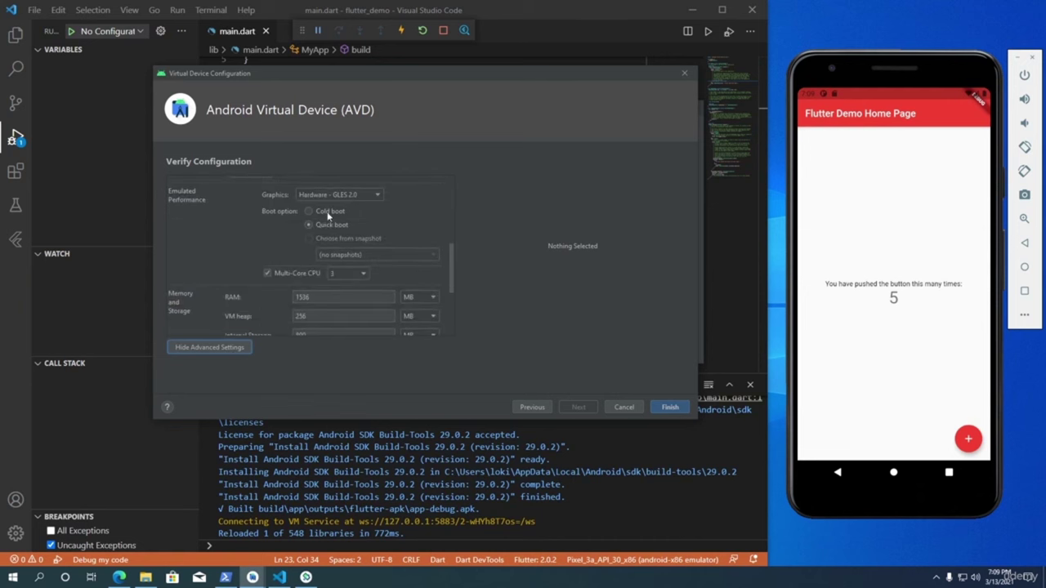
pyautogui.scroll(-3, 231, 252)
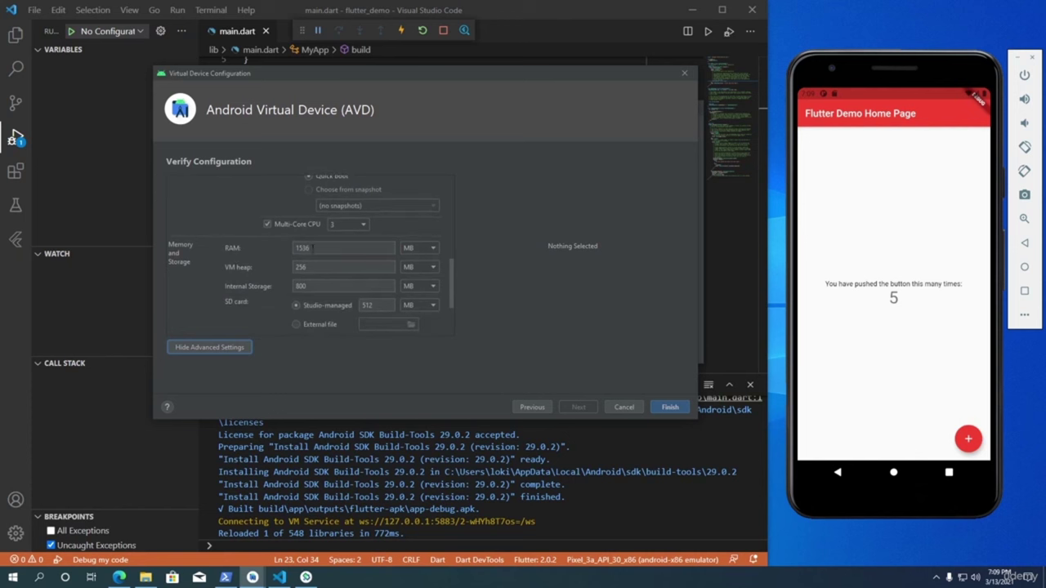
pyautogui.scroll(-1, 286, 276)
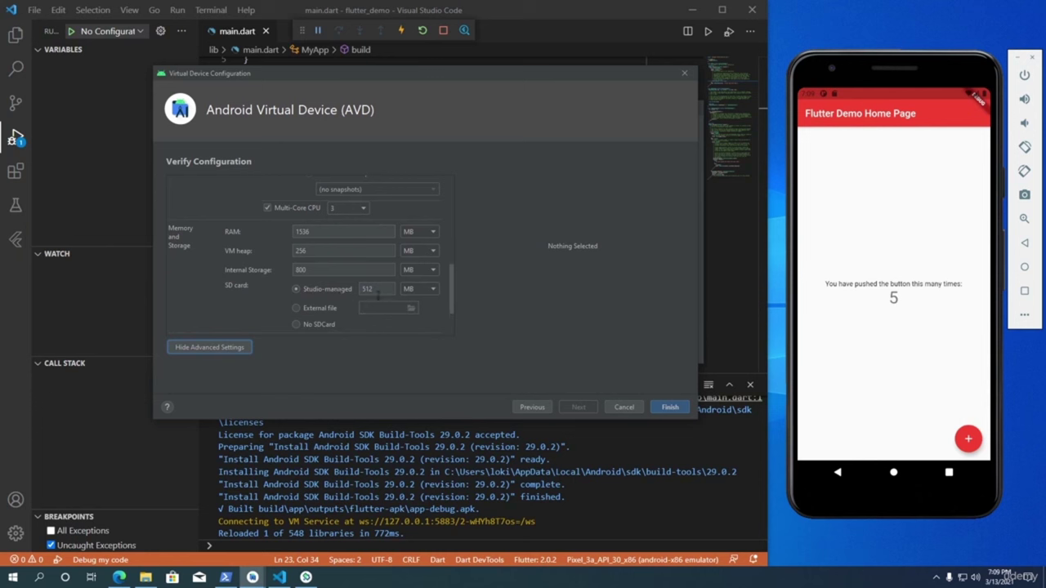
pyautogui.scroll(-4, 337, 289)
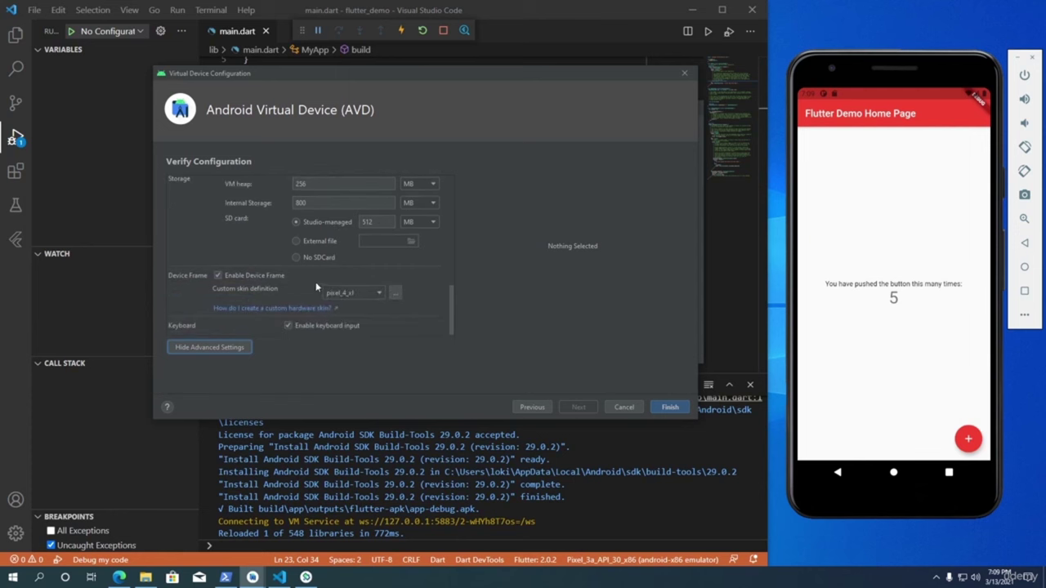
pyautogui.click(670, 408)
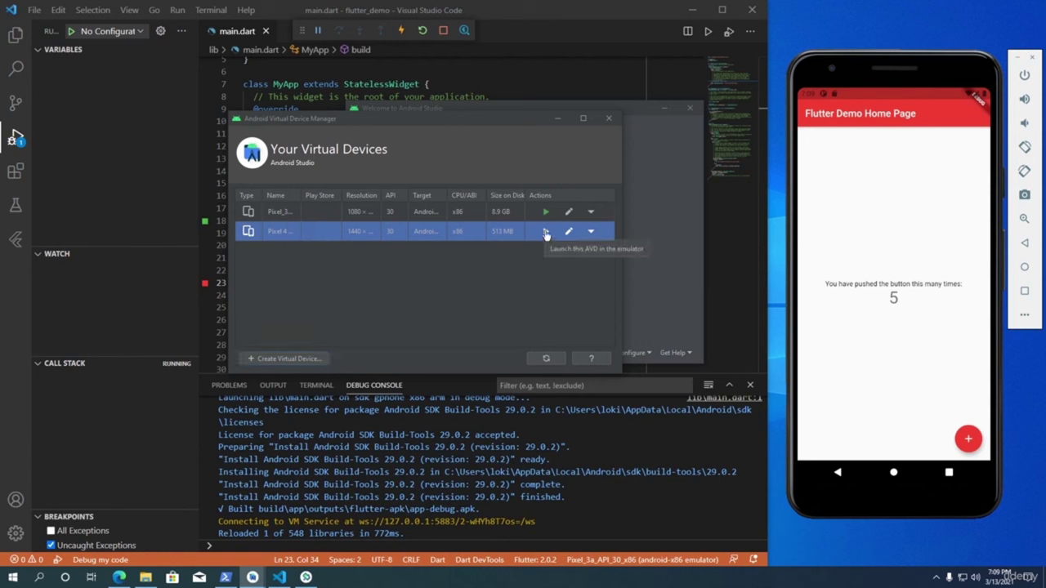
# Step: Look at the available actions for the Pixel 3a virtual device and close its running emulator window
pyautogui.click(592, 214)
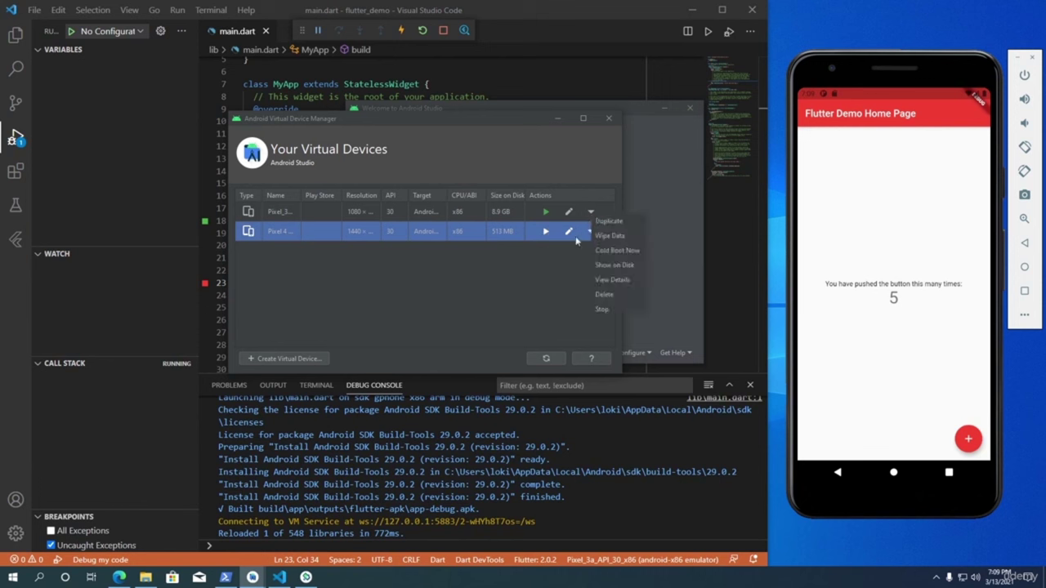
pyautogui.click(534, 293)
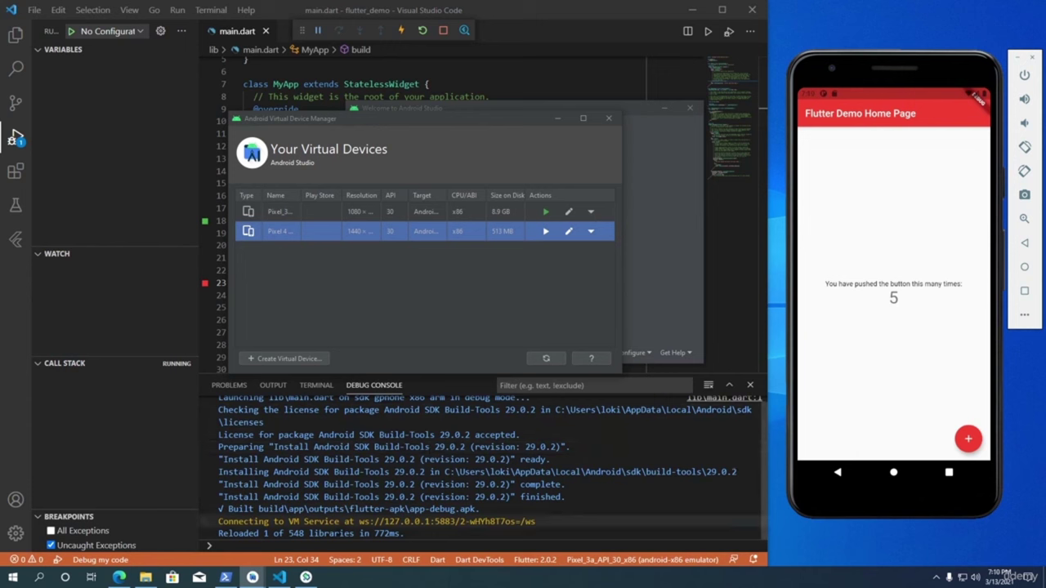
pyautogui.rightClick(306, 577)
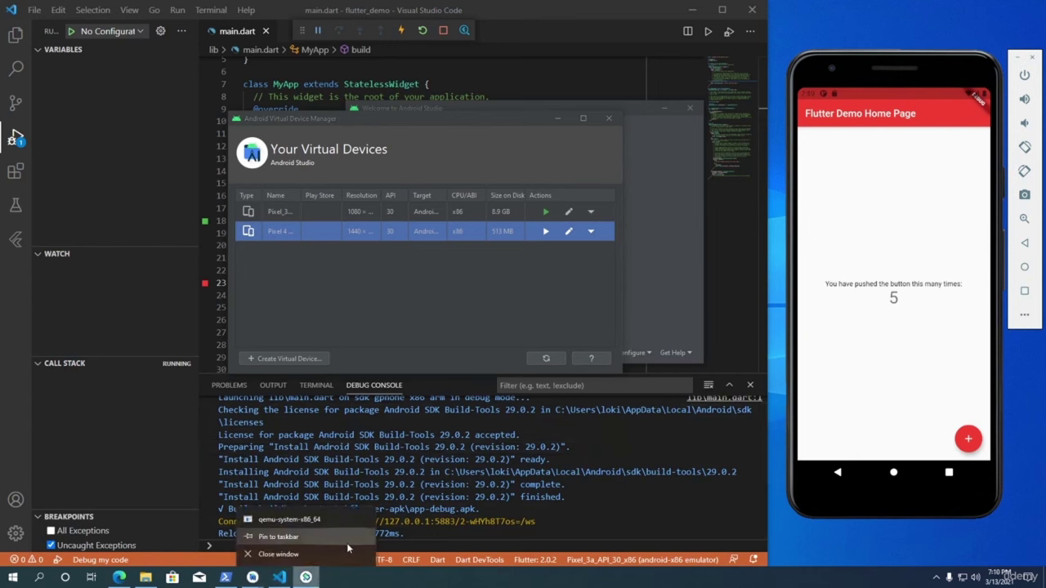
pyautogui.click(347, 552)
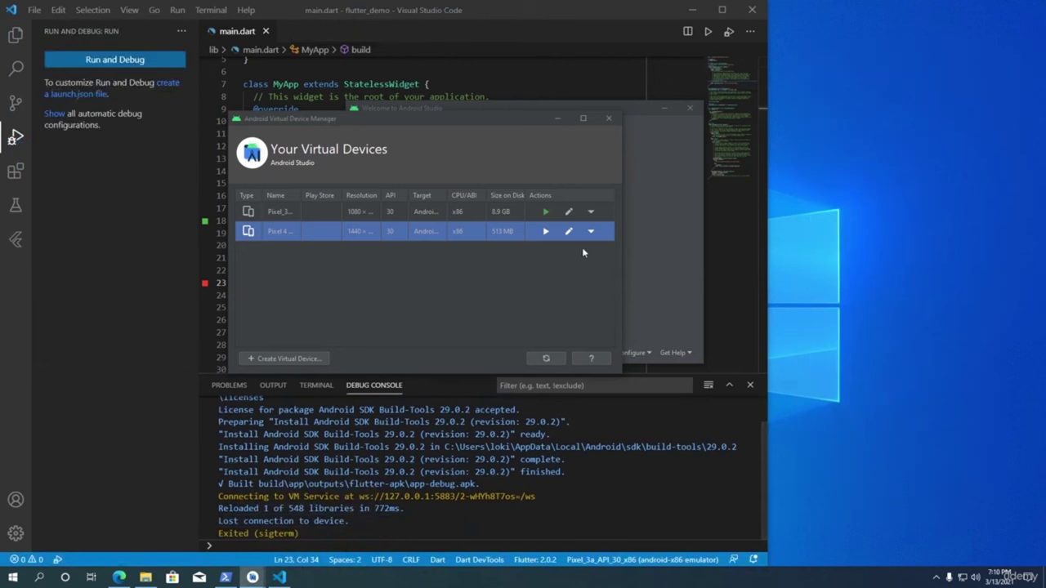
# Step: Delete the Pixel 3a virtual device and close the AVD Manager and the Android Studio welcome window
pyautogui.click(591, 211)
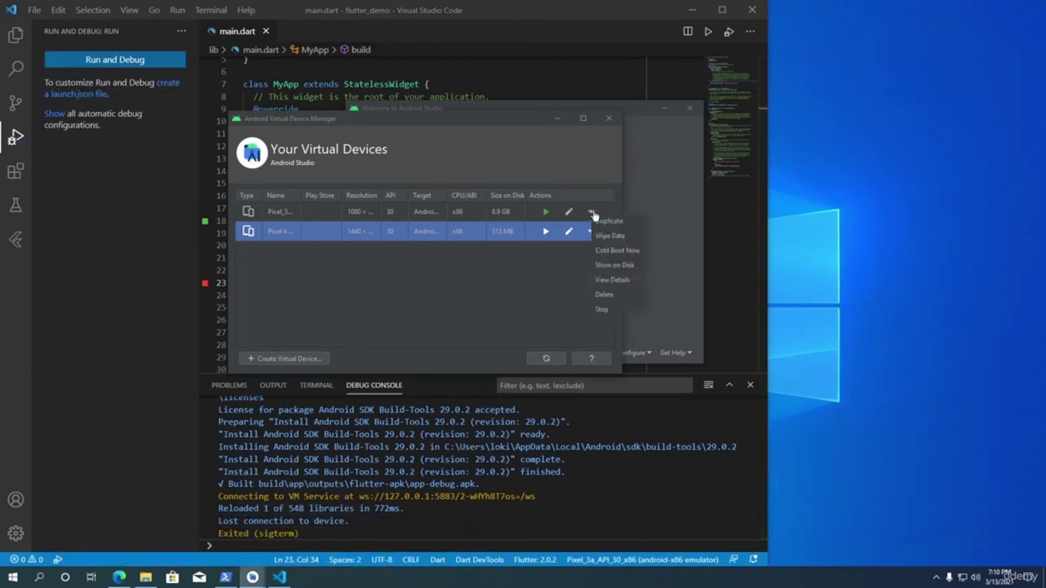
pyautogui.click(605, 295)
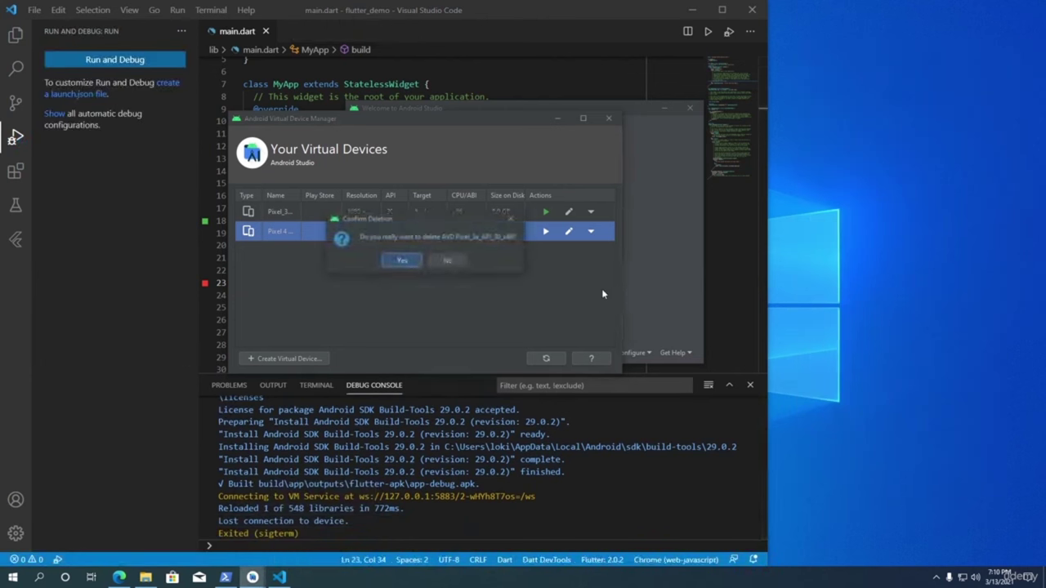
pyautogui.click(402, 259)
pyautogui.click(298, 214)
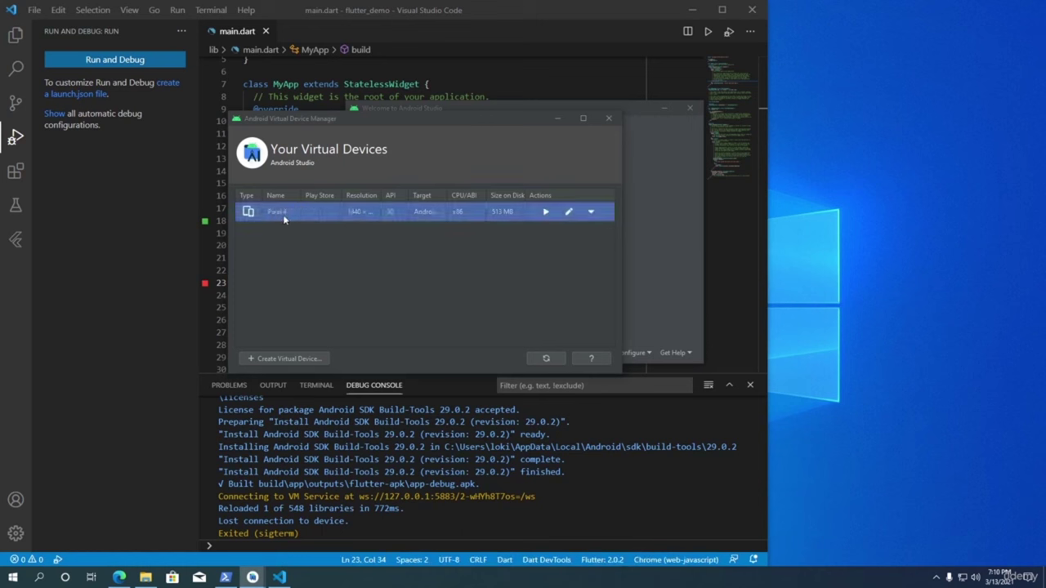
pyautogui.click(608, 118)
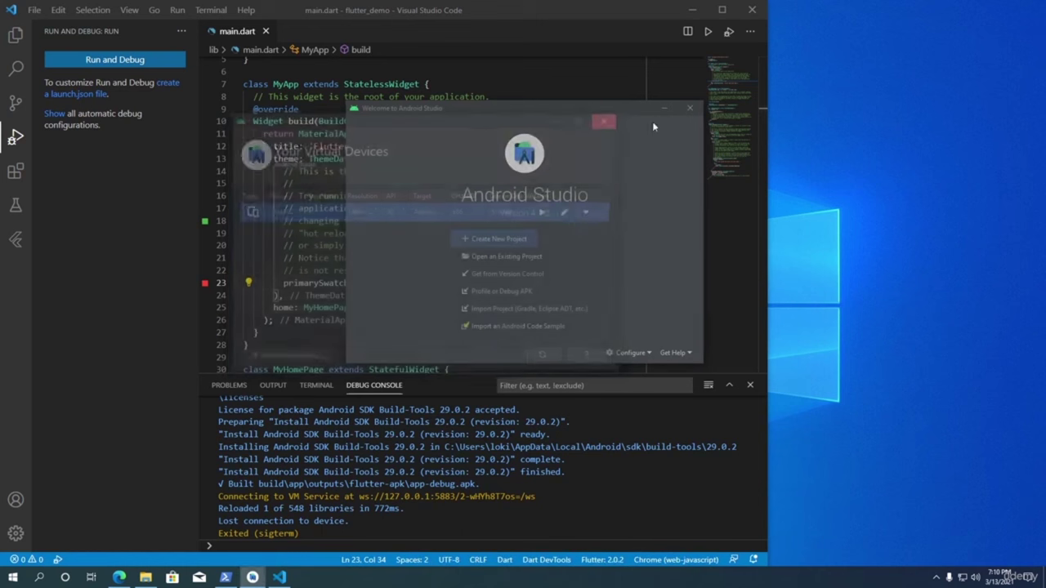
pyautogui.click(690, 108)
# Step: In VS Code, start the Pixel 4 XL API 30 emulator as the target device and debug flutter_demo on it
pyautogui.click(384, 146)
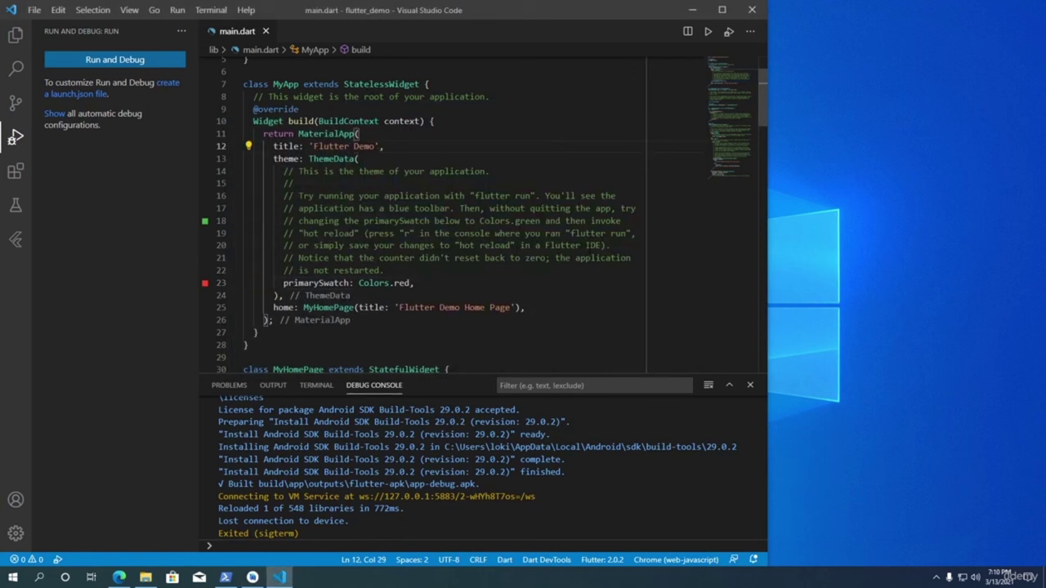
pyautogui.click(676, 560)
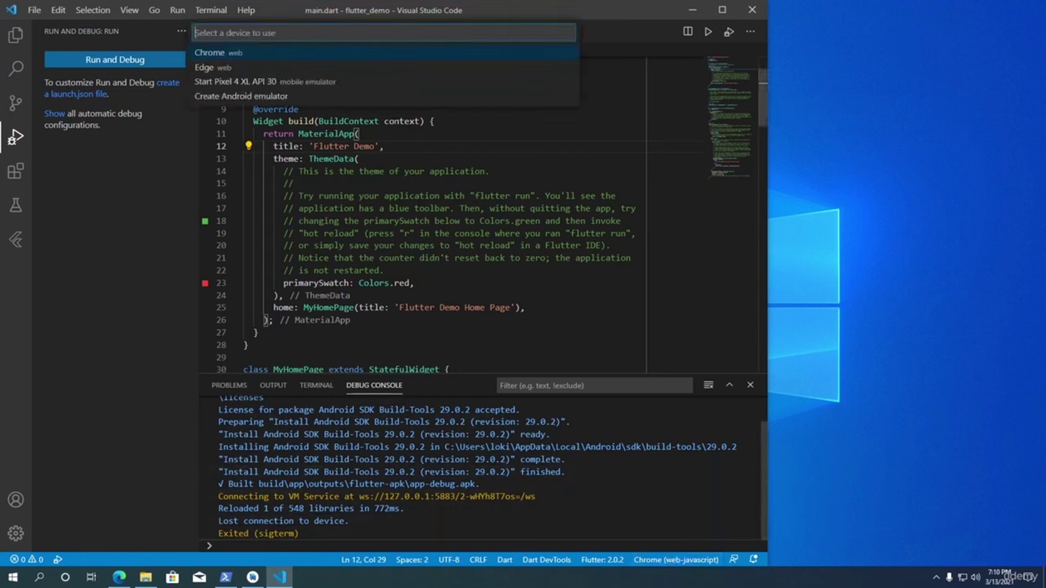
pyautogui.click(386, 84)
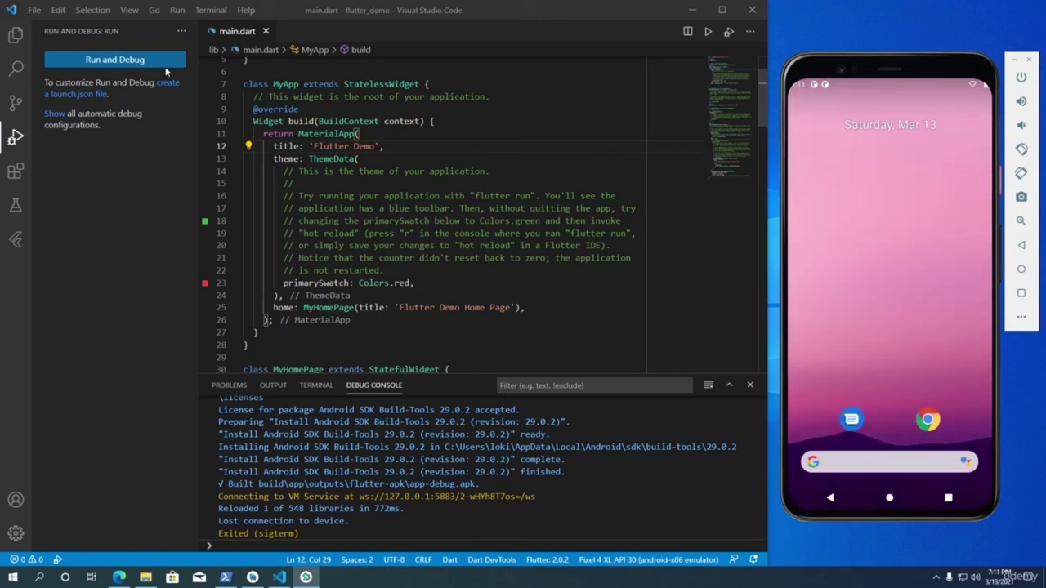
pyautogui.click(116, 64)
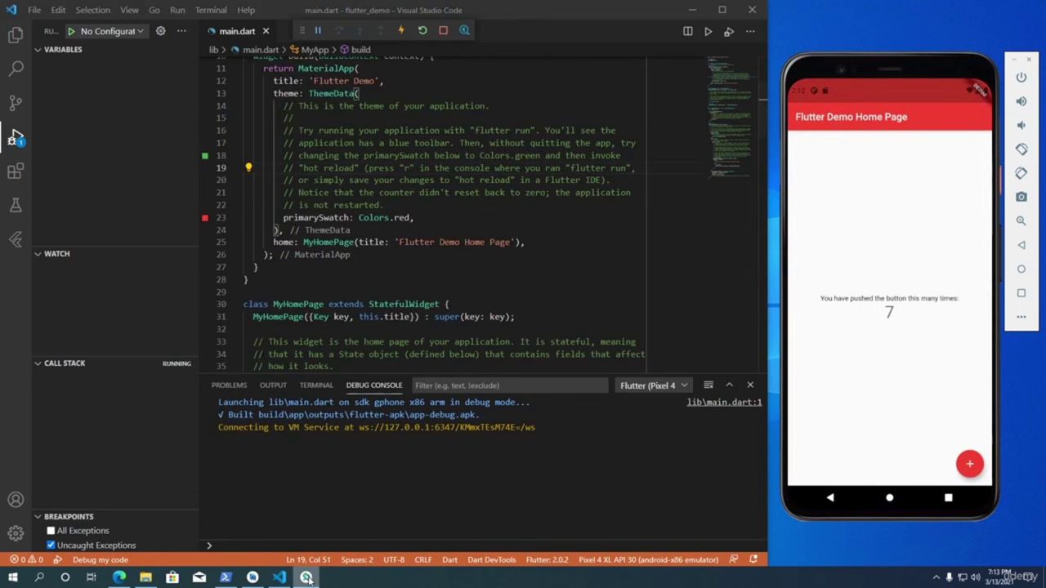
# Step: Close the Pixel 4 XL emulator and start debugging the app in Chrome
pyautogui.rightClick(307, 578)
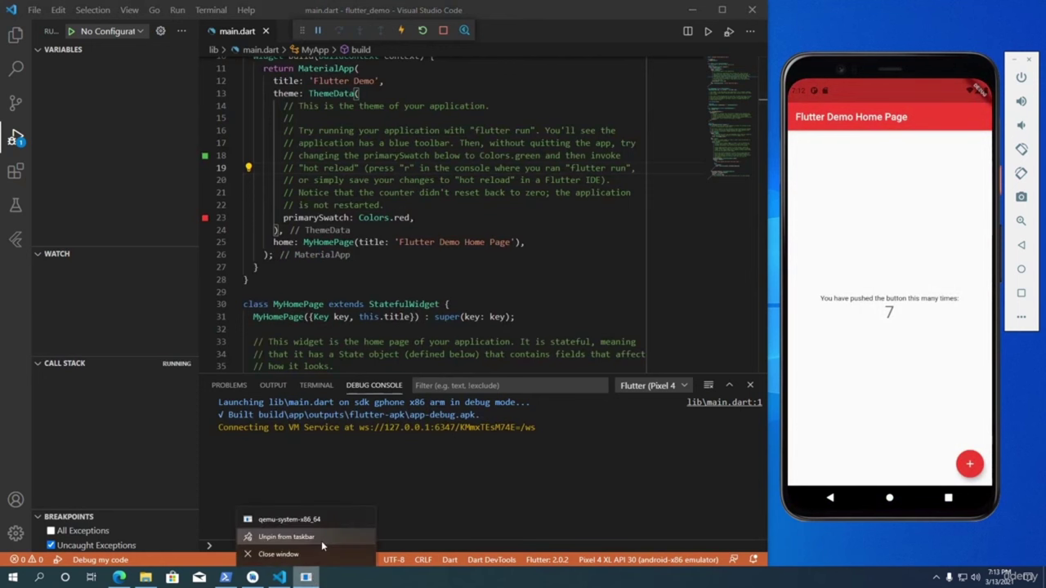
pyautogui.click(315, 554)
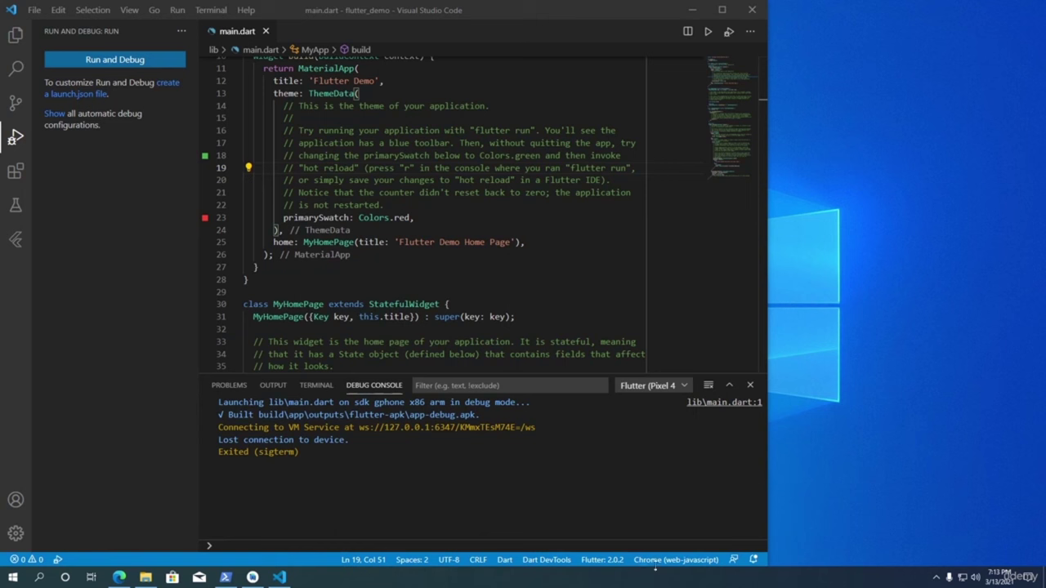
pyautogui.click(121, 62)
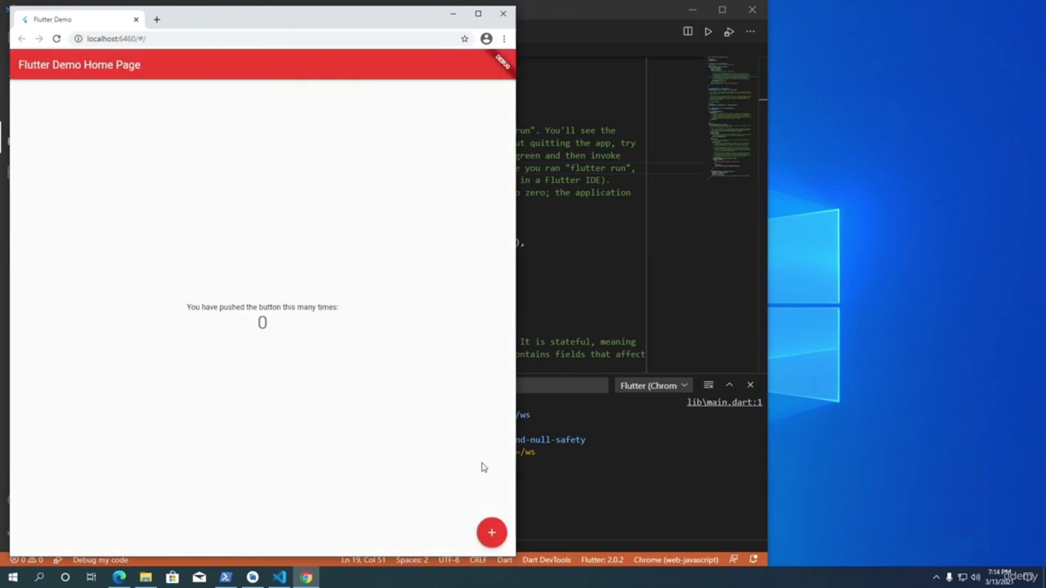
# Step: Test the add button of the app in Chrome by incrementing the counter four times
pyautogui.click(492, 535)
pyautogui.click(493, 537)
pyautogui.click(492, 535)
pyautogui.click(492, 535)
# Step: Change the theme's primarySwatch to Colors.amber in main.dart, apply it to the app in Chrome and widen the browser window
pyautogui.hotkey('alt', 'Tab')
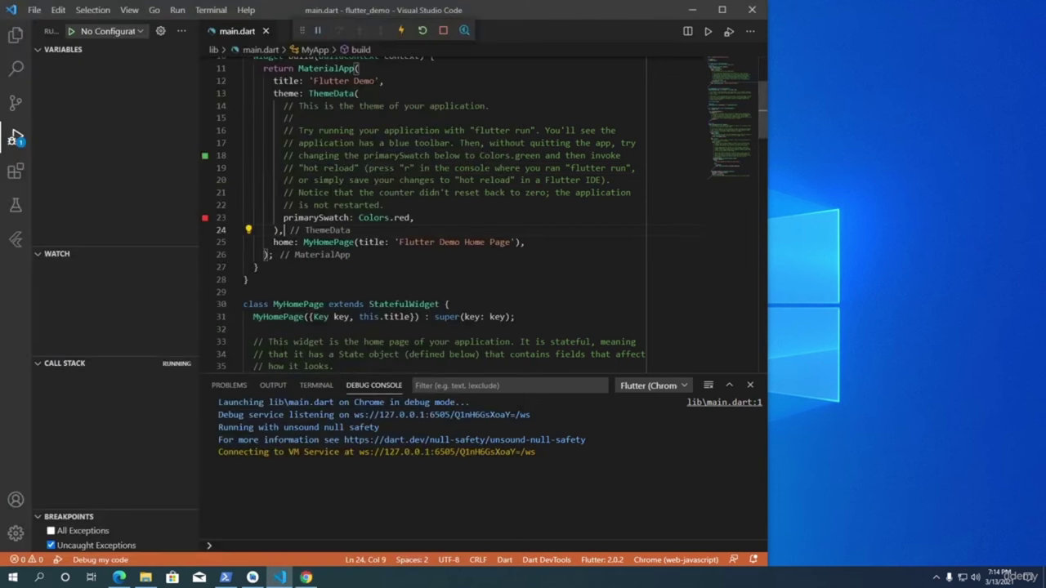
pyautogui.click(413, 217)
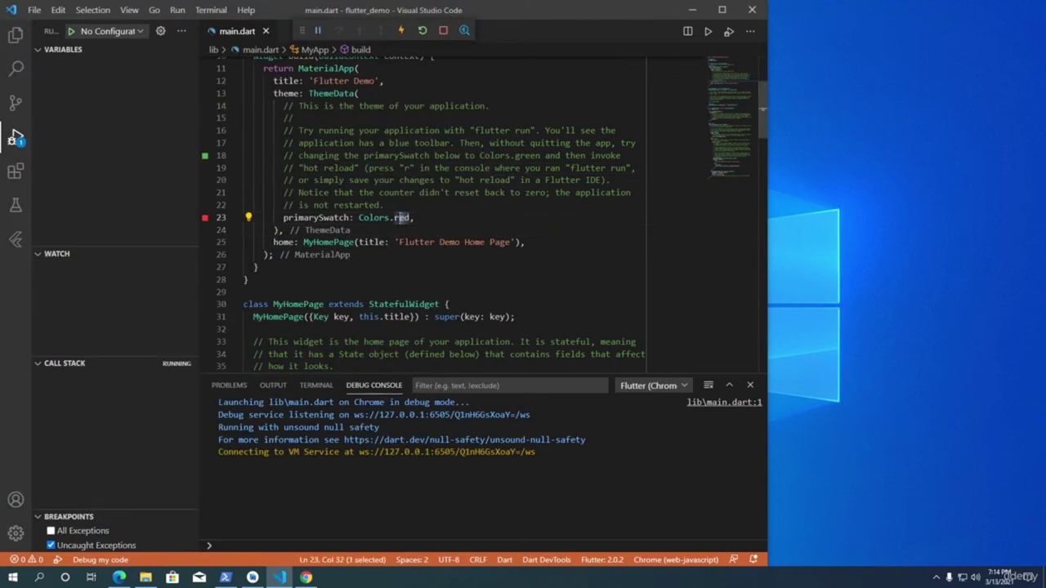
pyautogui.moveTo(409, 218); pyautogui.dragTo(393, 217)
pyautogui.write('amber')
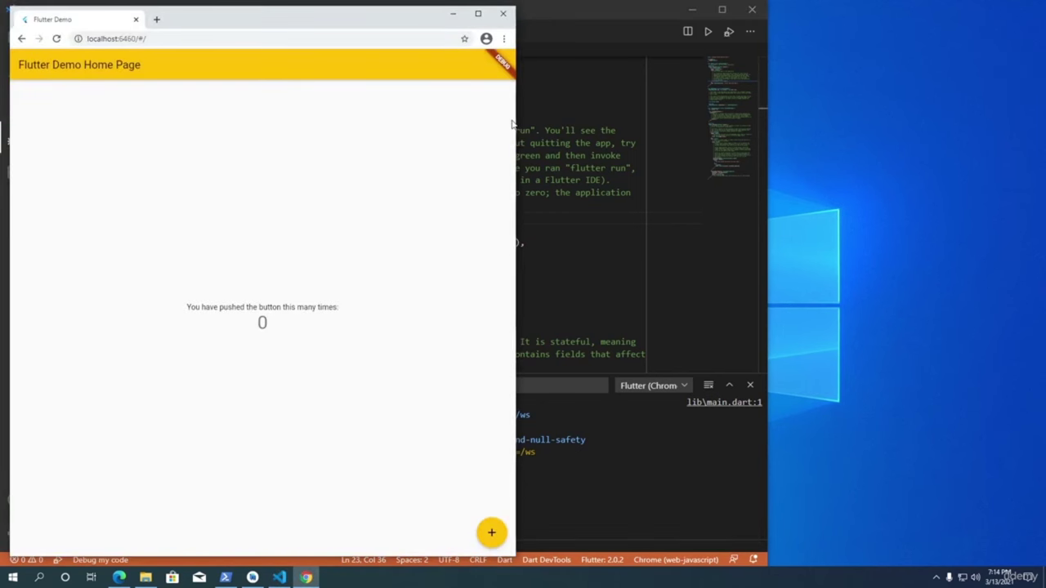
pyautogui.moveTo(517, 124); pyautogui.dragTo(1023, 124)
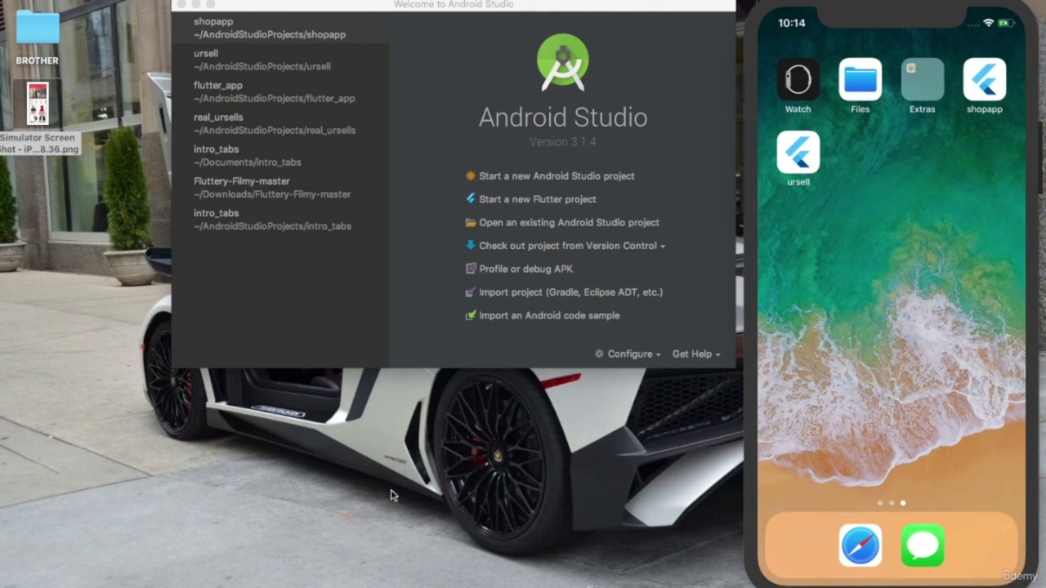
# Step: Open the simulator screenshot image from the desktop to examine the fashapp home page design, and close it
pyautogui.press('Up')
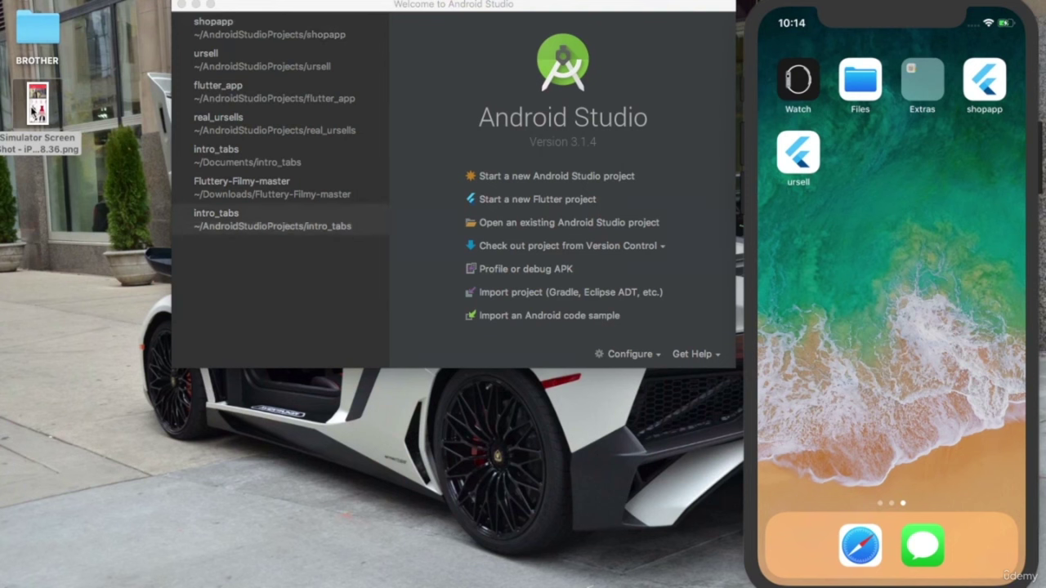
pyautogui.doubleClick(45, 106)
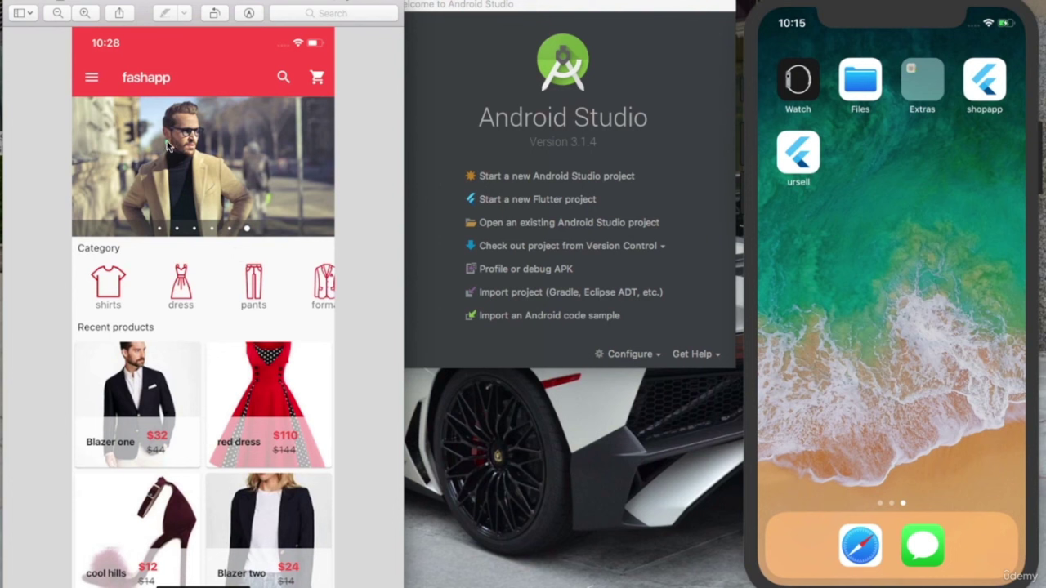
pyautogui.click(15, 3)
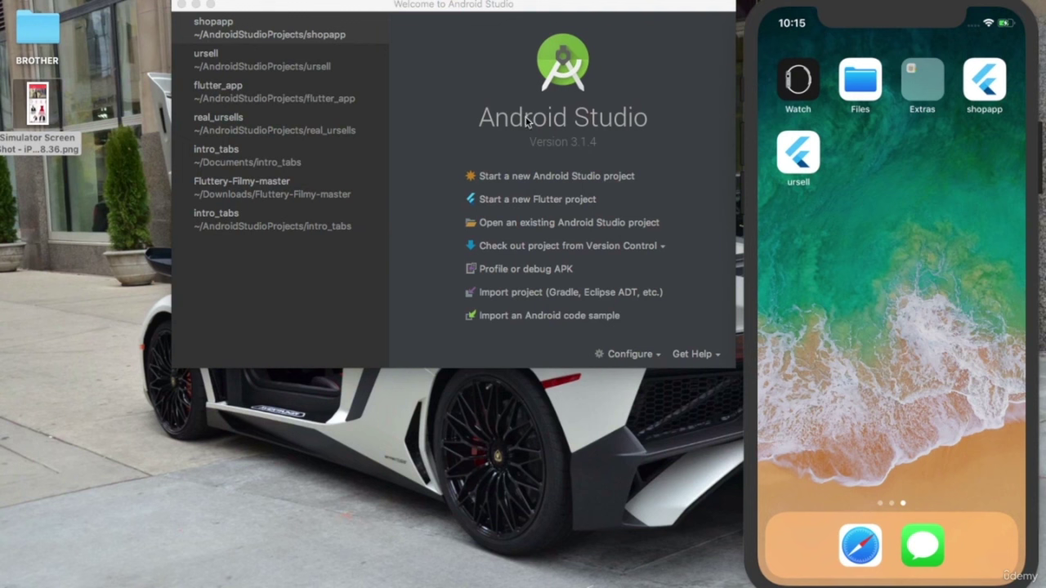
# Step: Start a new Flutter project in Android Studio, using the Flutter Application type, and proceed to its configuration
pyautogui.click(490, 200)
pyautogui.click(495, 202)
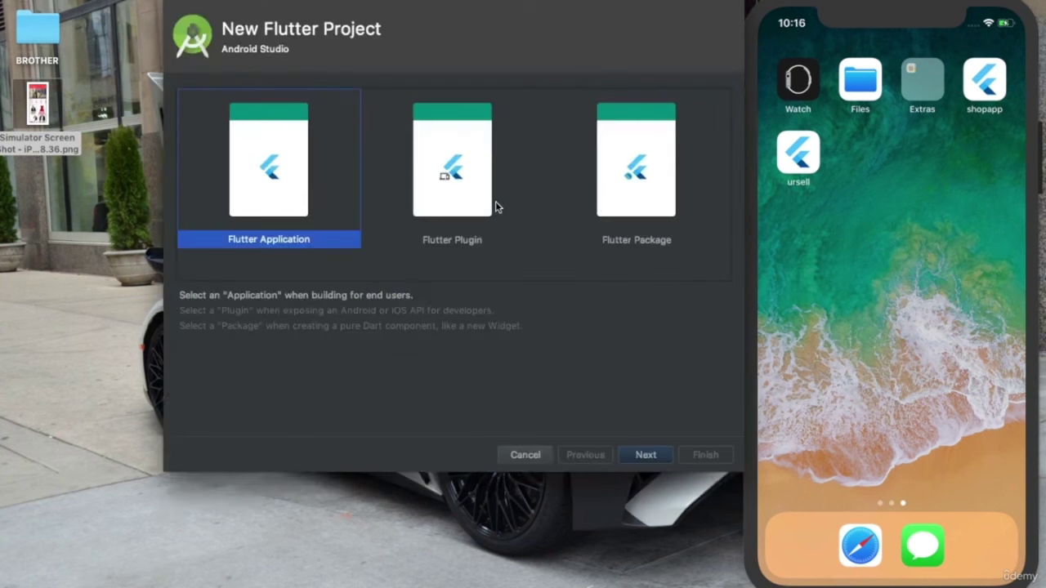
pyautogui.click(645, 456)
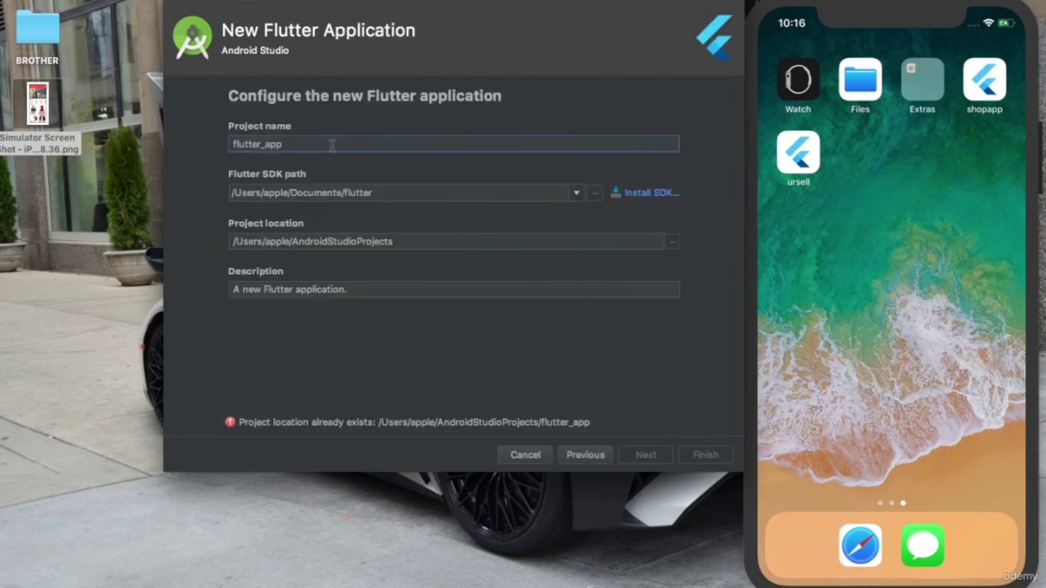
# Step: Name the new Flutter project flutter_ecom, keep the remaining default settings and finish creating it
pyautogui.press('BackSpace')
pyautogui.press('BackSpace')
pyautogui.press('BackSpace')
pyautogui.press('BackSpace')
pyautogui.press('BackSpace')
pyautogui.press('BackSpace')
pyautogui.press('BackSpace')
pyautogui.press('BackSpace')
pyautogui.press('BackSpace')
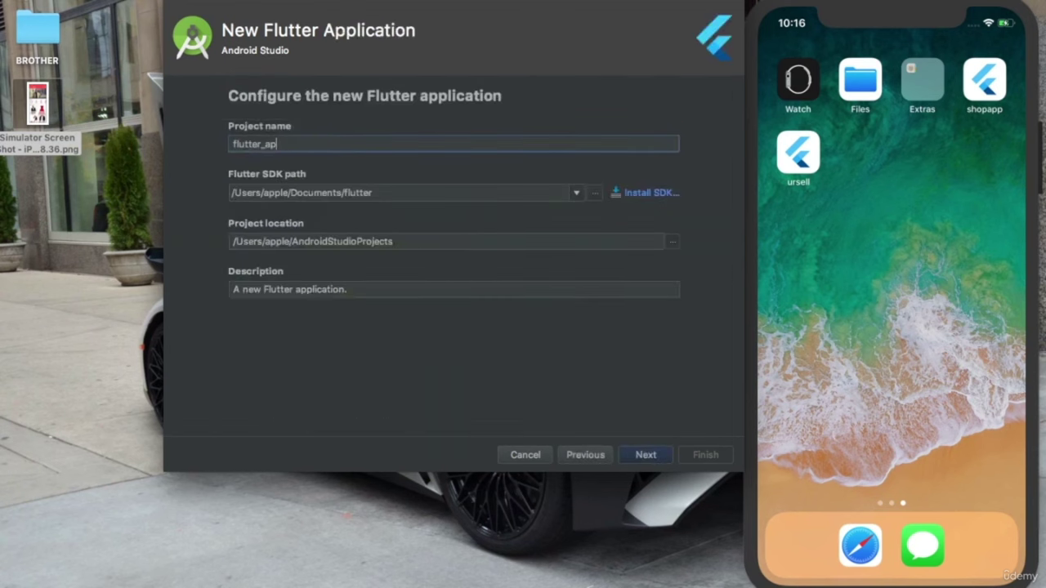
pyautogui.press('BackSpace')
pyautogui.write('ash')
pyautogui.press('BackSpace')
pyautogui.press('BackSpace')
pyautogui.press('BackSpace')
pyautogui.write('lutter')
pyautogui.write('_')
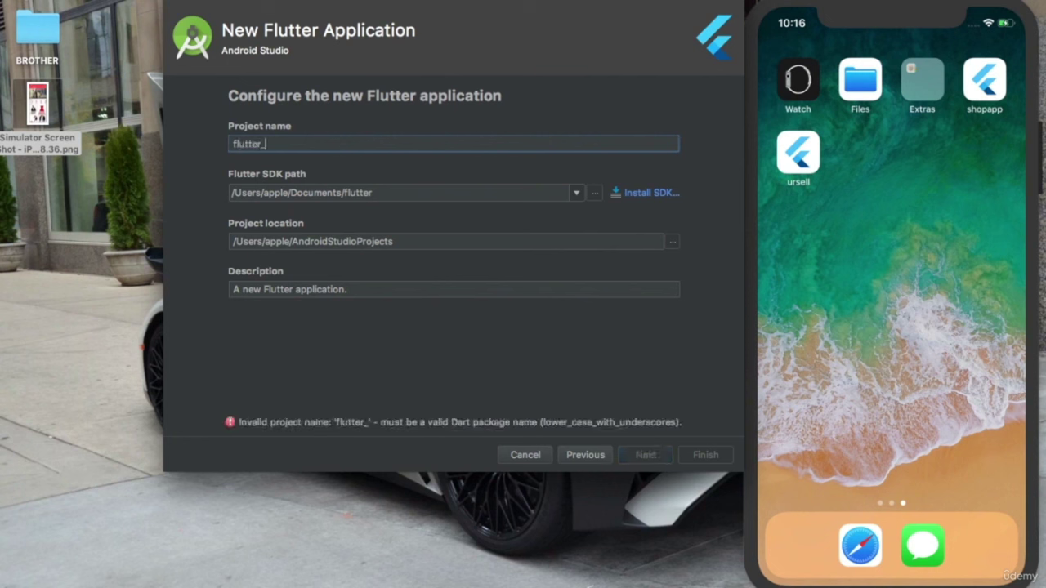
pyautogui.write('ecom')
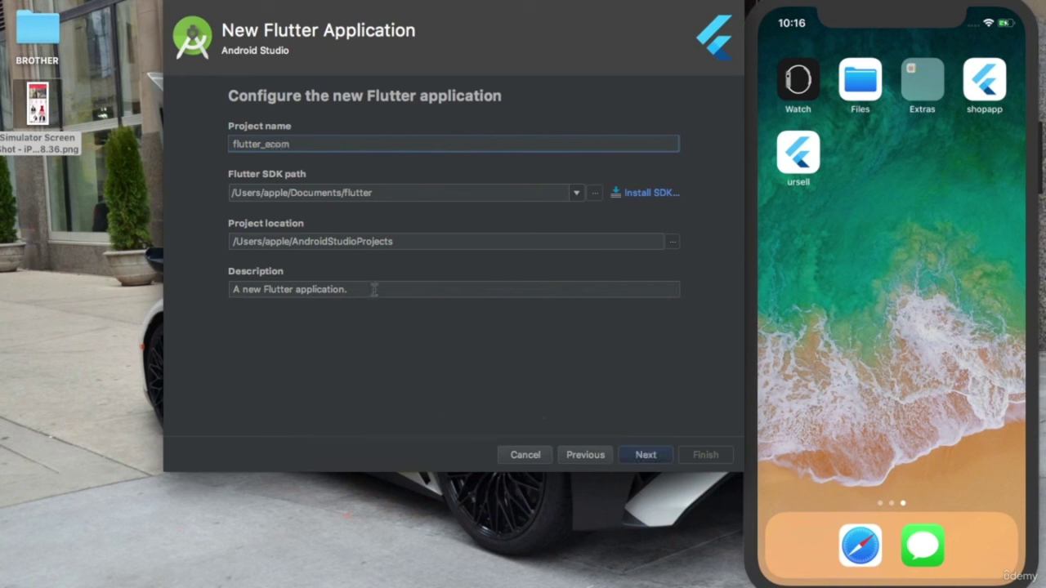
pyautogui.click(640, 461)
pyautogui.click(703, 459)
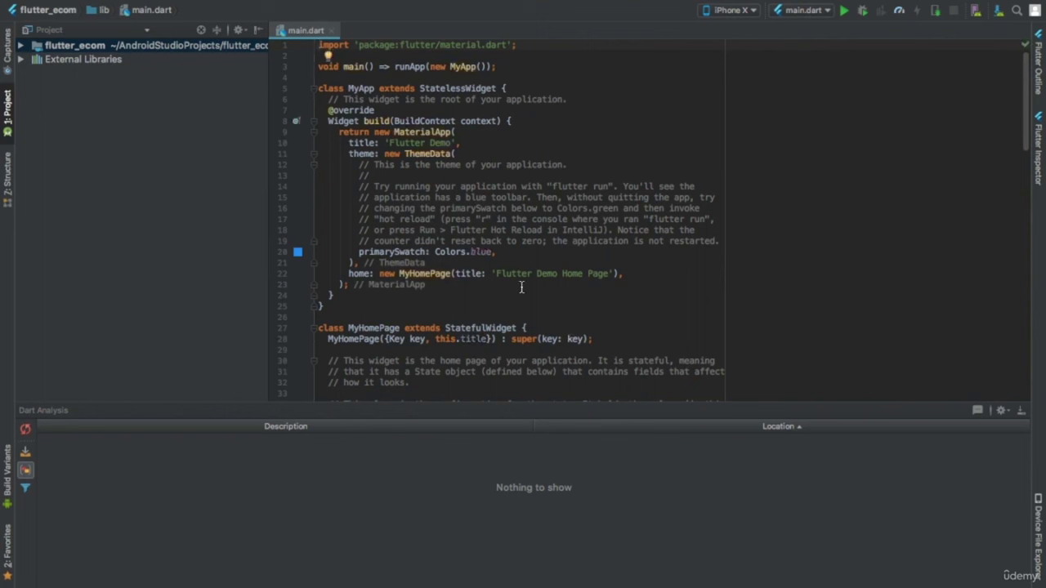
# Step: Shrink the Dart Analysis pane to give the main.dart editor more height, and skim the generated code
pyautogui.scroll(-20, 521, 288)
pyautogui.scroll(20, 522, 288)
pyautogui.moveTo(472, 405); pyautogui.dragTo(471, 539)
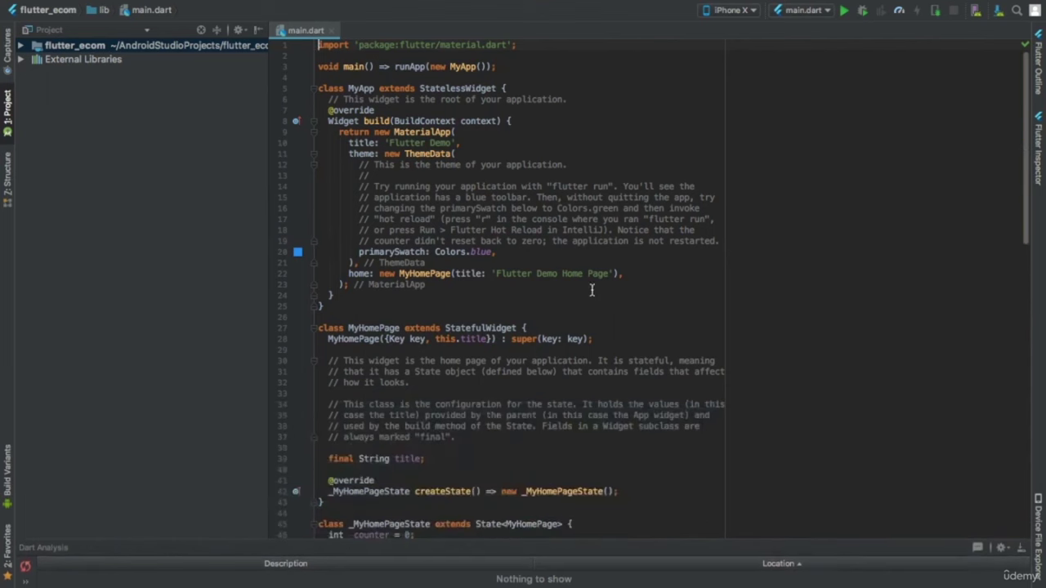
pyautogui.scroll(-3, 677, 203)
pyautogui.scroll(3, 677, 202)
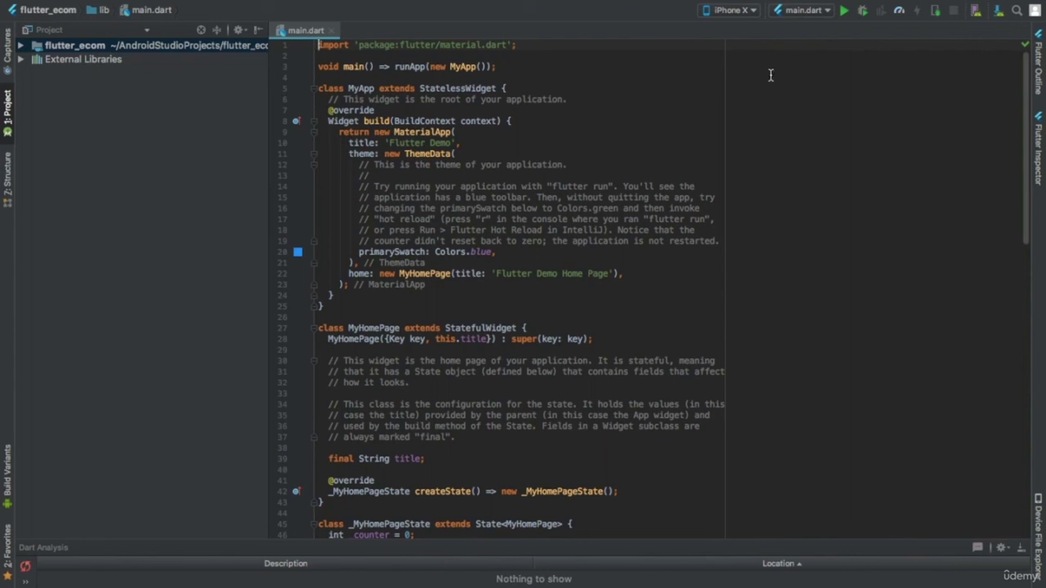
# Step: Examine the virtual device creation wizard for a Nexus 5X phone up to the system image choice, and close it without creating a device
pyautogui.click(977, 11)
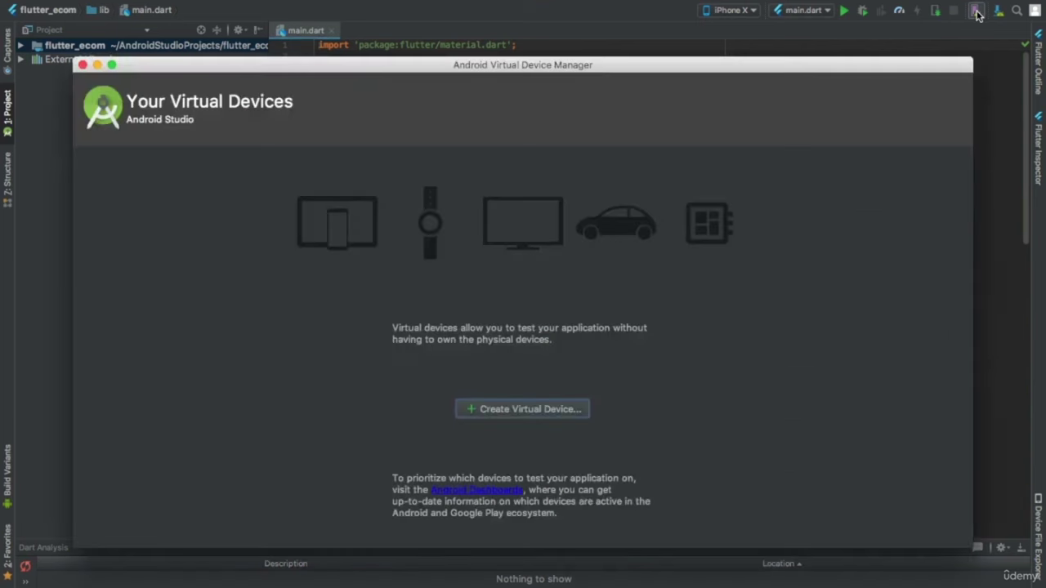
pyautogui.click(496, 410)
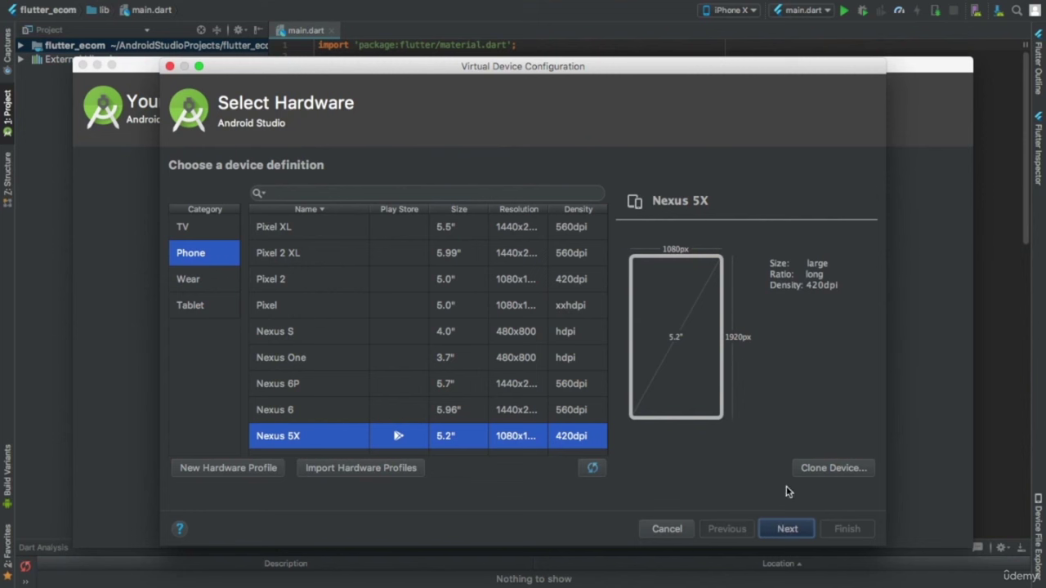
pyautogui.click(776, 531)
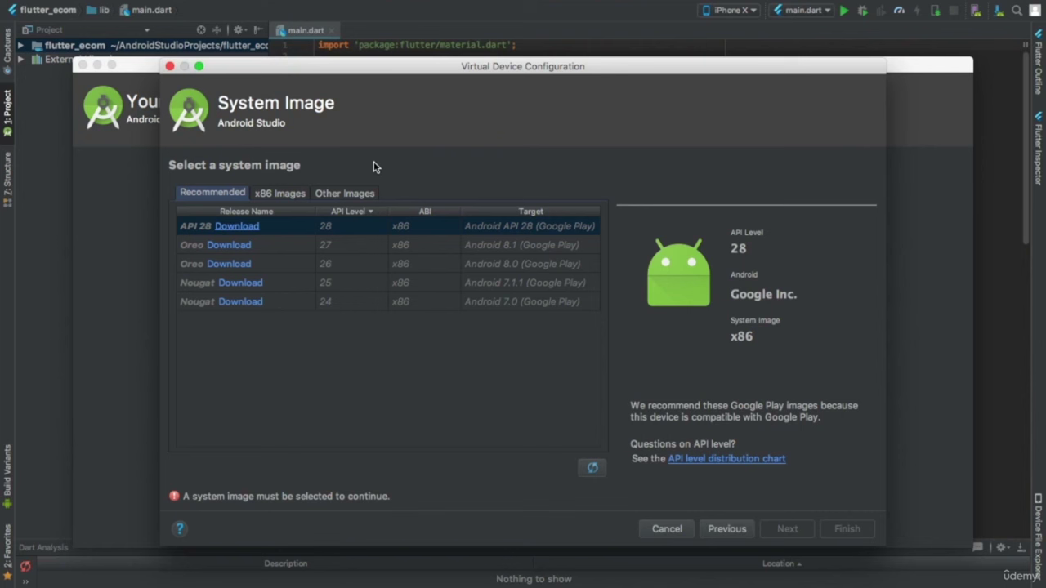
pyautogui.click(170, 67)
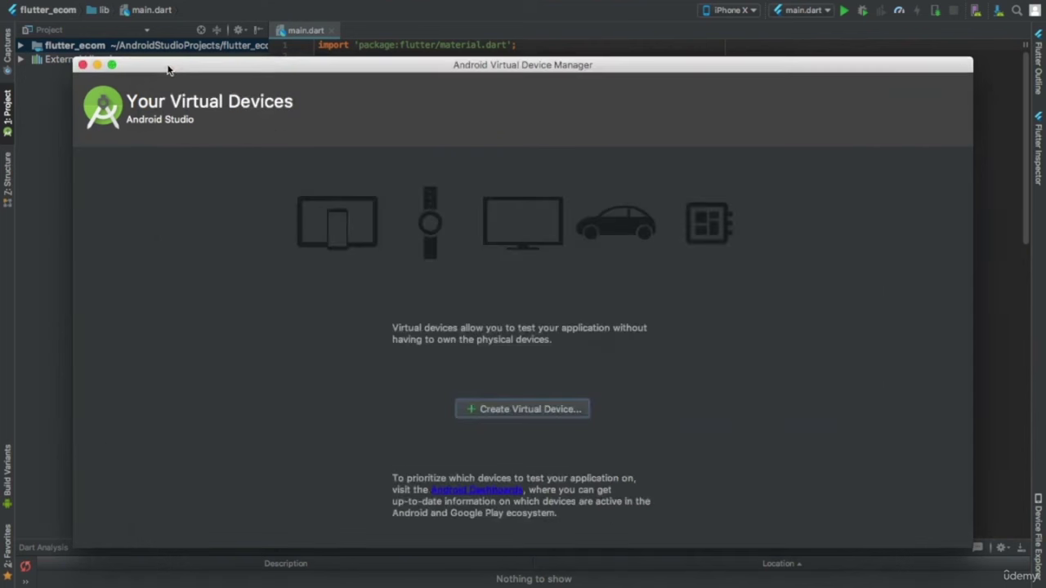
pyautogui.click(82, 65)
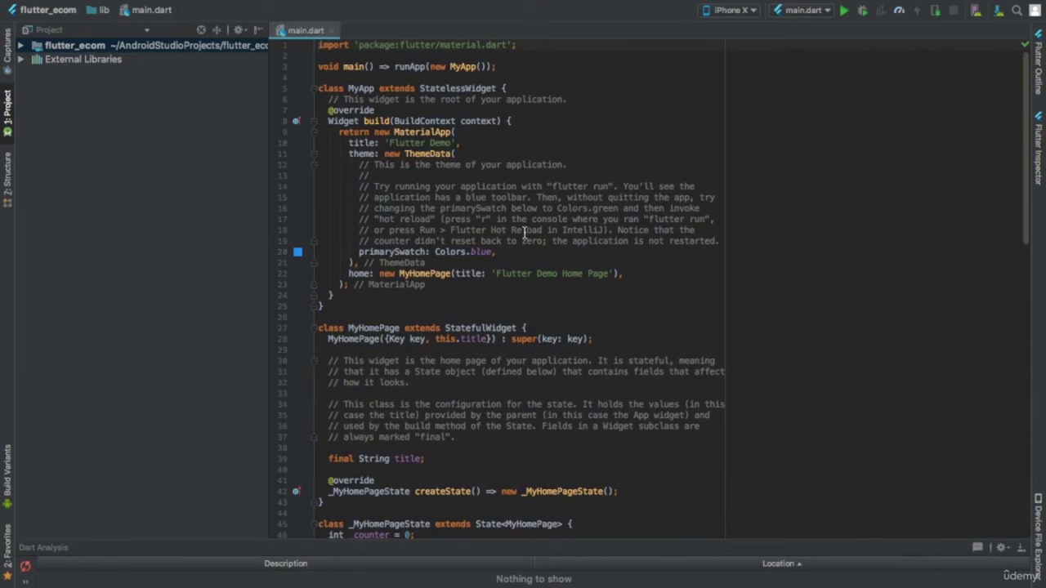
# Step: Narrow the project tree to widen the editor, and enlarge the code text of main.dart
pyautogui.scroll(-7, 525, 233)
pyautogui.scroll(-15, 525, 233)
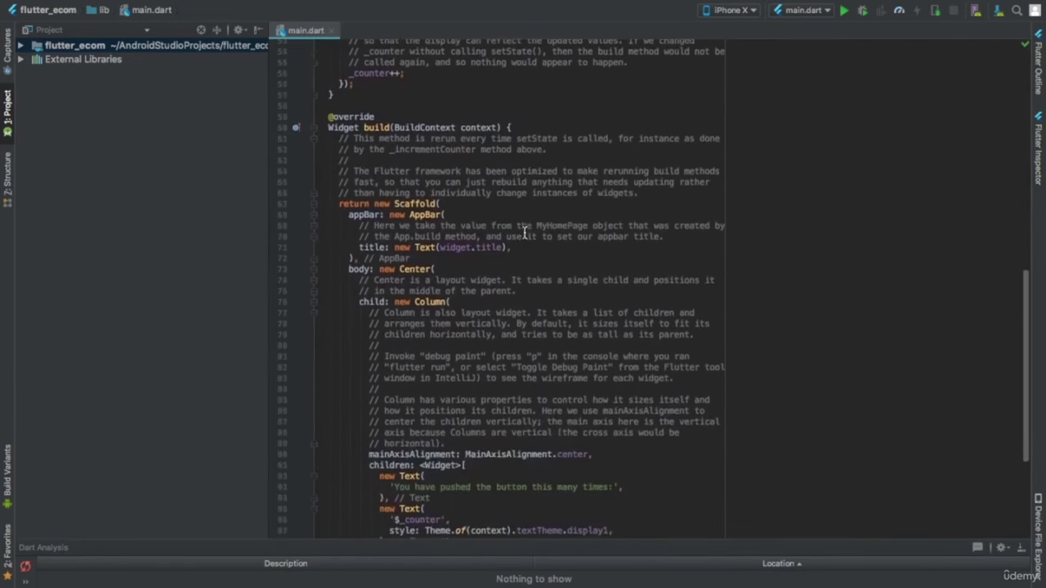
pyautogui.scroll(20, 524, 233)
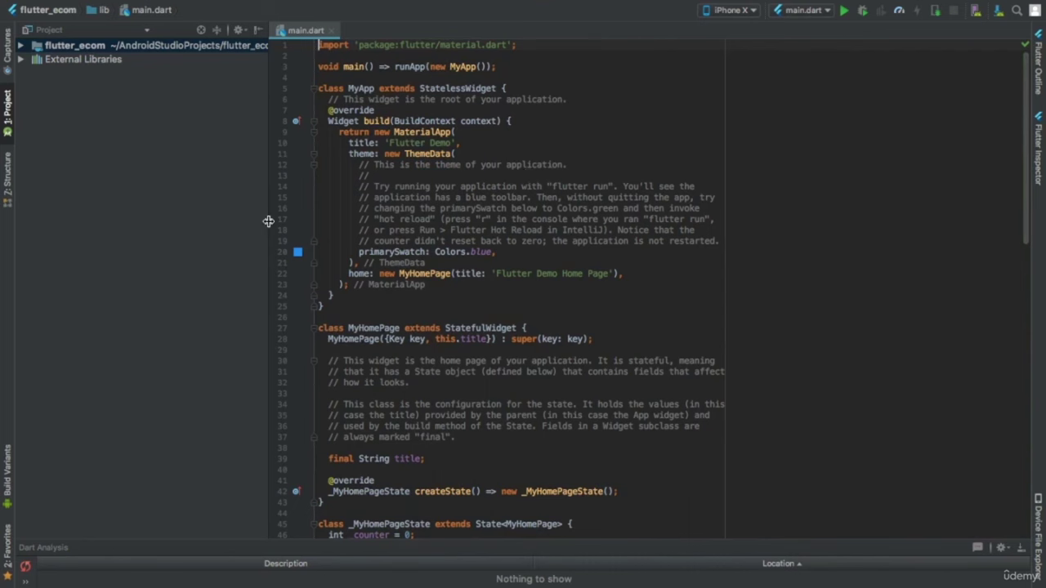
pyautogui.moveTo(268, 221); pyautogui.dragTo(157, 196)
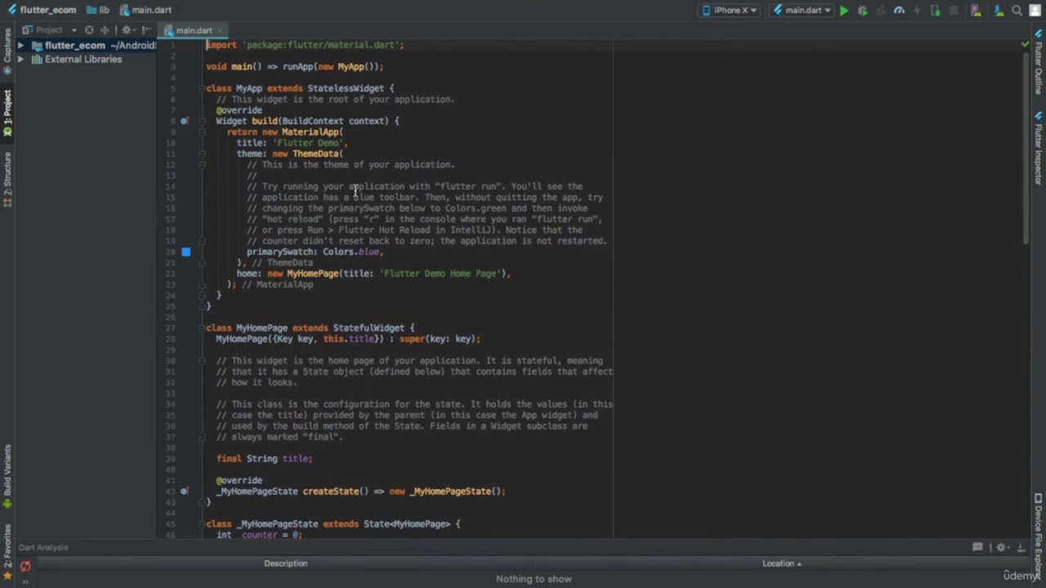
pyautogui.scroll(3, 354, 191)
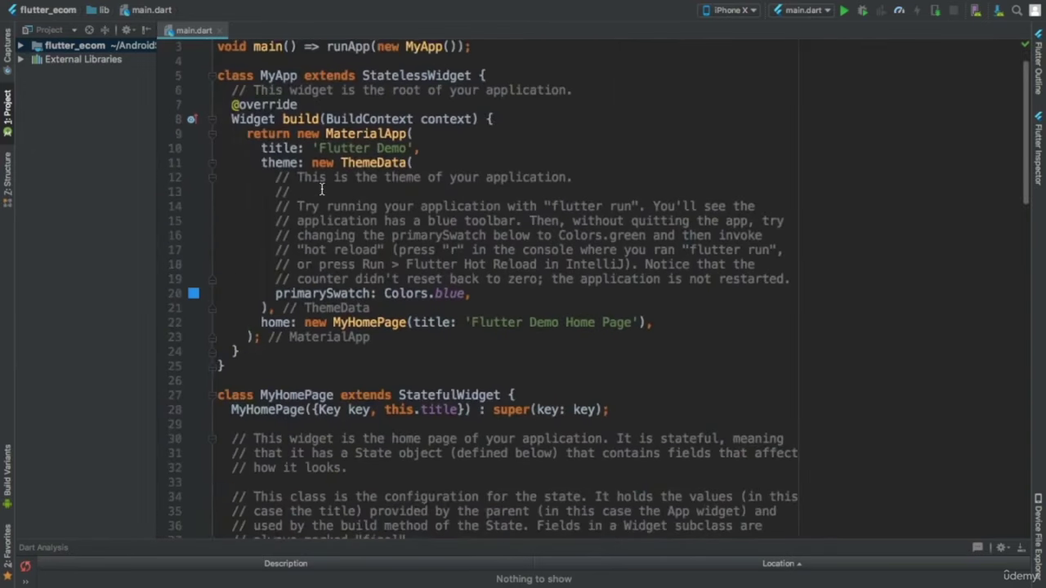
pyautogui.scroll(1, 321, 190)
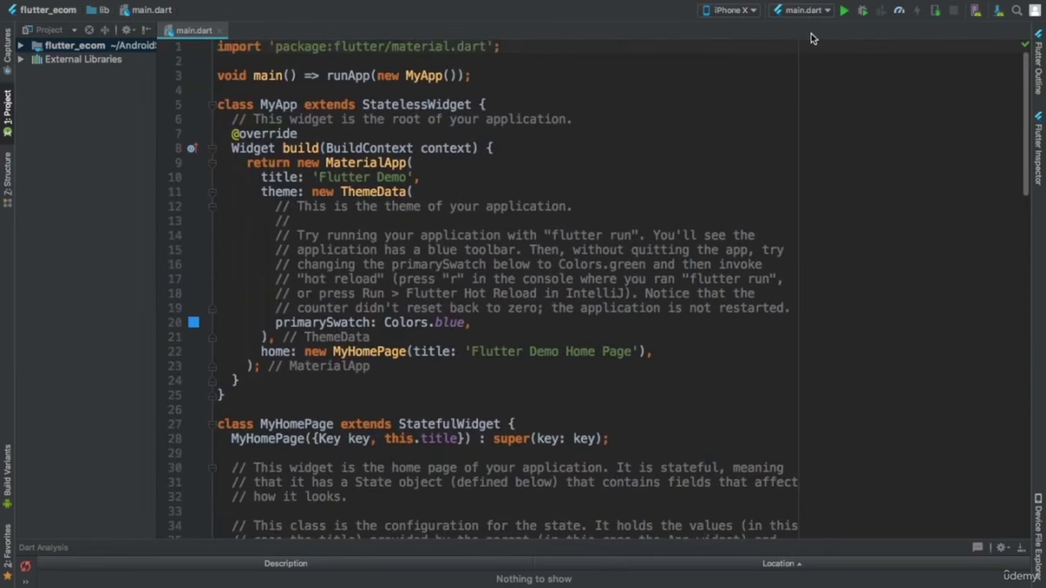
# Step: Run main.dart on the iPhone X simulator and test the app's add button by raising the counter to 39
pyautogui.click(846, 11)
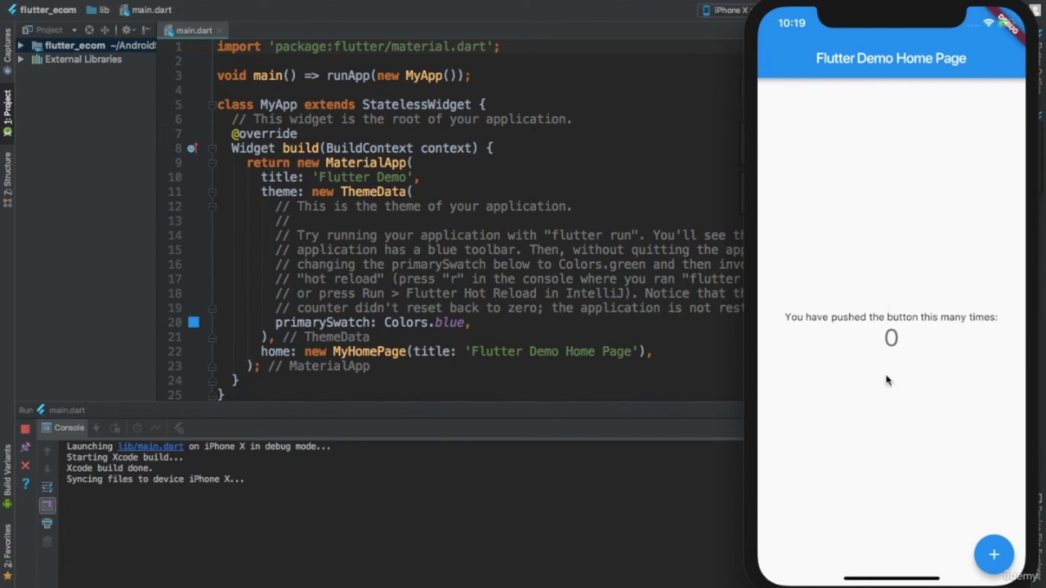
pyautogui.click(996, 556)
pyautogui.click(996, 556)
pyautogui.click(996, 556)
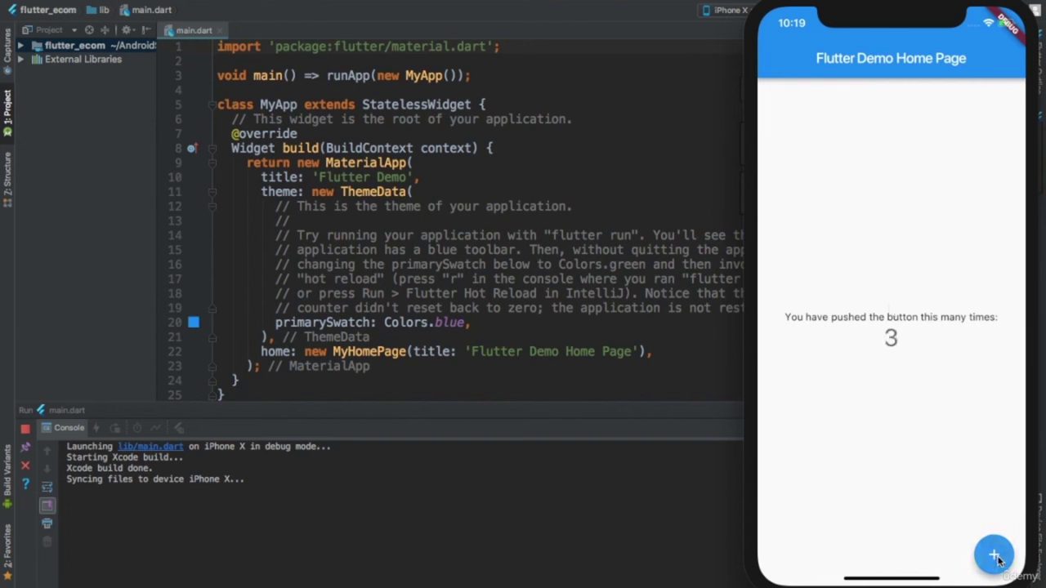
pyautogui.click(996, 556)
pyautogui.click(996, 556)
pyautogui.click(996, 557)
pyautogui.click(996, 556)
pyautogui.click(996, 556)
pyautogui.click(996, 556)
pyautogui.click(996, 557)
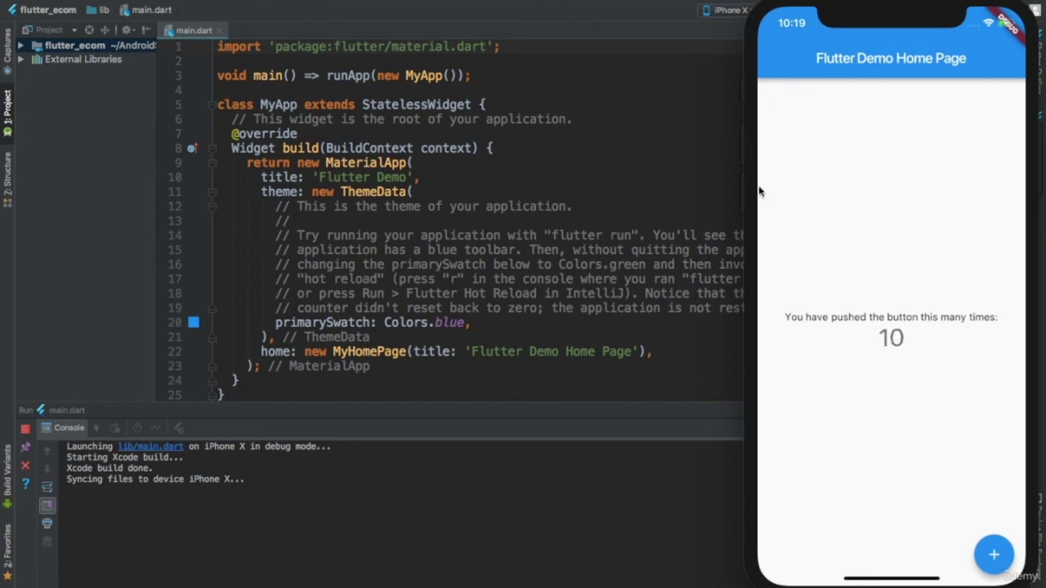
pyautogui.click(992, 556)
pyautogui.click(993, 557)
pyautogui.click(992, 557)
pyautogui.click(993, 556)
pyautogui.click(993, 557)
pyautogui.click(992, 556)
pyautogui.click(993, 556)
pyautogui.click(993, 557)
pyautogui.click(993, 557)
pyautogui.click(993, 556)
pyautogui.click(993, 556)
pyautogui.click(992, 557)
pyautogui.click(993, 557)
pyautogui.click(992, 557)
pyautogui.click(992, 556)
pyautogui.click(993, 557)
pyautogui.click(992, 556)
pyautogui.click(992, 557)
pyautogui.click(993, 556)
pyautogui.click(993, 556)
pyautogui.click(992, 557)
pyautogui.click(993, 557)
pyautogui.click(993, 556)
pyautogui.click(993, 557)
pyautogui.click(993, 557)
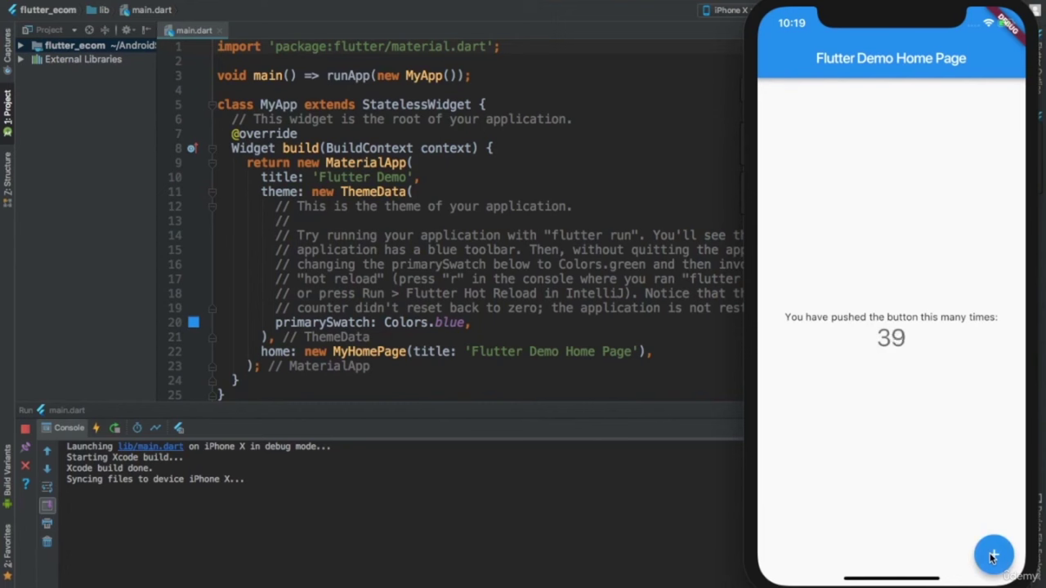
# Step: Shrink the run console and delete all the generated demo code from main.dart
pyautogui.click(639, 221)
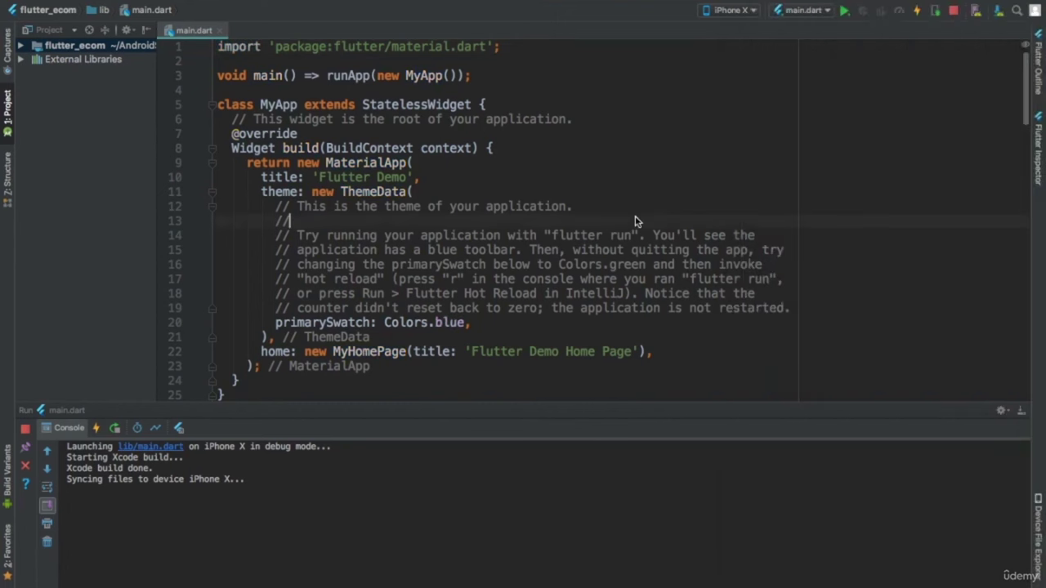
pyautogui.scroll(-2, 564, 207)
pyautogui.scroll(-8, 564, 207)
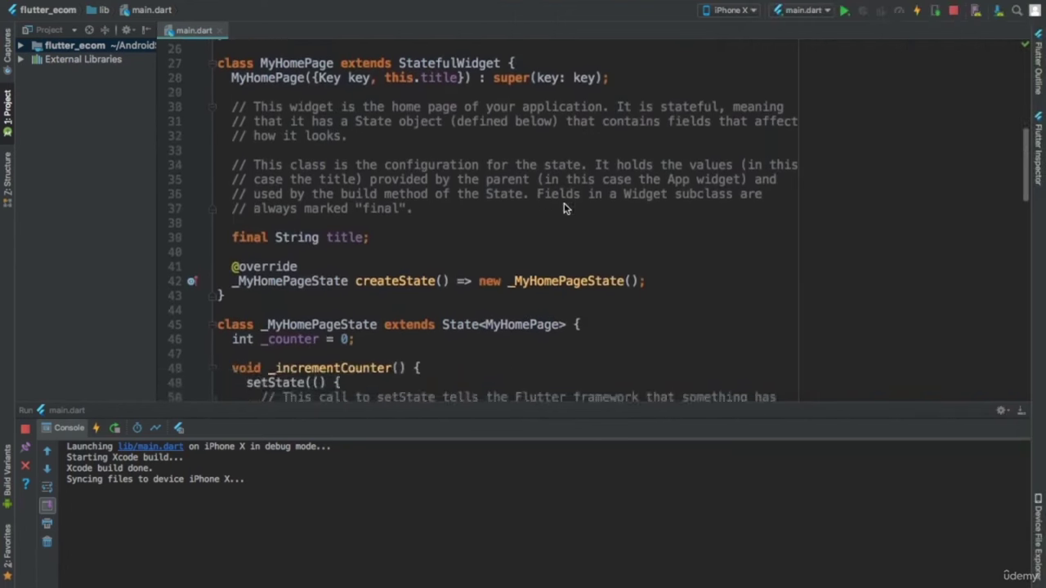
pyautogui.scroll(9, 564, 207)
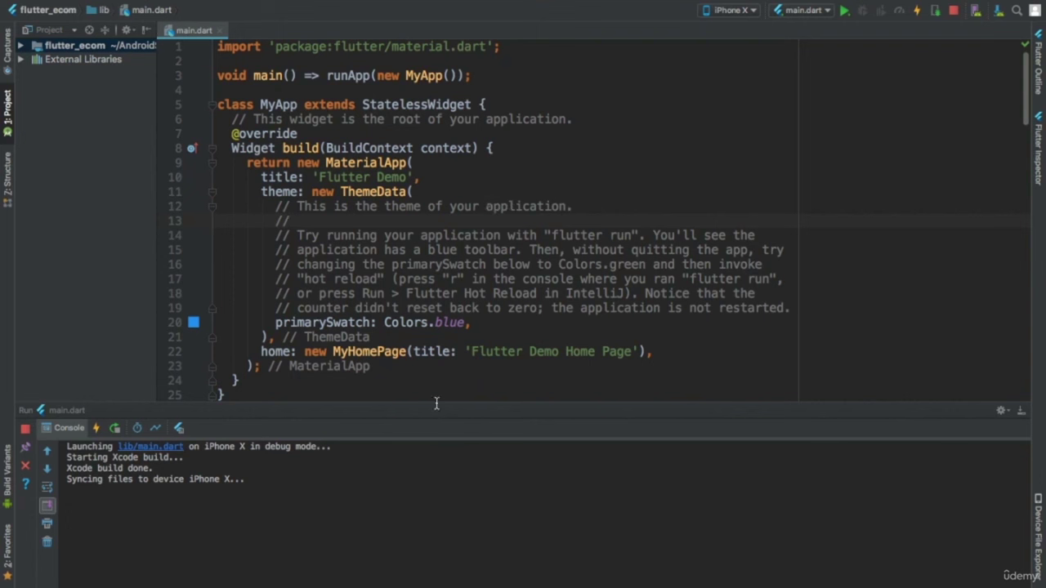
pyautogui.moveTo(436, 402); pyautogui.dragTo(441, 519)
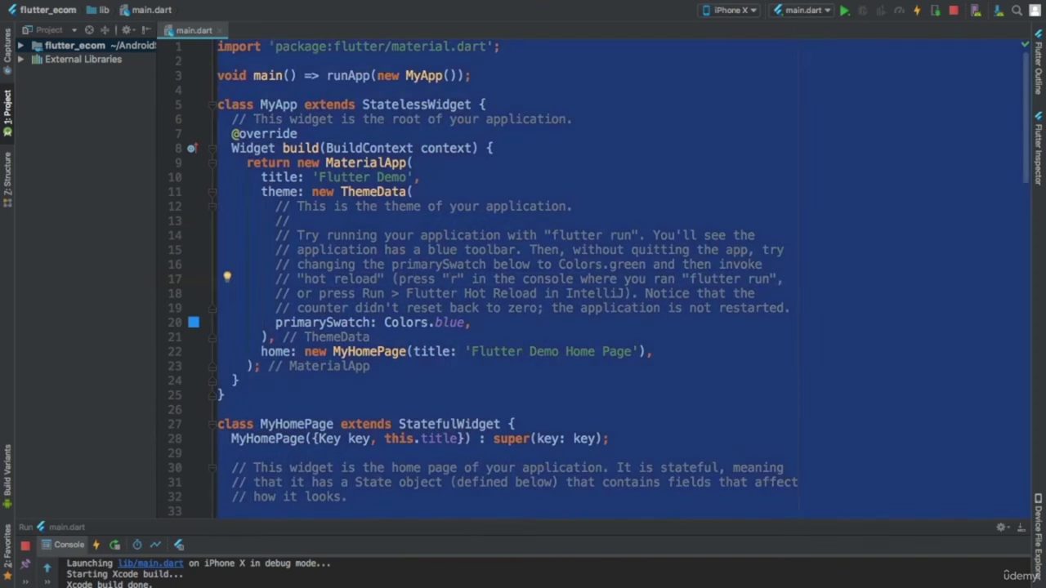
pyautogui.press('BackSpace')
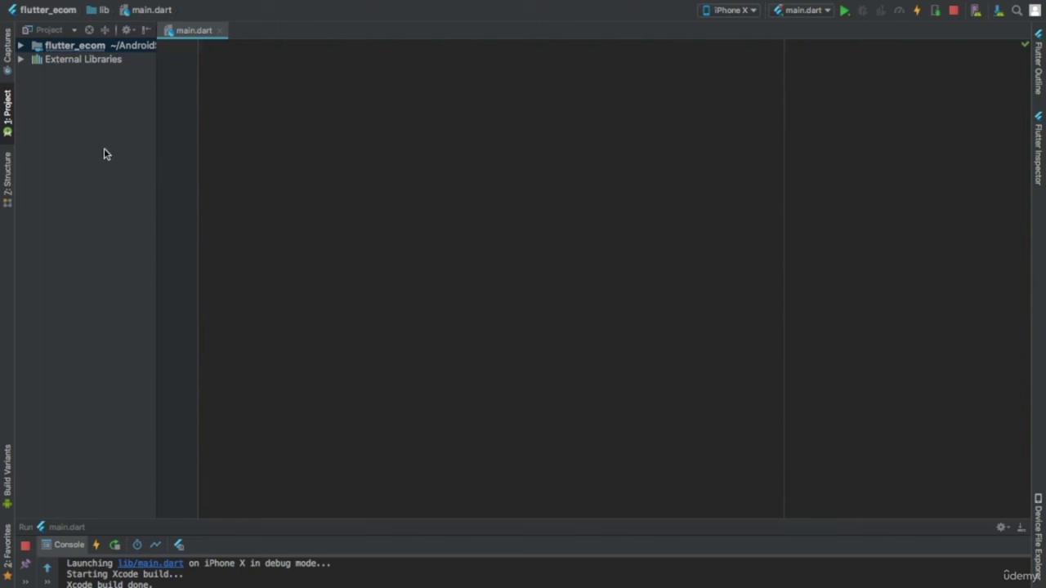
# Step: Expand the flutter_ecom project and delete its test directory
pyautogui.click(29, 47)
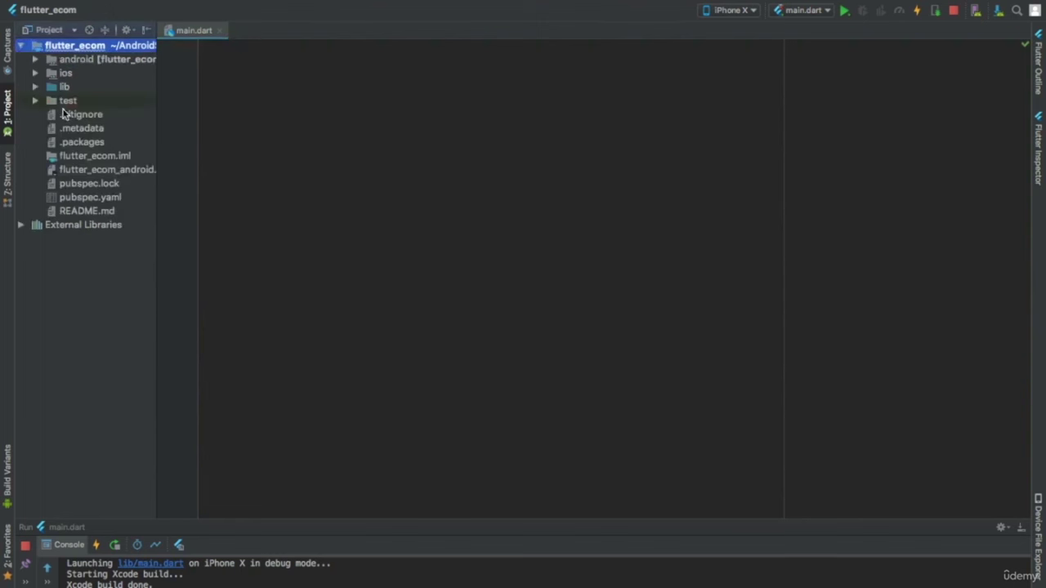
pyautogui.click(70, 101)
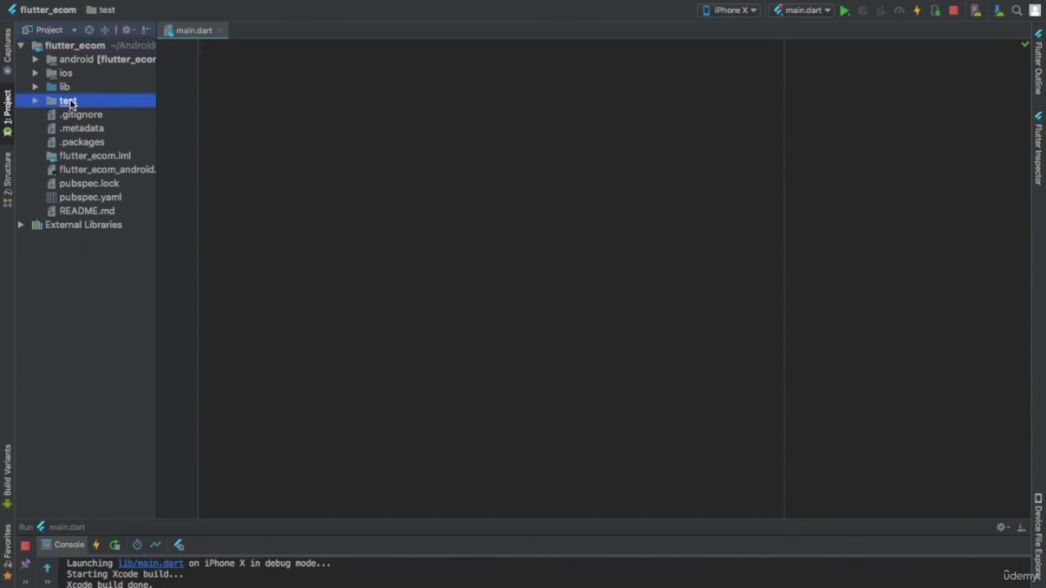
pyautogui.press('Delete')
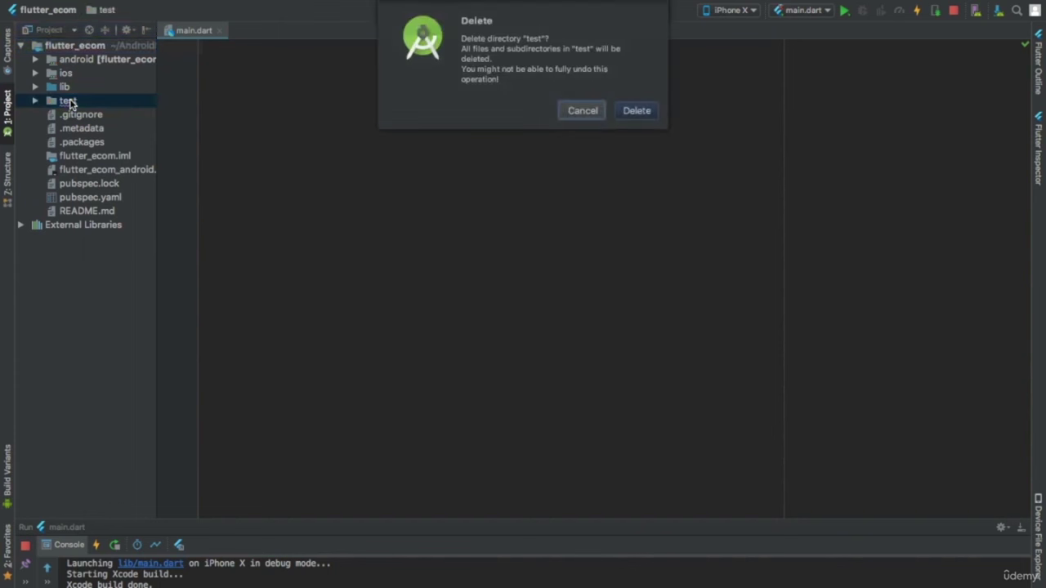
pyautogui.press('Return')
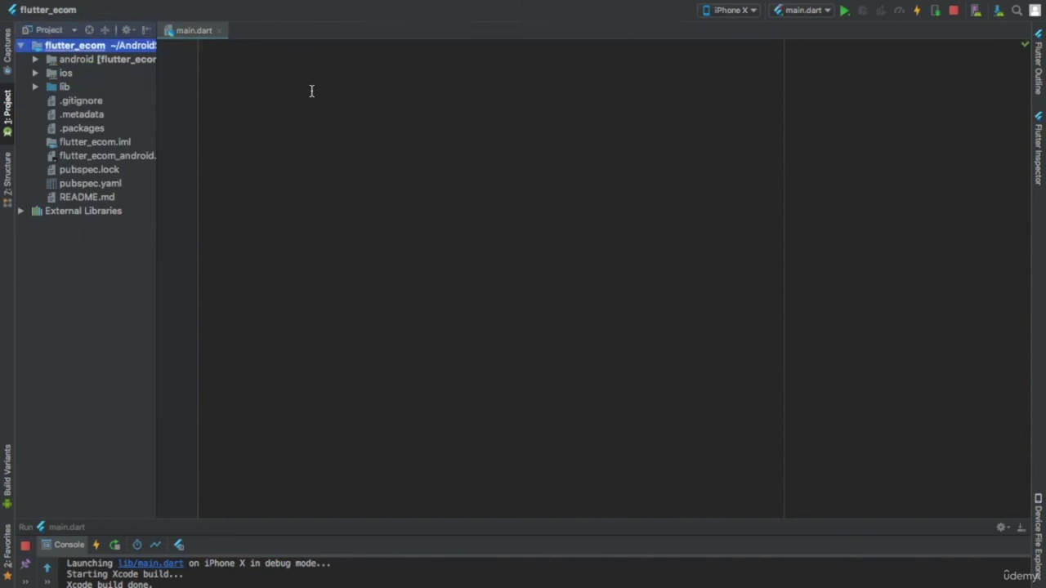
# Step: Add an import of 'package:flutter/material.dart' as the first line of the empty main.dart
pyautogui.click(311, 90)
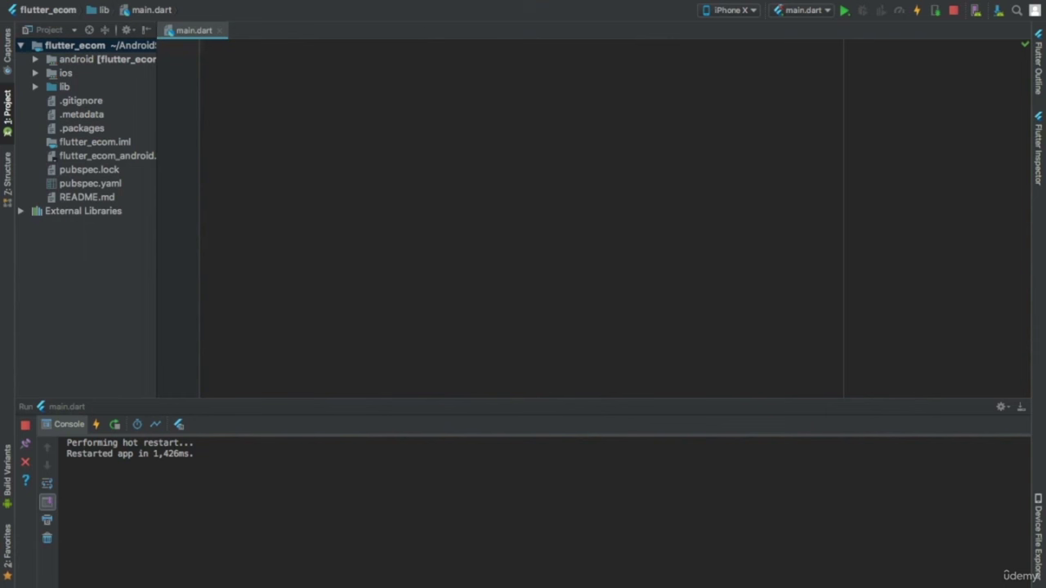
pyautogui.write('im')
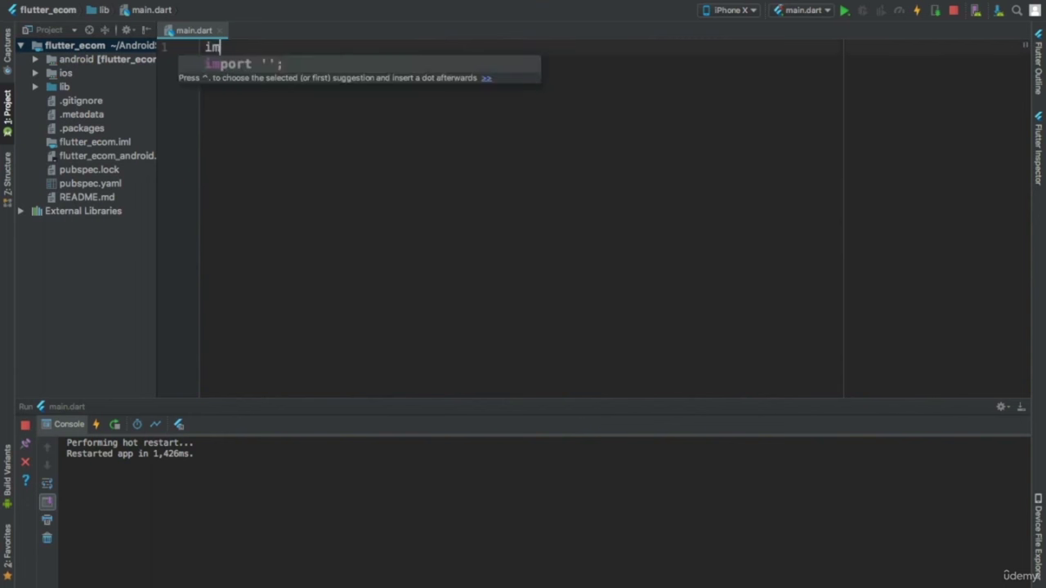
pyautogui.press('Return')
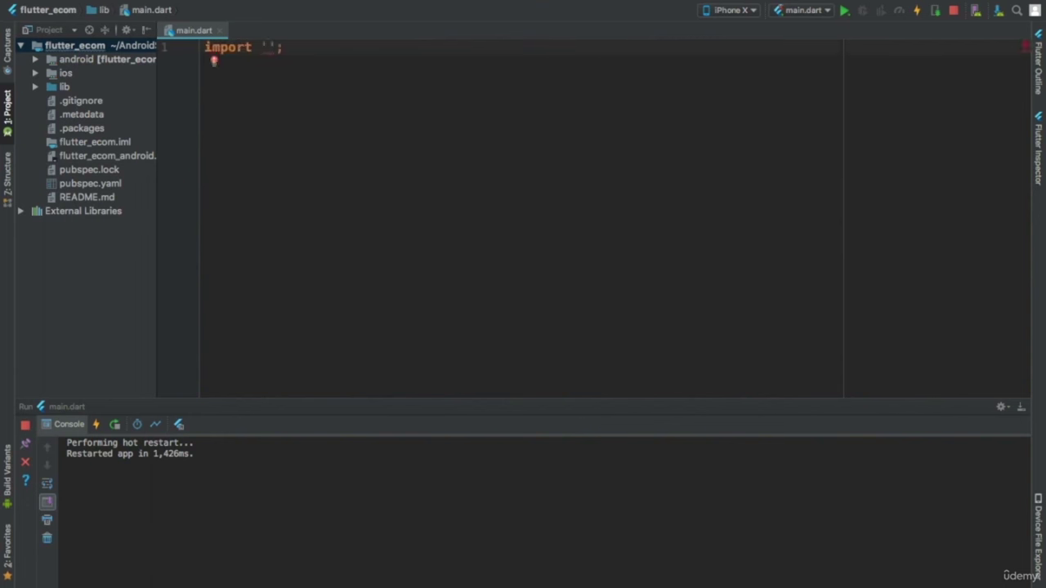
pyautogui.write('pa')
pyautogui.press('Return')
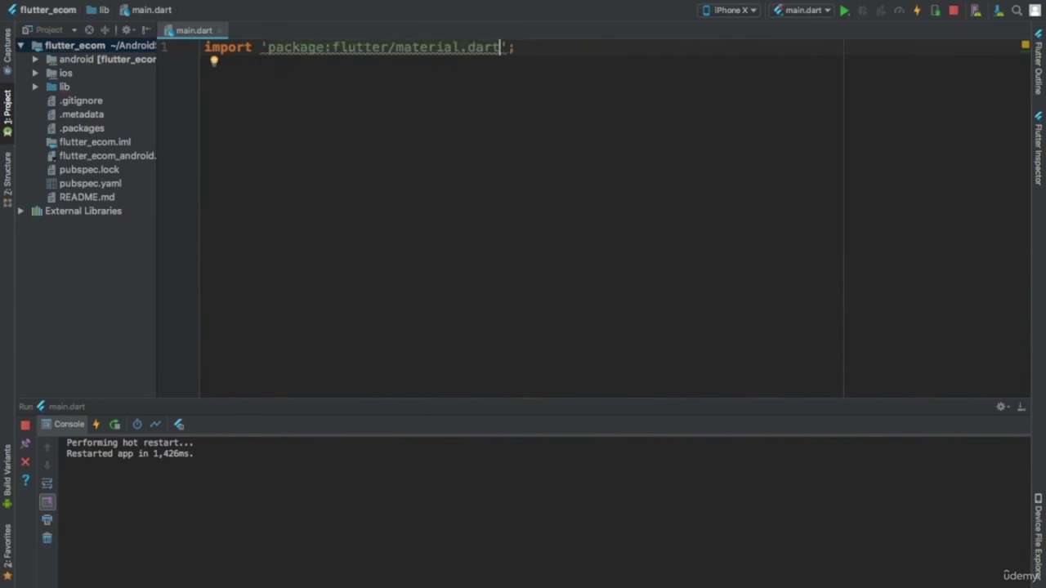
pyautogui.click(507, 48)
pyautogui.click(515, 48)
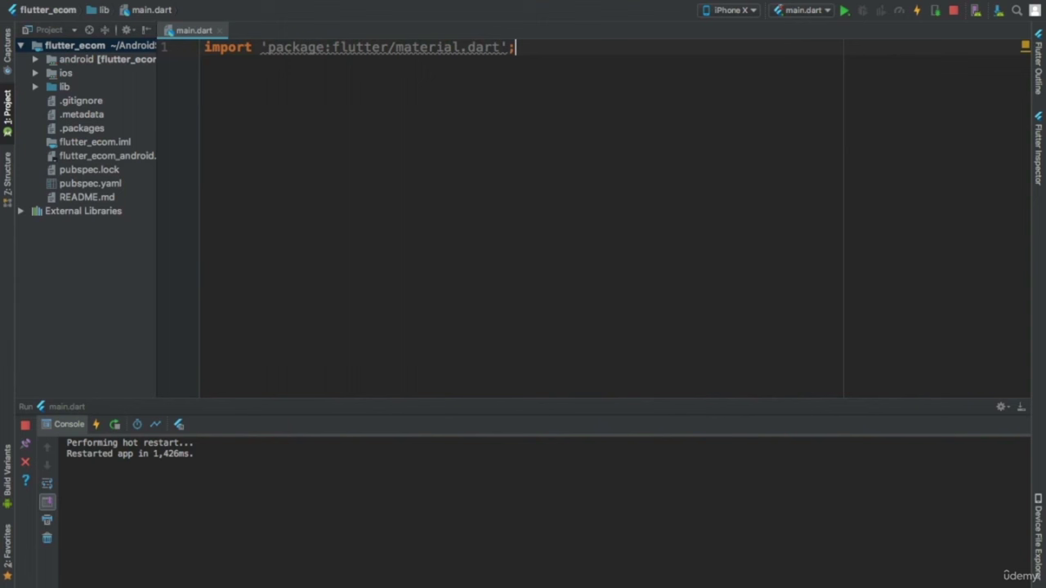